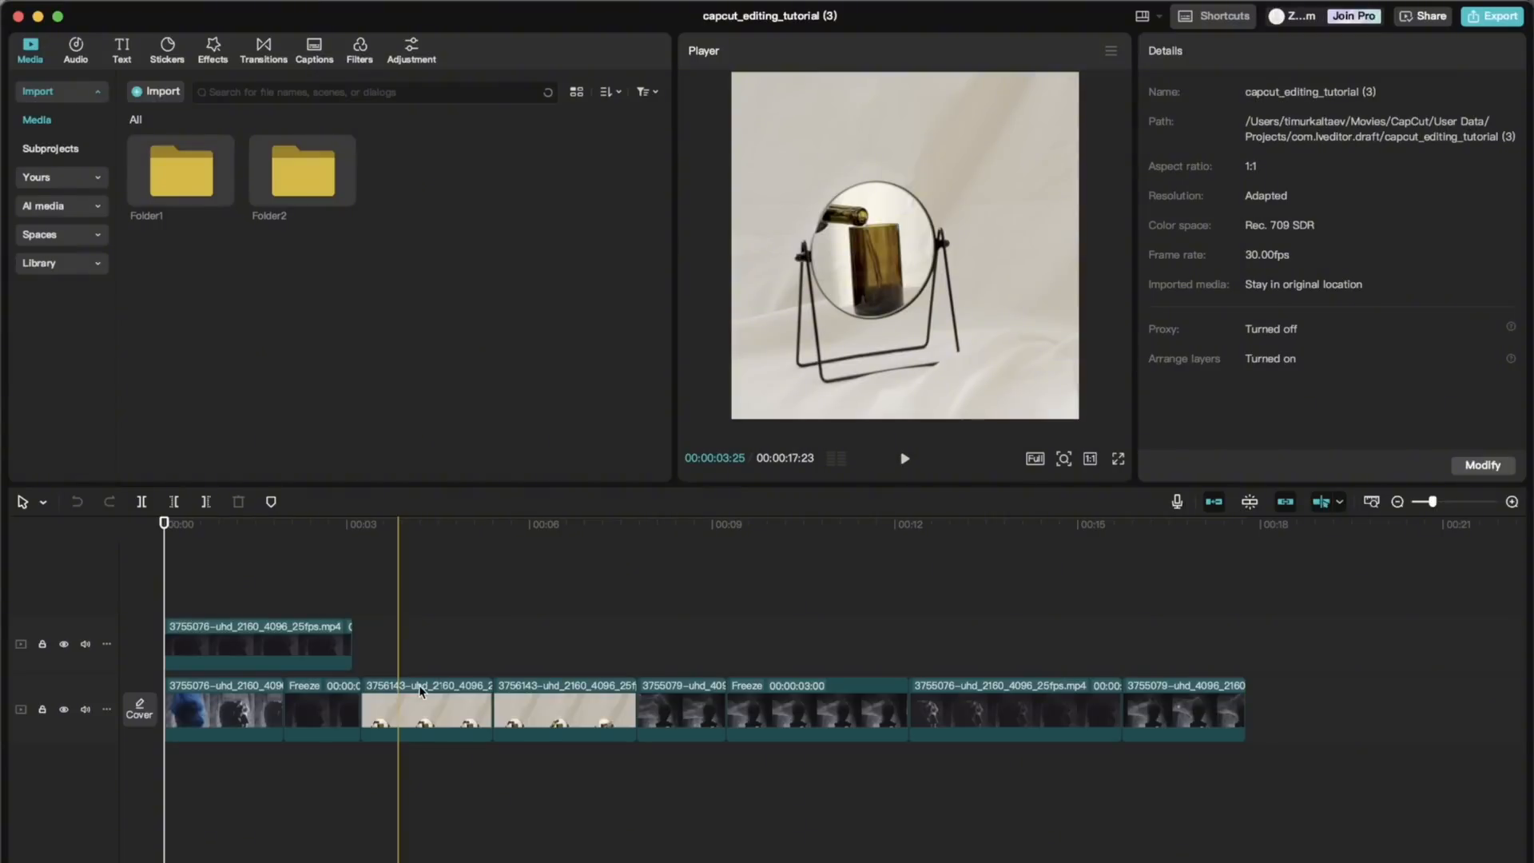
Set the scale of the first mirror clip on the main track to 189%
left_click(424, 688)
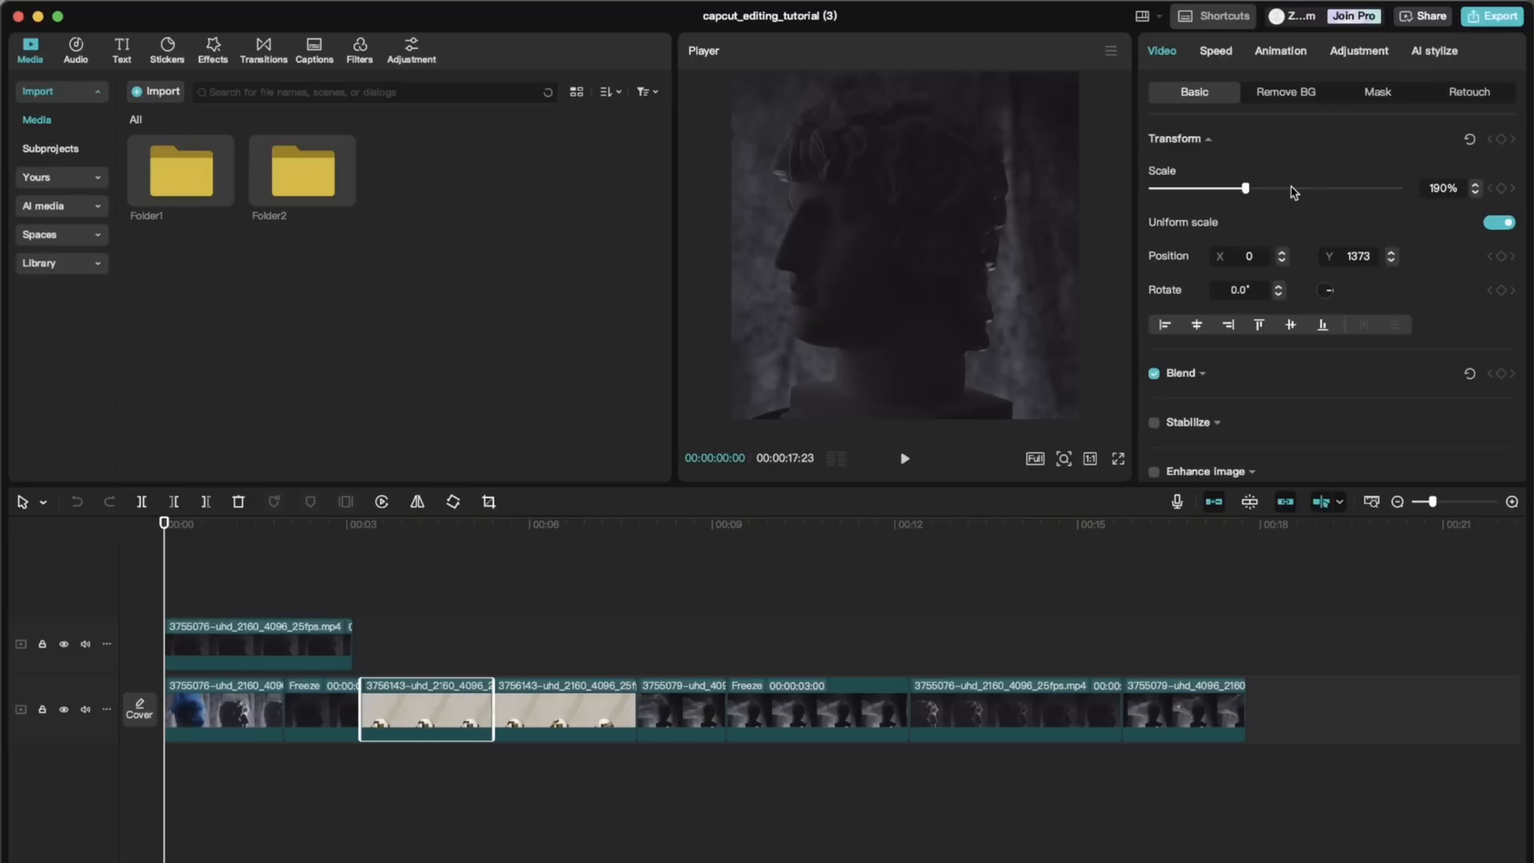
left_click(439, 635)
left_click(431, 695)
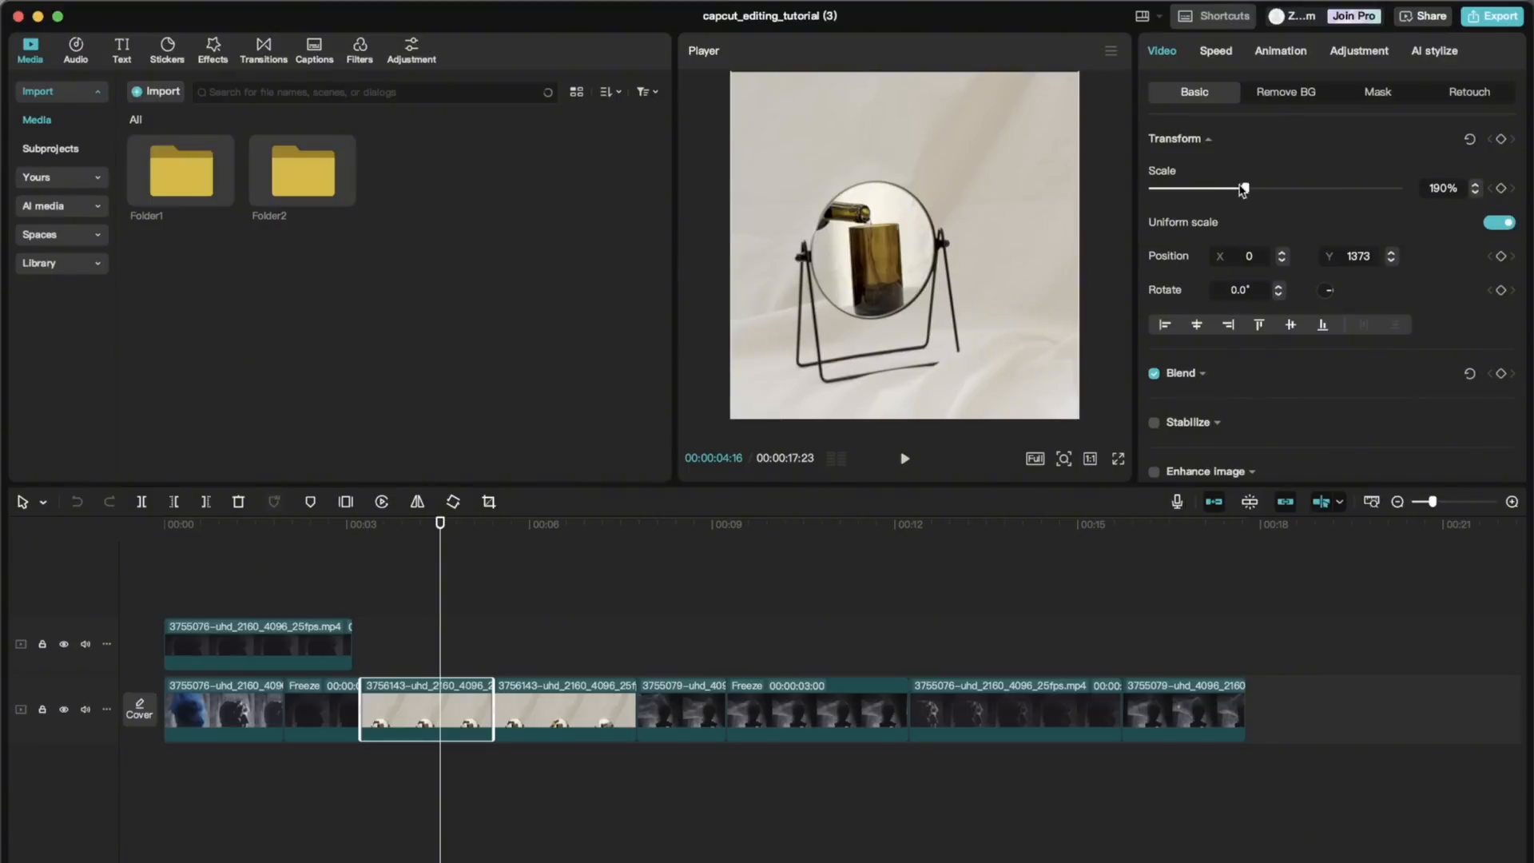
mouse_move(1245, 190)
left_mouse_down()
mouse_move(1204, 194)
mouse_move(1245, 194)
left_mouse_up()
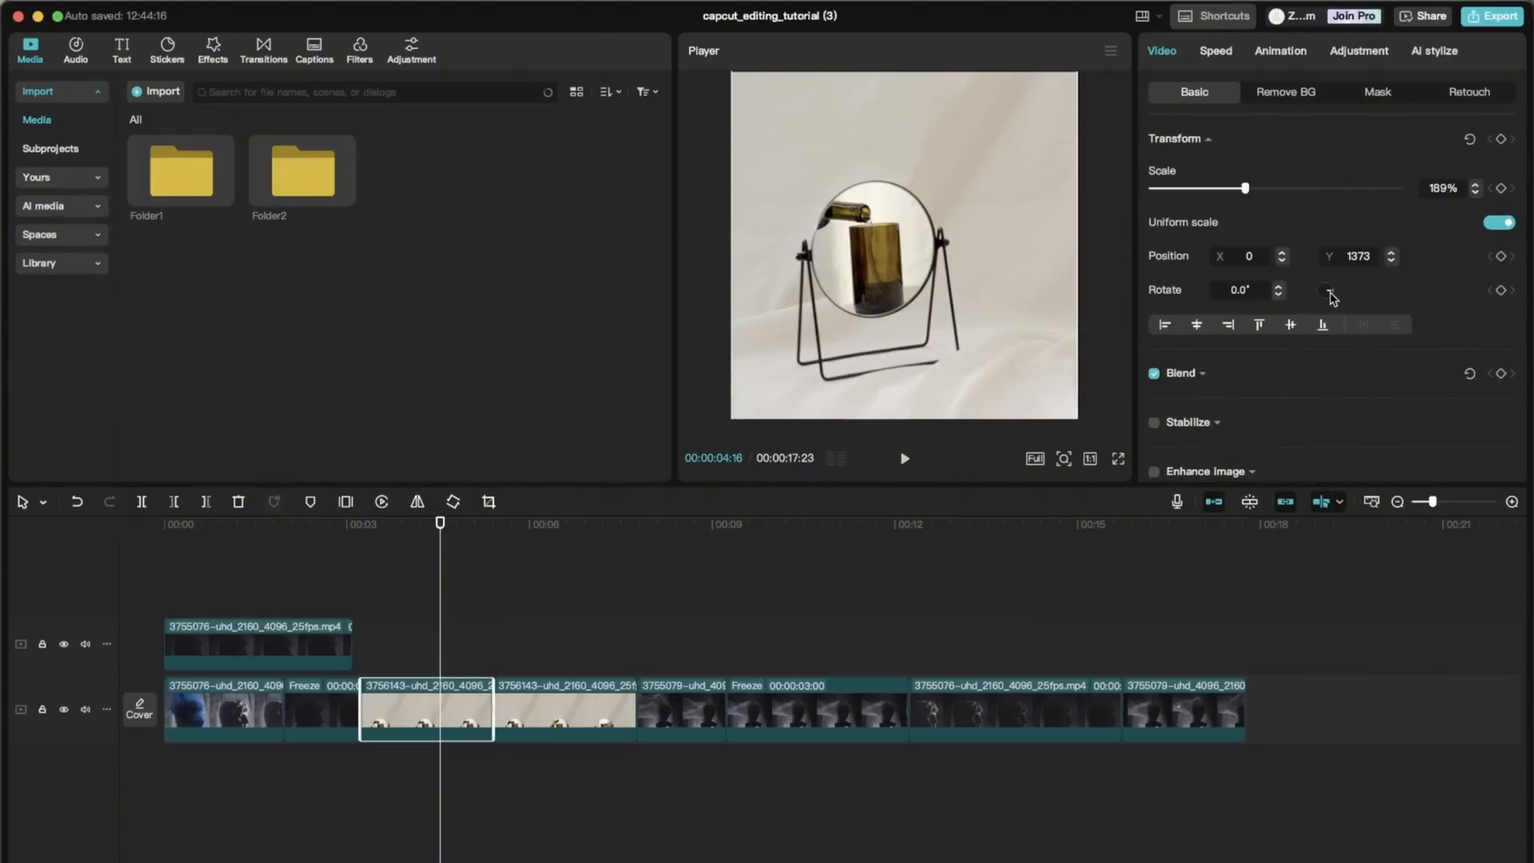
Try rotating the first mirror clip to 362° and 365°, settle on 360°, and set its Y position to 1284
mouse_move(1332, 298)
left_mouse_down()
mouse_move(1270, 298)
mouse_move(1326, 268)
mouse_move(1360, 295)
left_mouse_up()
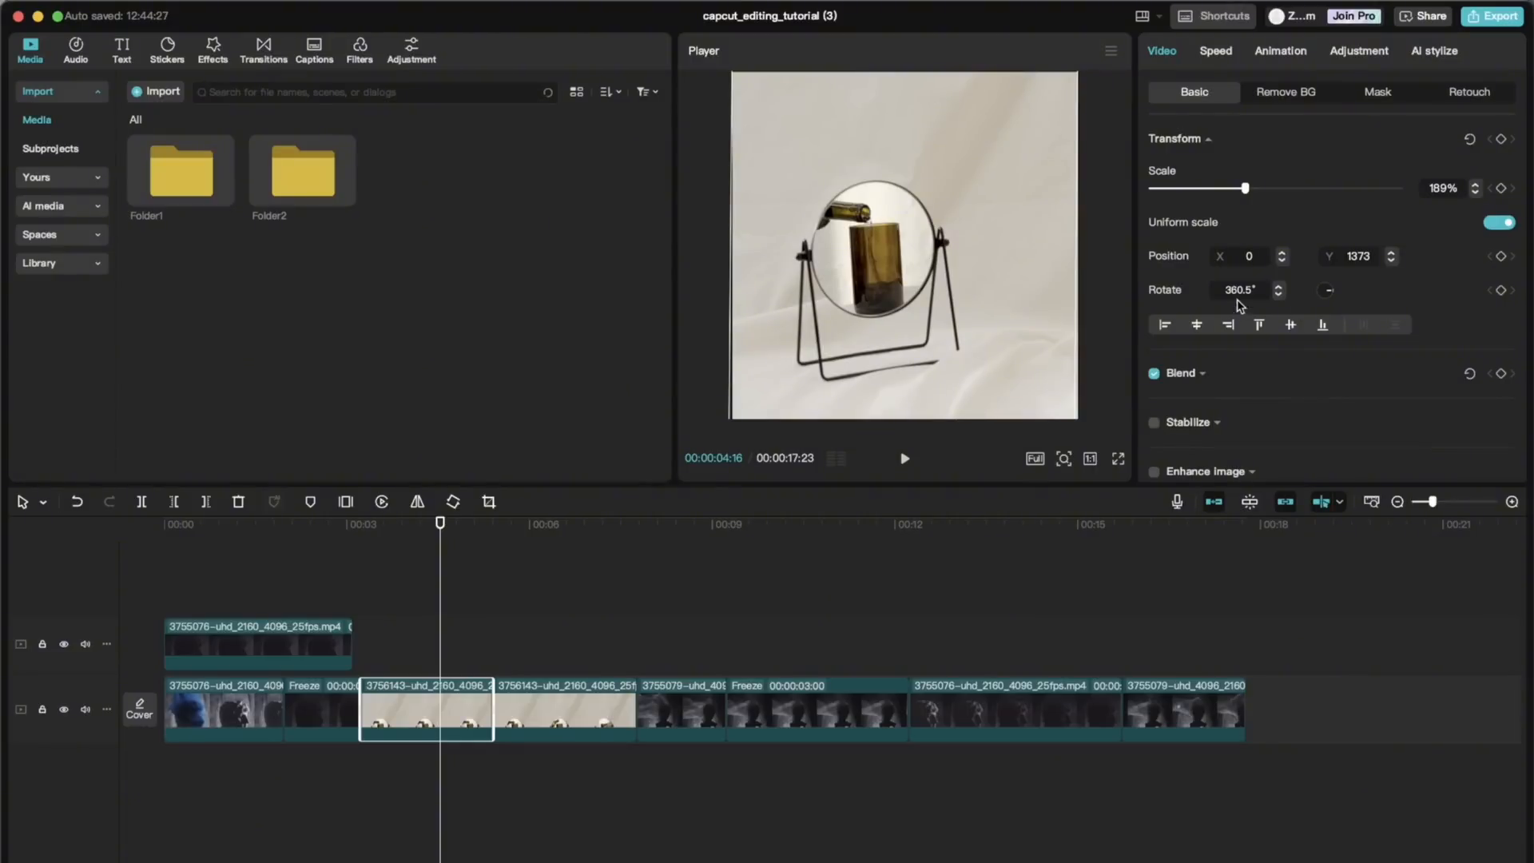
left_click_drag(1256, 292, 1198, 297)
type("362")
key("Return")
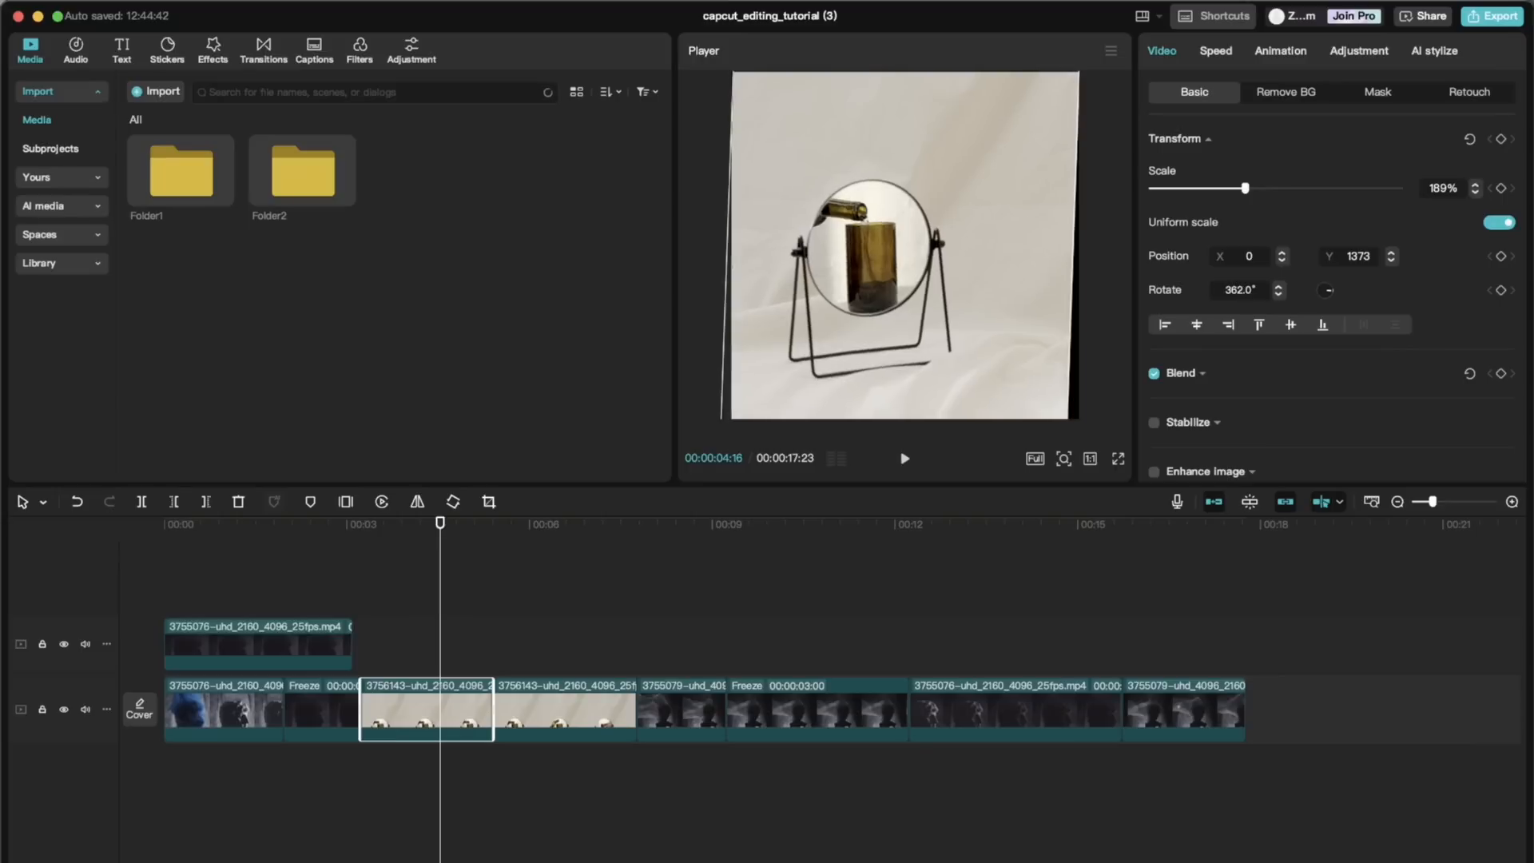
left_click(1242, 291)
type("365")
key("Return")
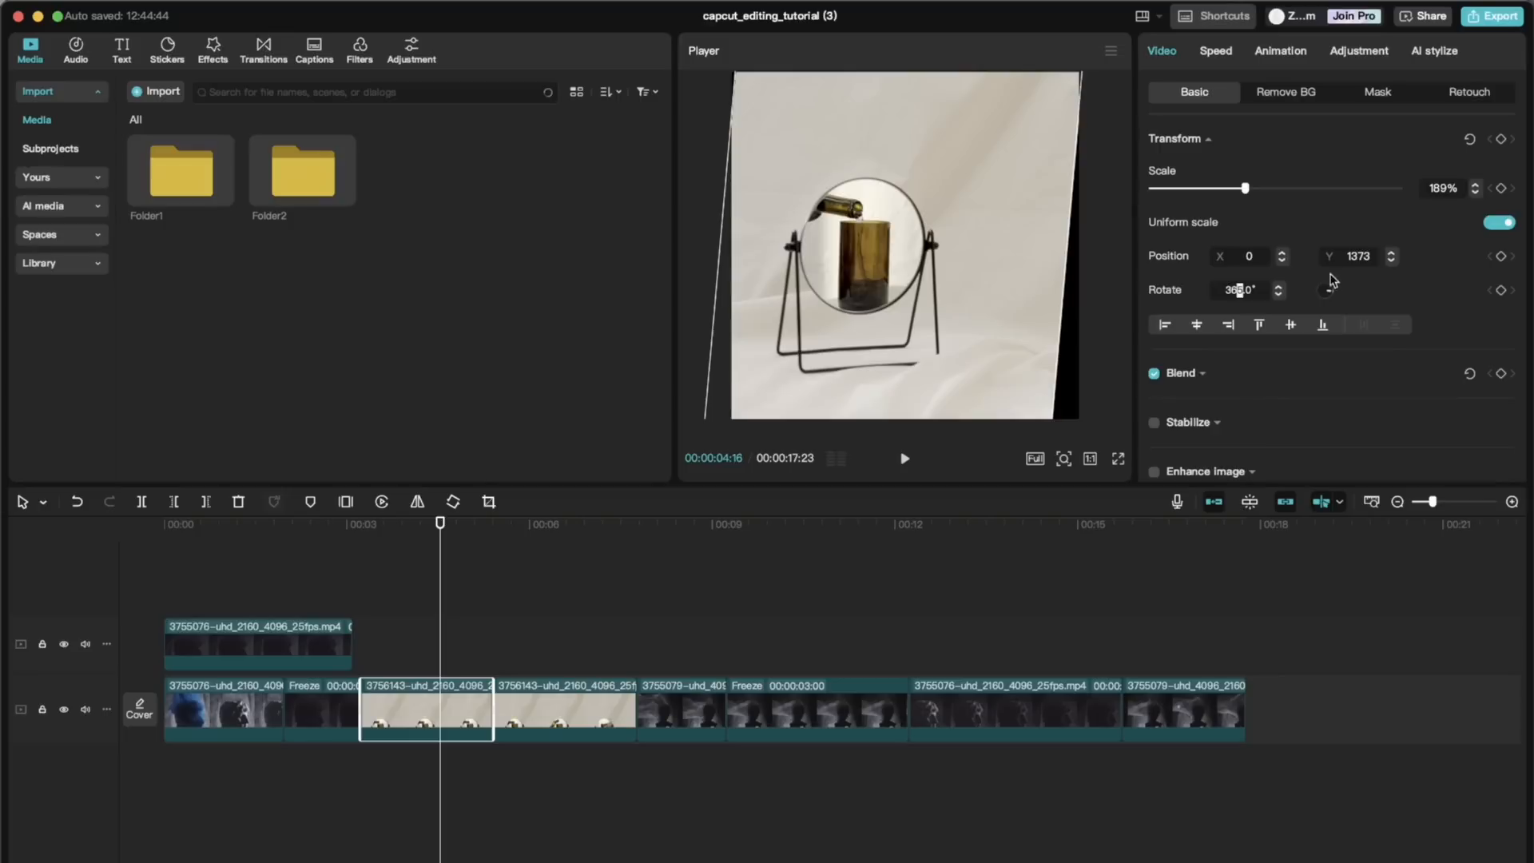
key("Return")
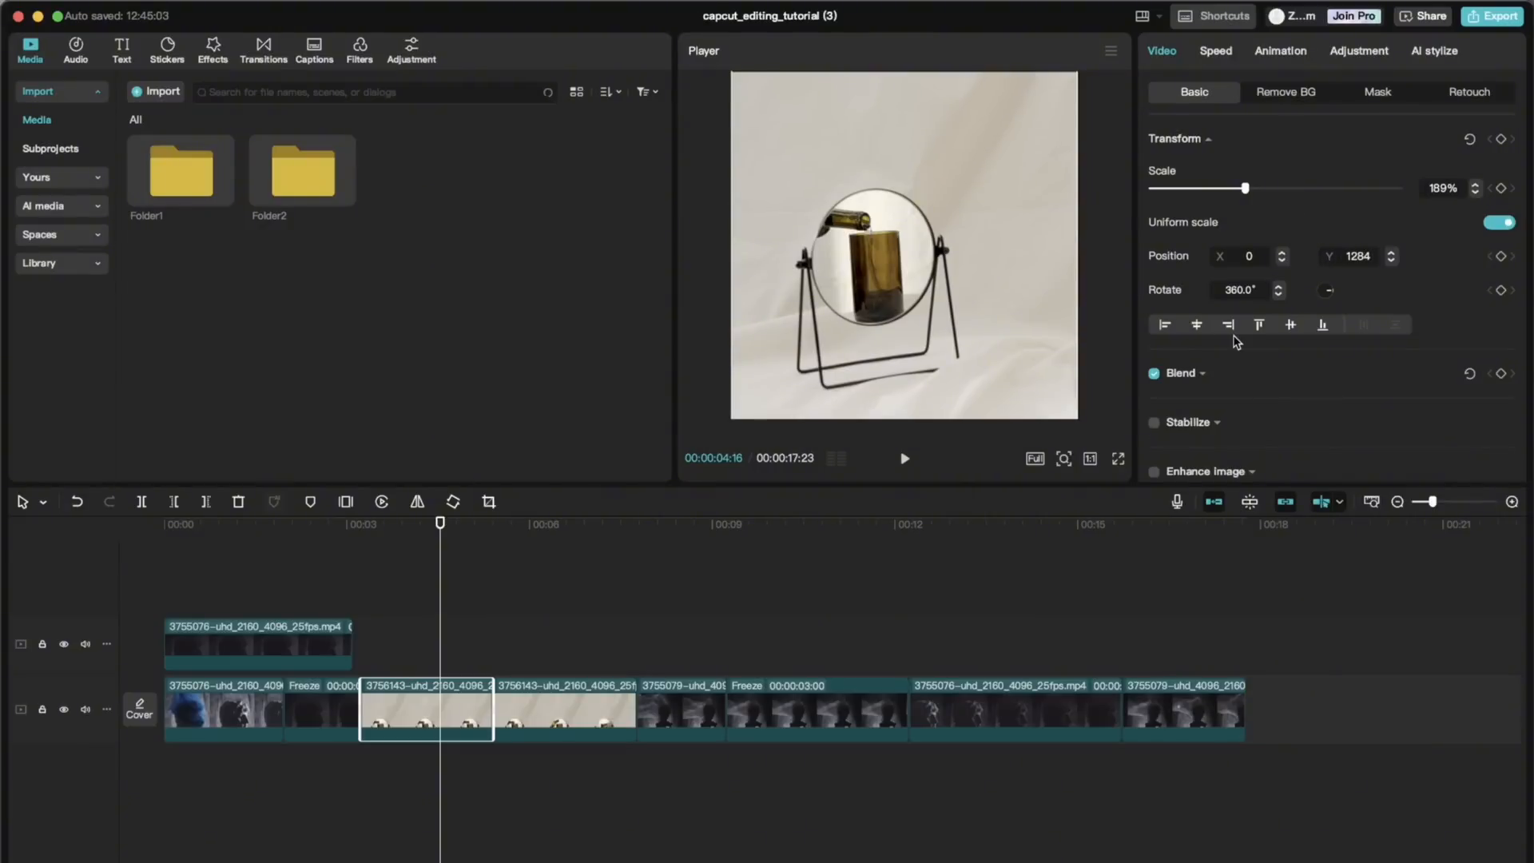
Try a lower opacity on the first mirror clip in the Blend settings and return it to 100%
scroll(1236, 340, "down", 3)
left_click(1202, 246)
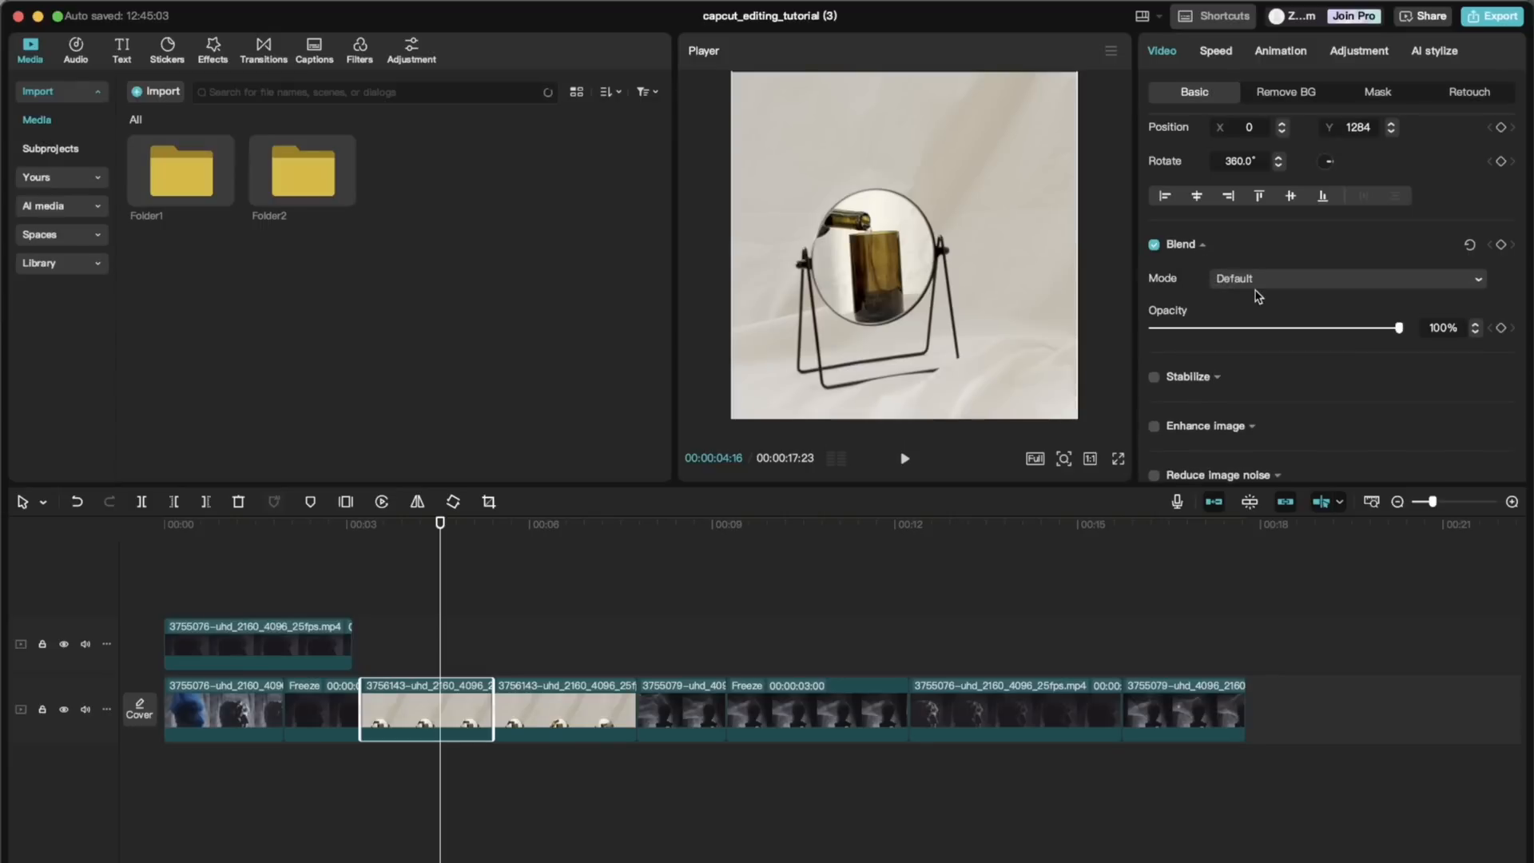
left_click(1270, 328)
left_click_drag(1270, 330, 1408, 334)
Try the Hard light blend mode on the first mirror clip with varying opacity, ending at 100%
left_click(1391, 281)
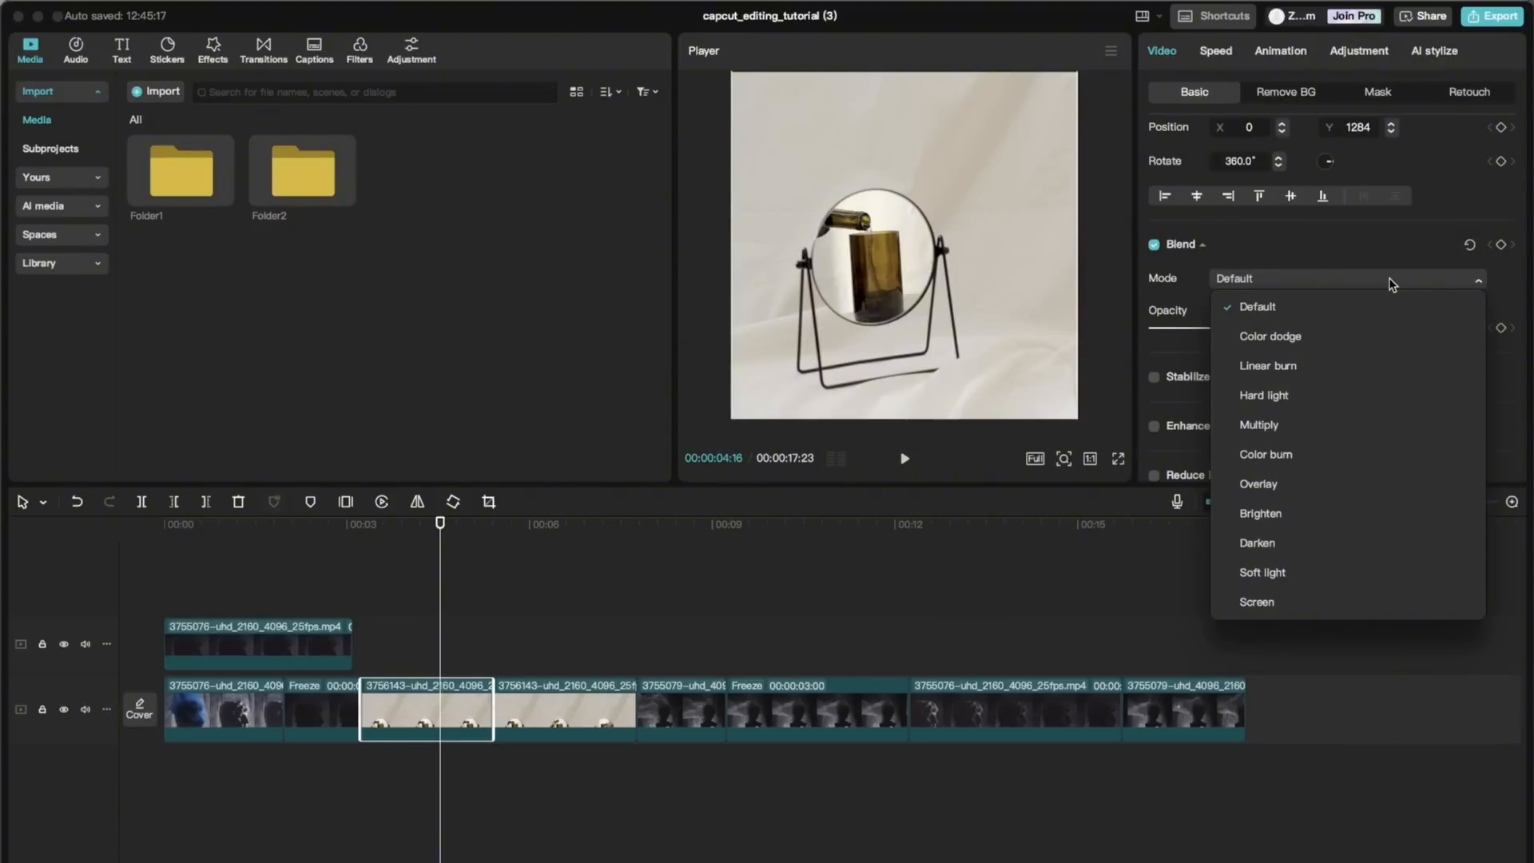
left_click(1313, 398)
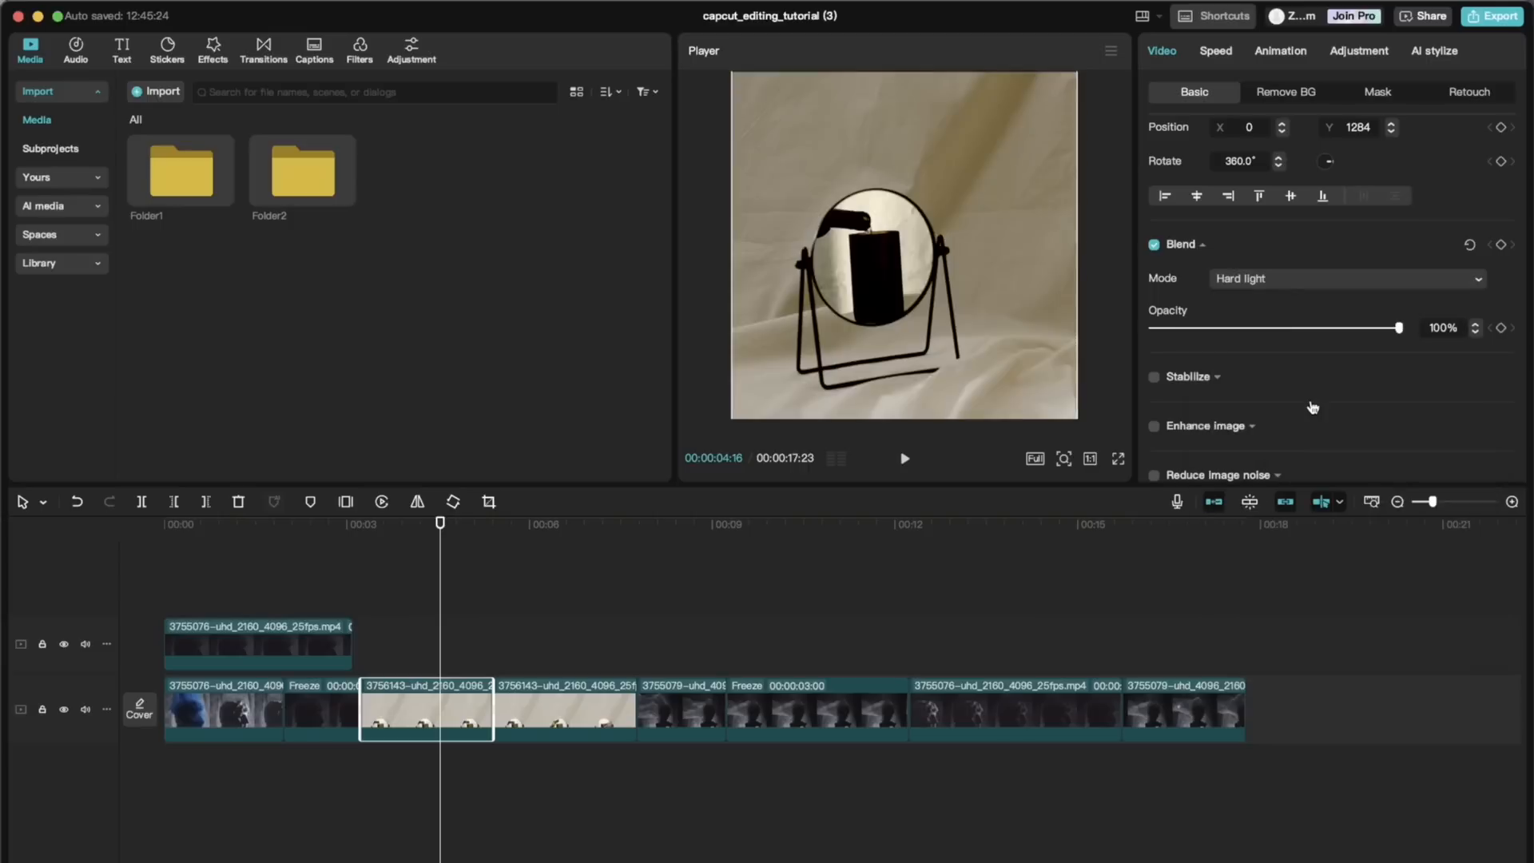
left_click_drag(1272, 327, 1425, 349)
Try the Brighten blend mode on the first mirror clip with varying opacity, ending at 100%
left_click(1365, 280)
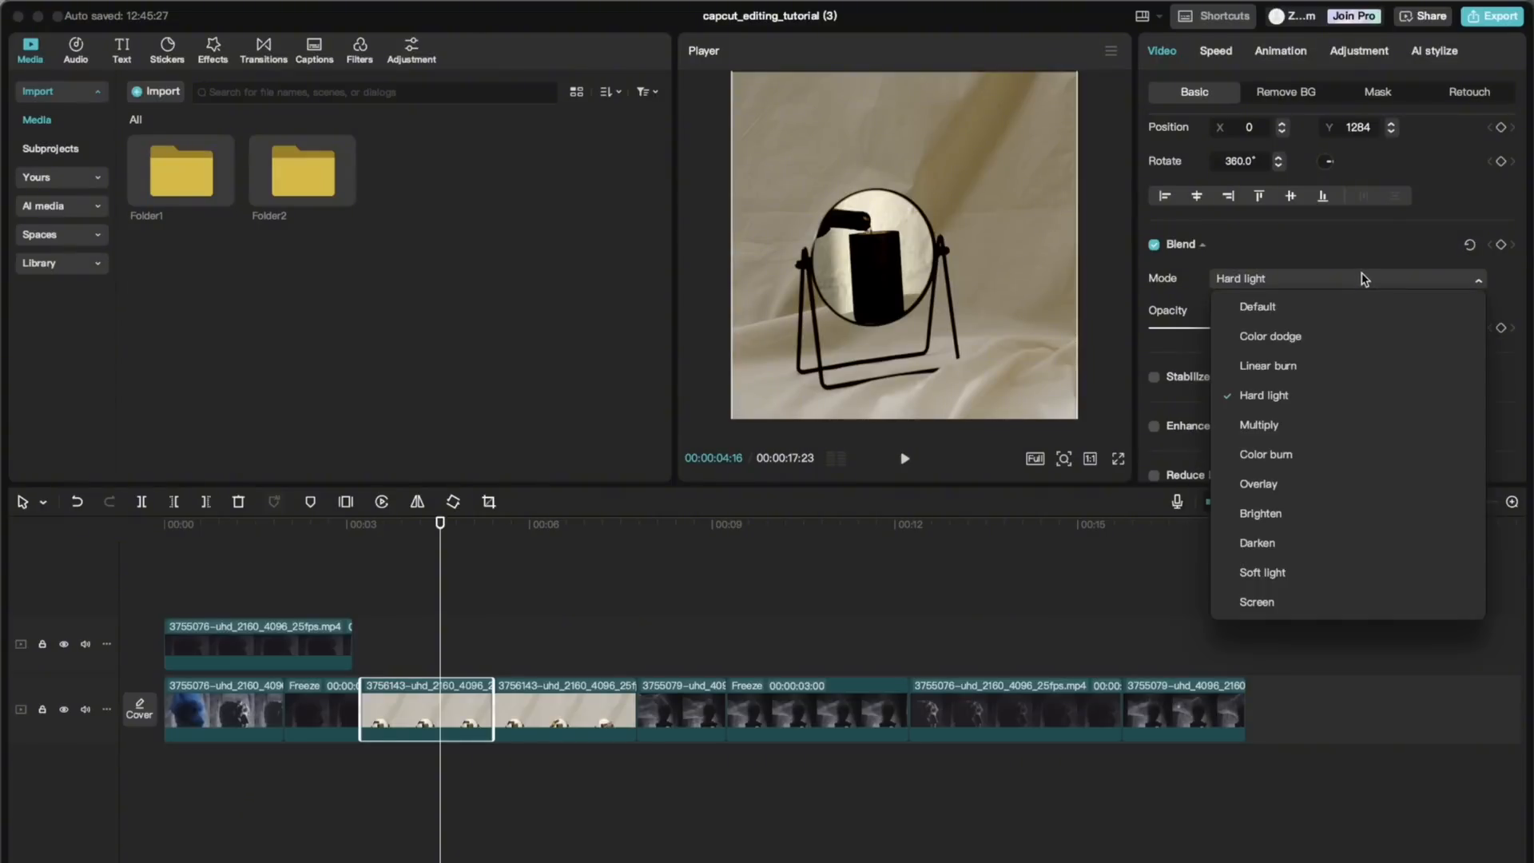
left_click(1282, 511)
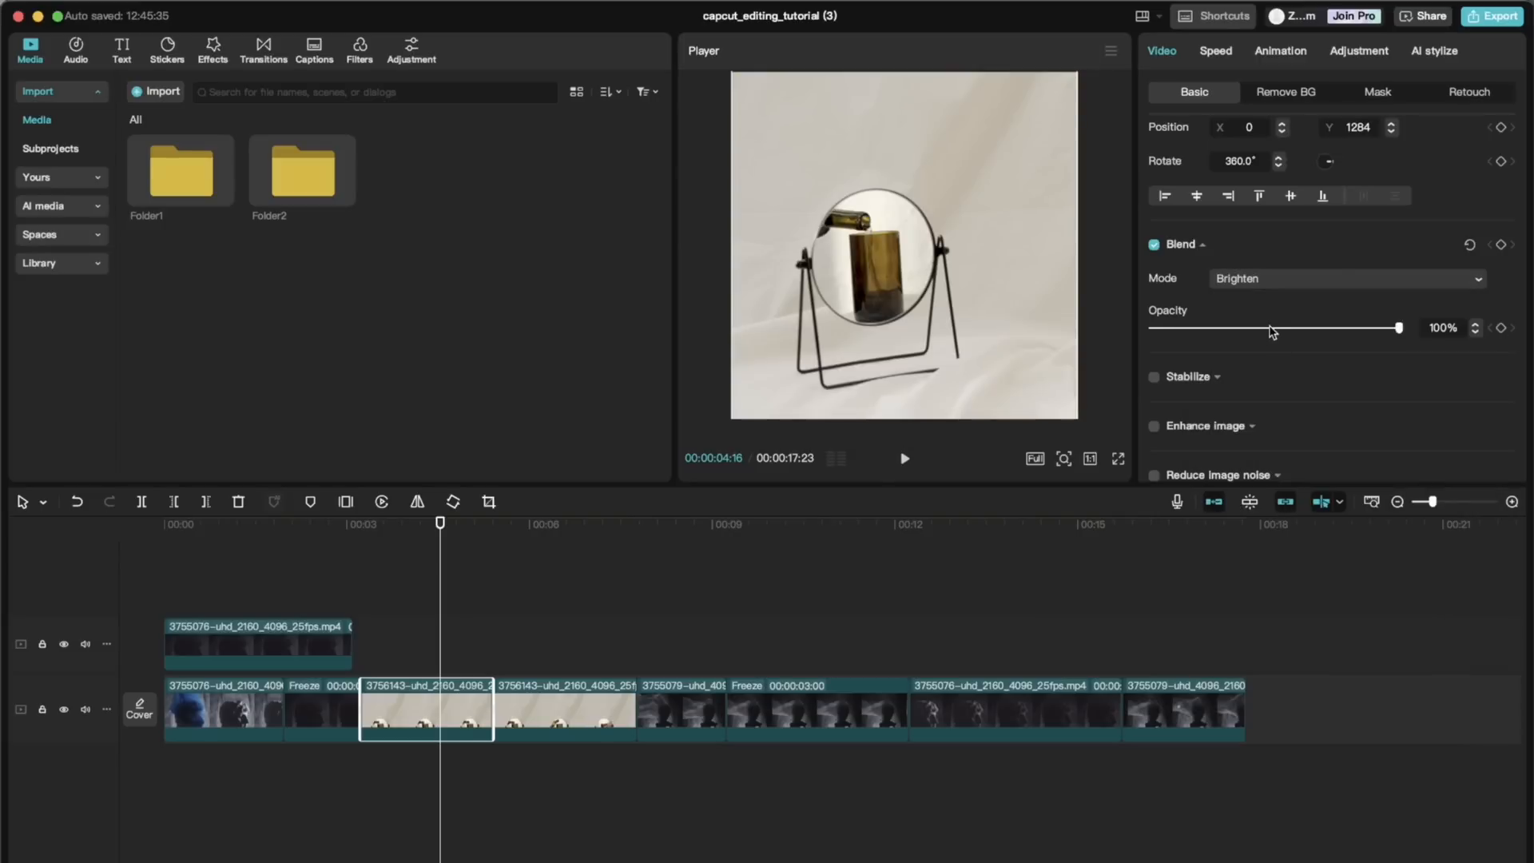
left_click_drag(1272, 329, 1424, 328)
Try the Linear burn blend mode on the first mirror clip with varying opacity, and reopen the blend mode choices
left_click(1343, 279)
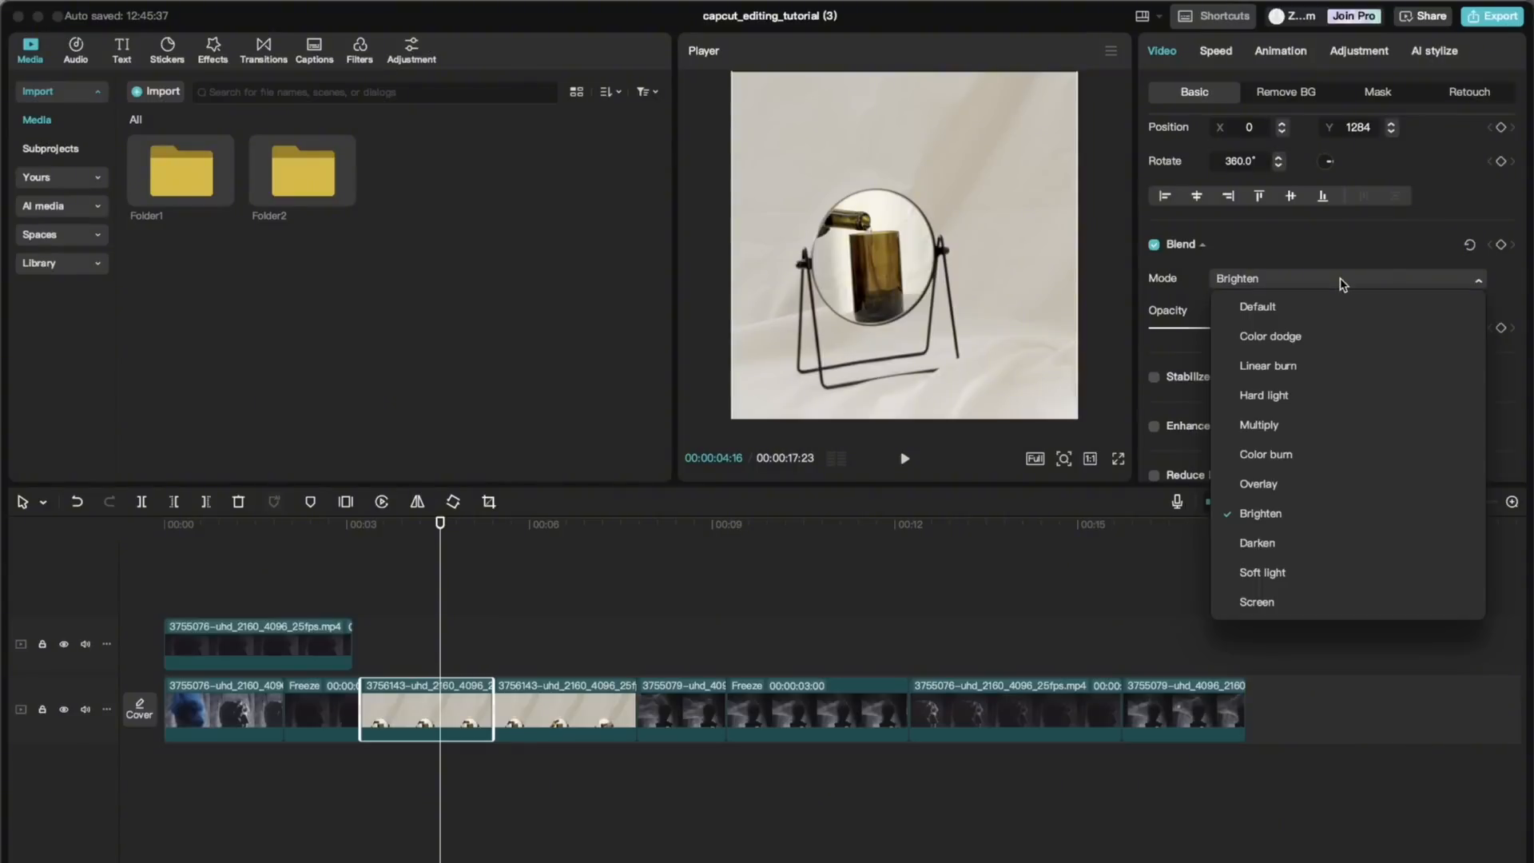
left_click(1320, 365)
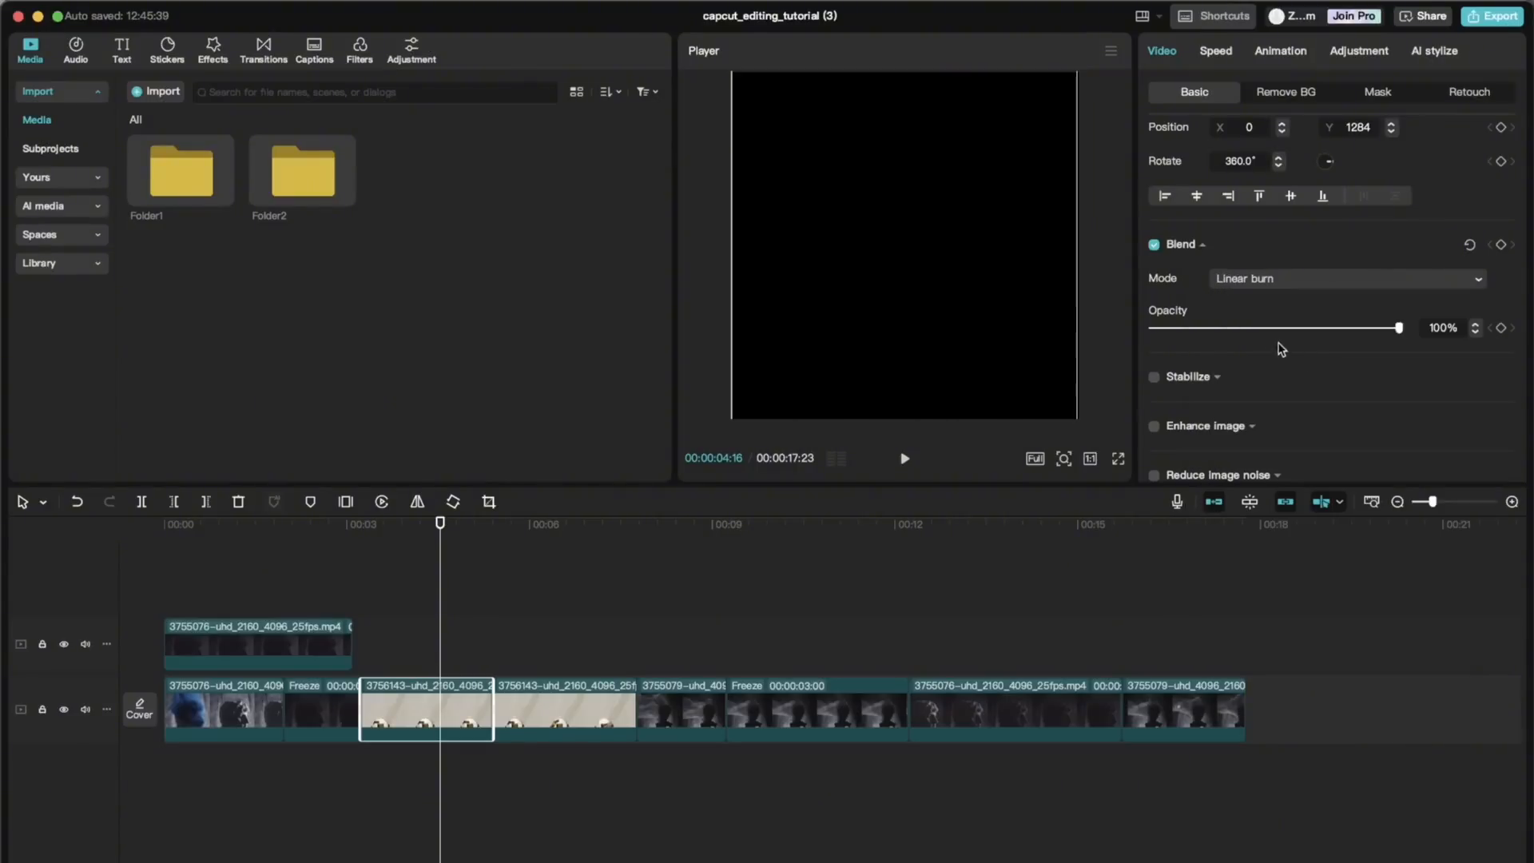
left_click_drag(1261, 329, 1226, 327)
left_click_drag(1320, 323, 1410, 328)
left_click(1414, 281)
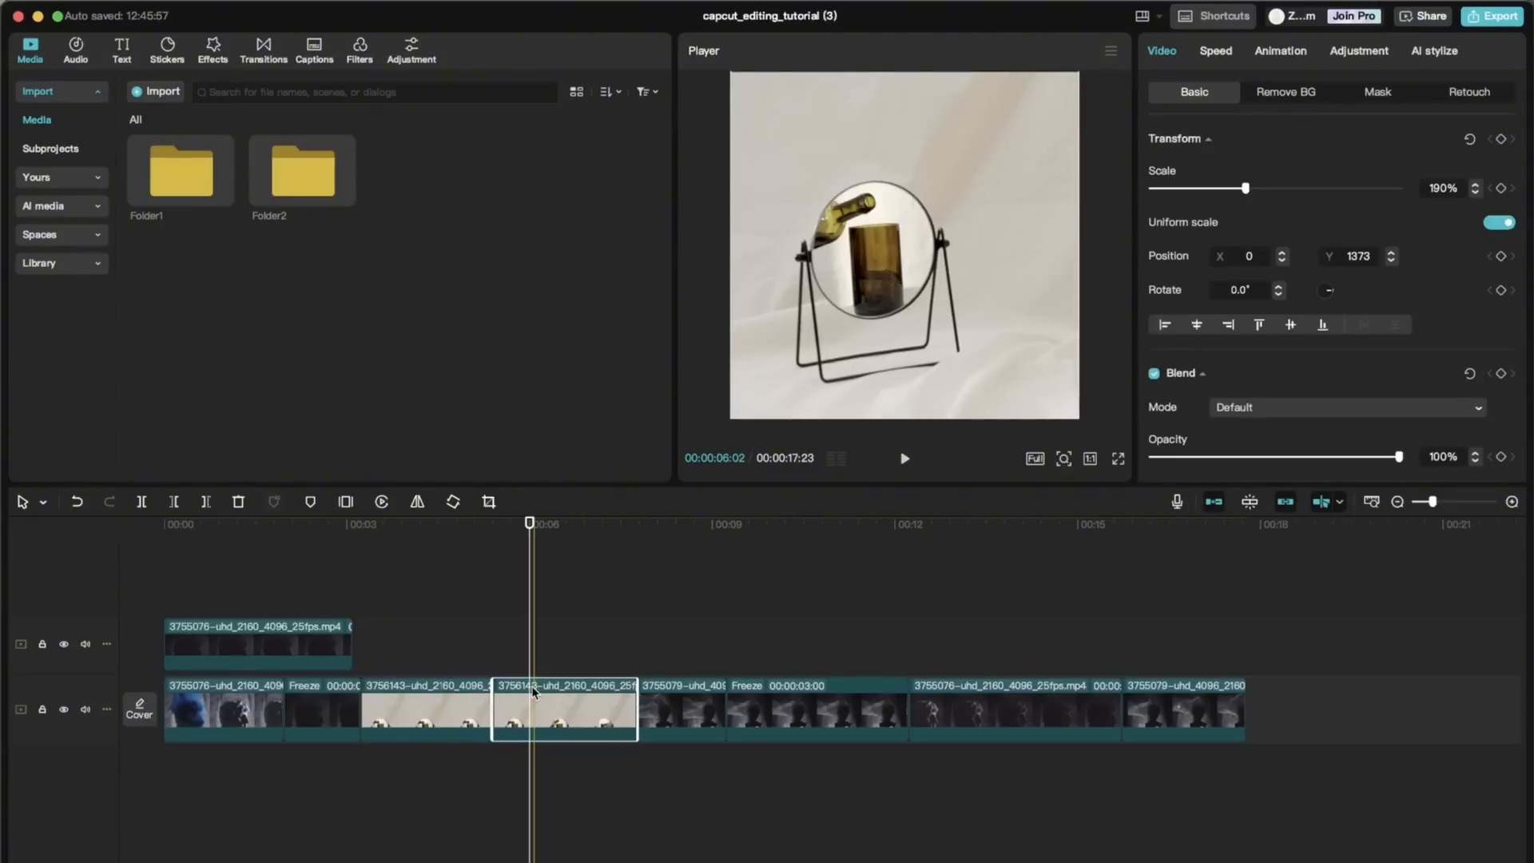
Try Stabilize at the Recommended level on the second mirror clip and turn it off again
scroll(1320, 433, "down", 2)
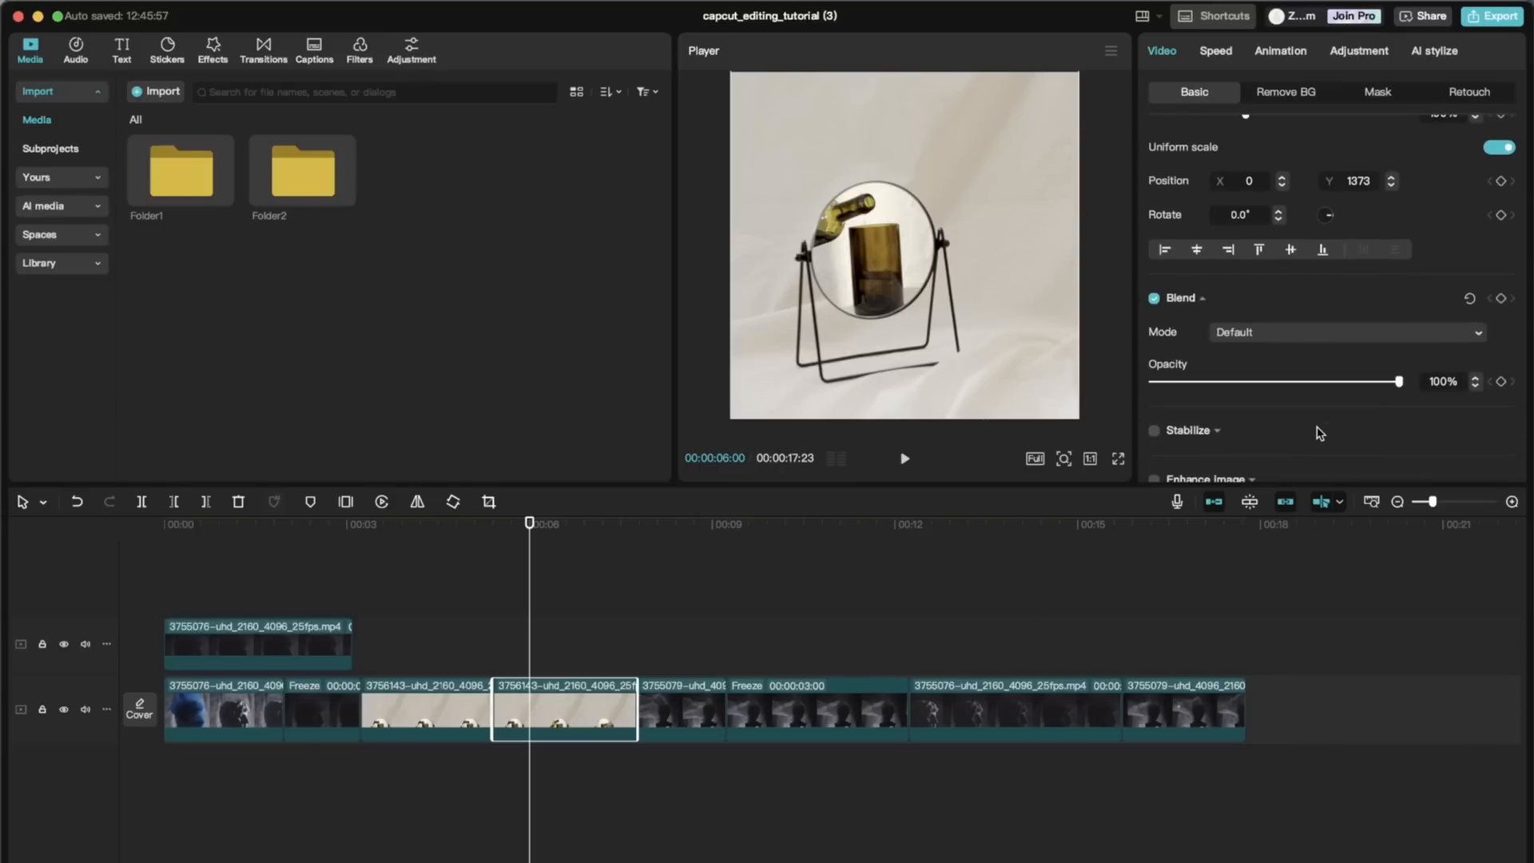
left_click(1276, 341)
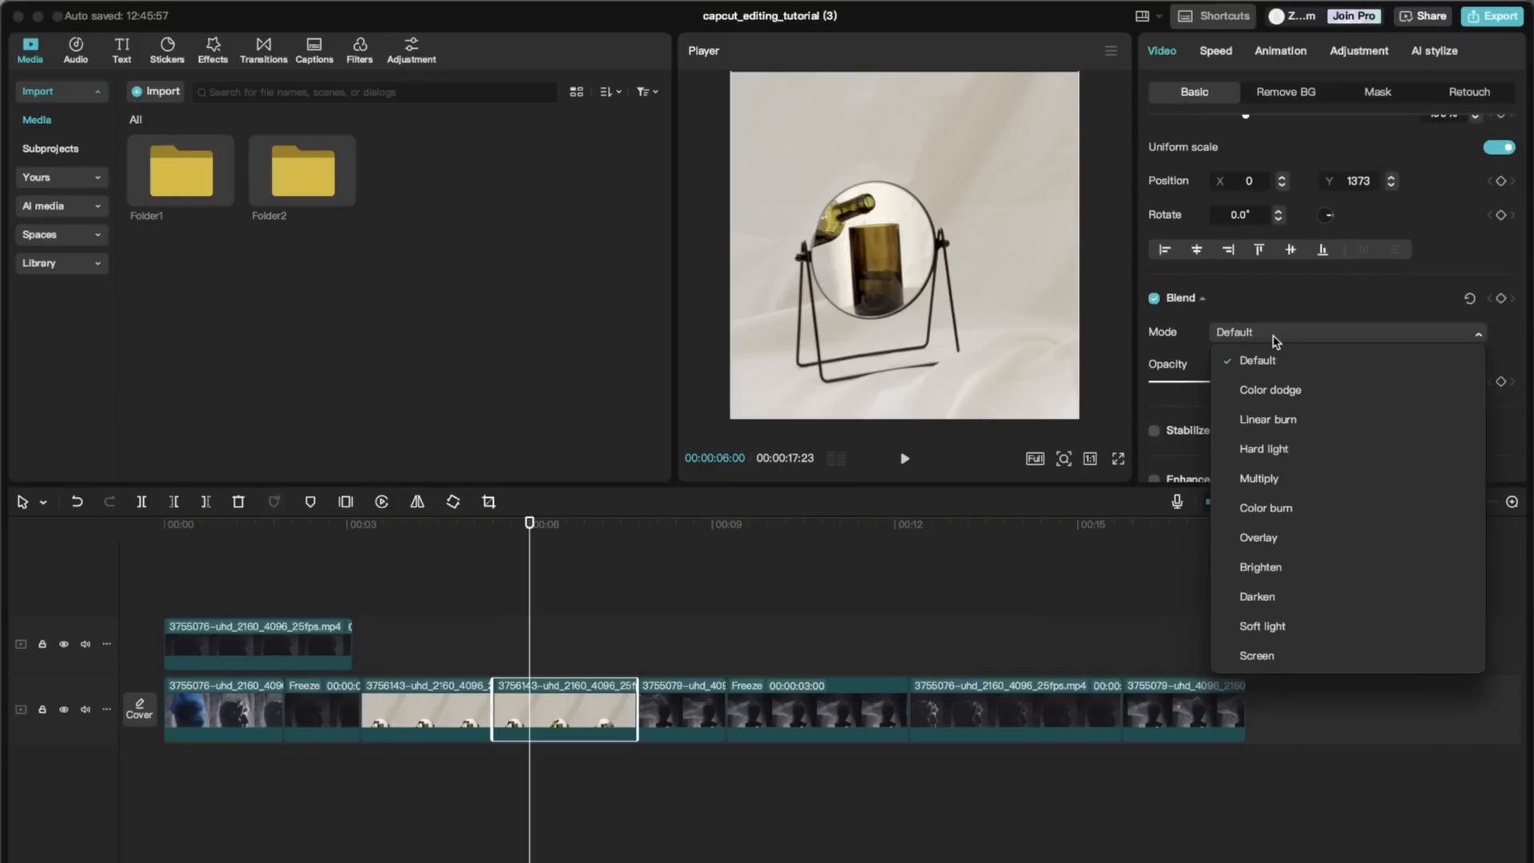
left_click(1276, 342)
scroll(1276, 341, "down", 5)
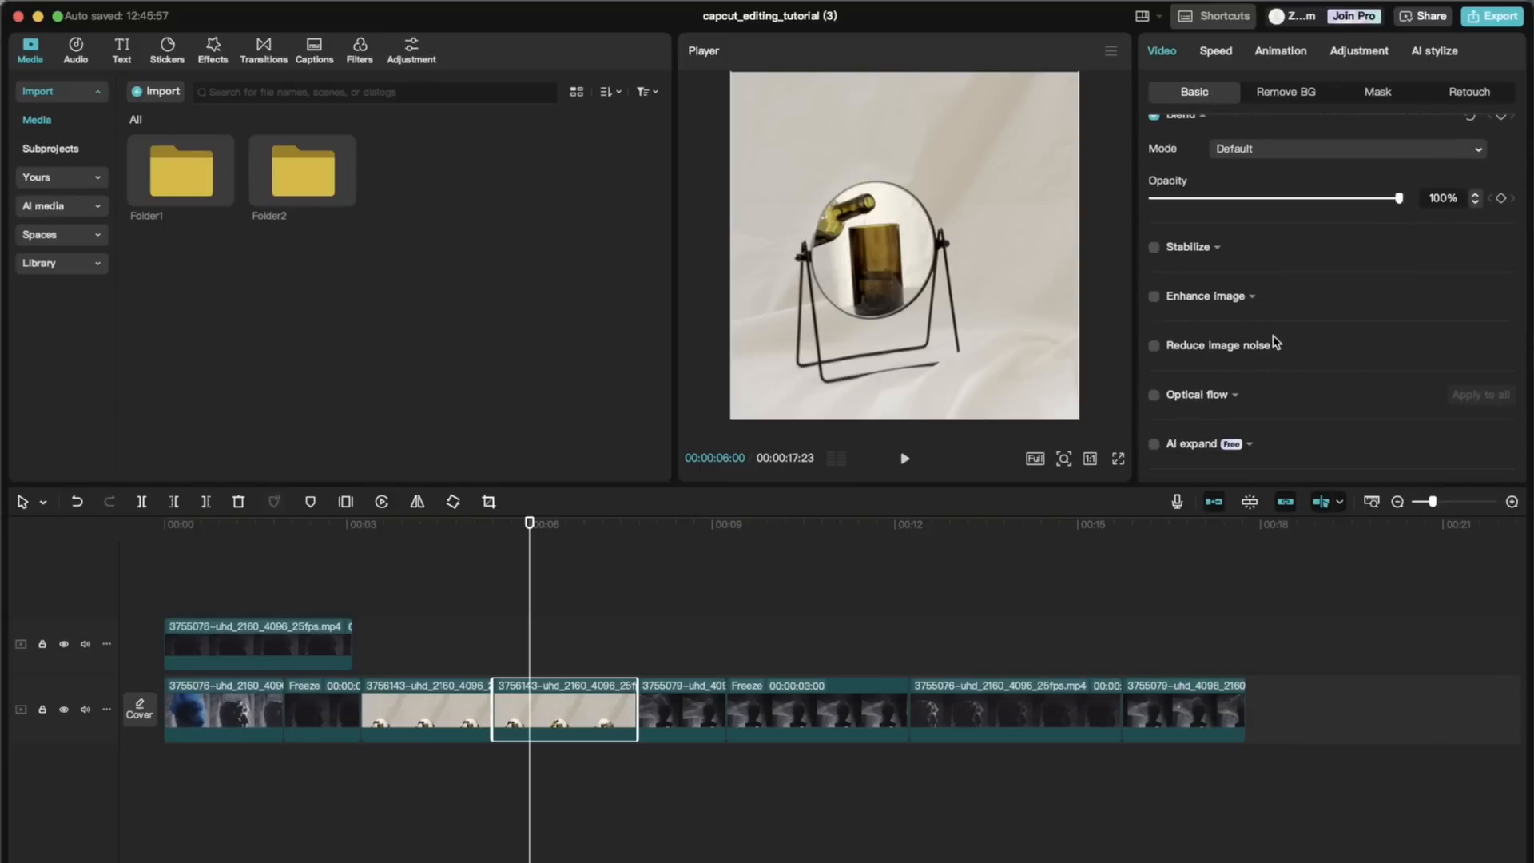
left_click(1198, 247)
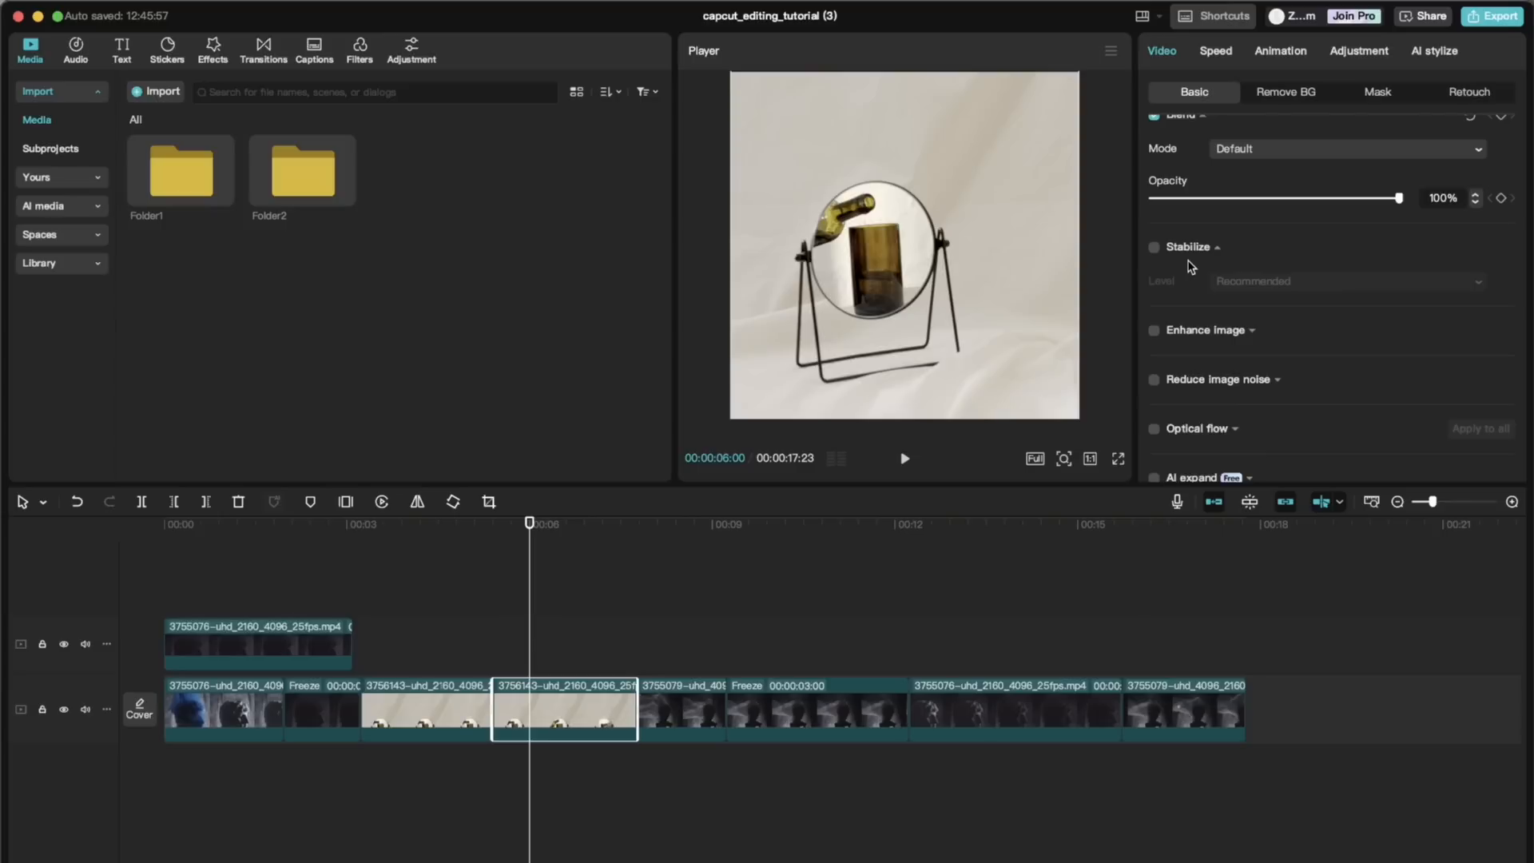
left_click(1154, 248)
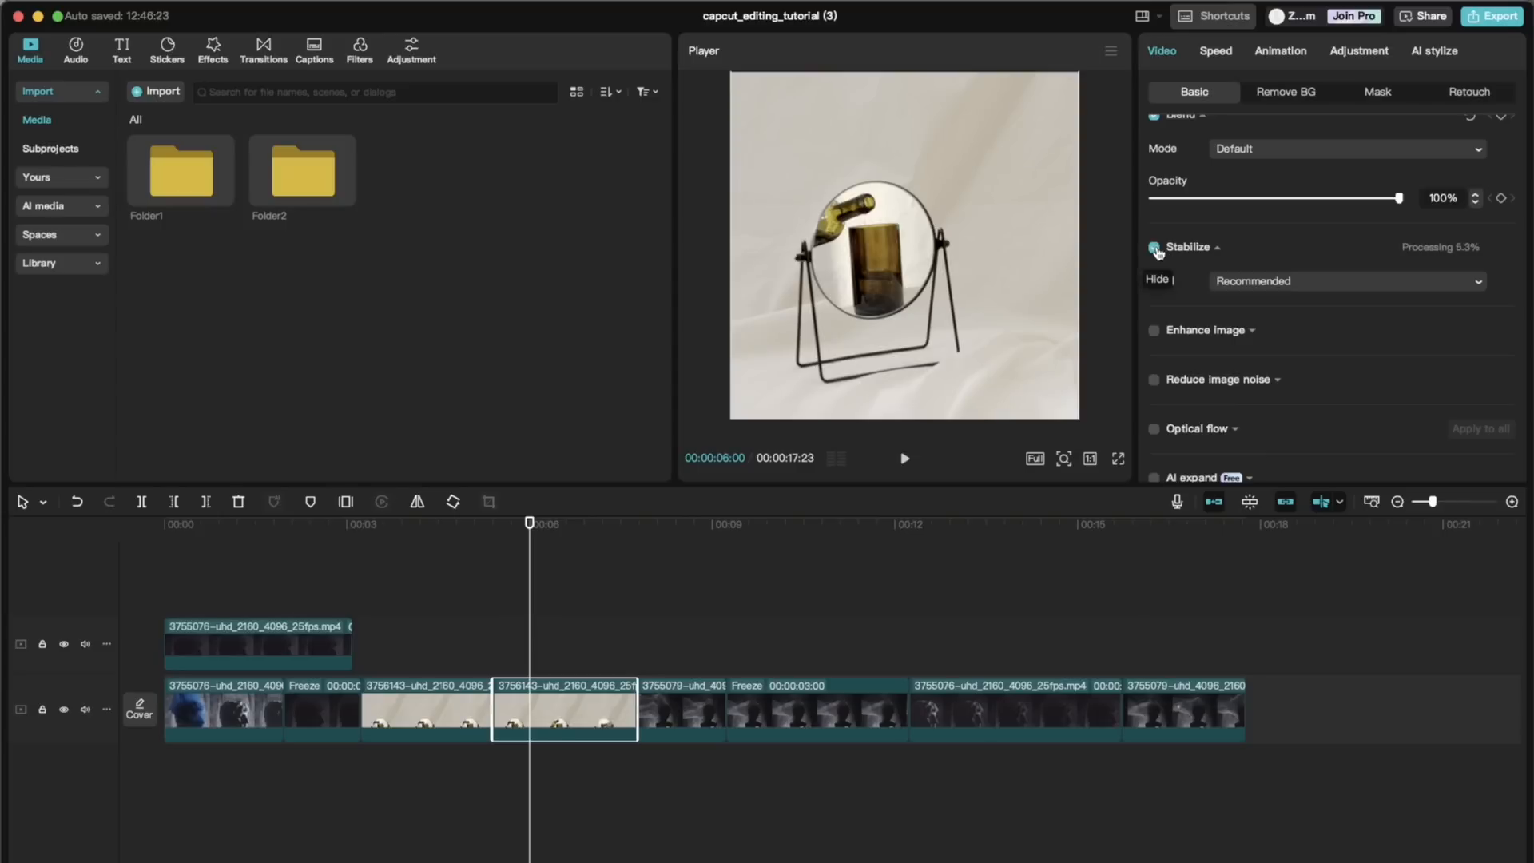
left_click(1155, 248)
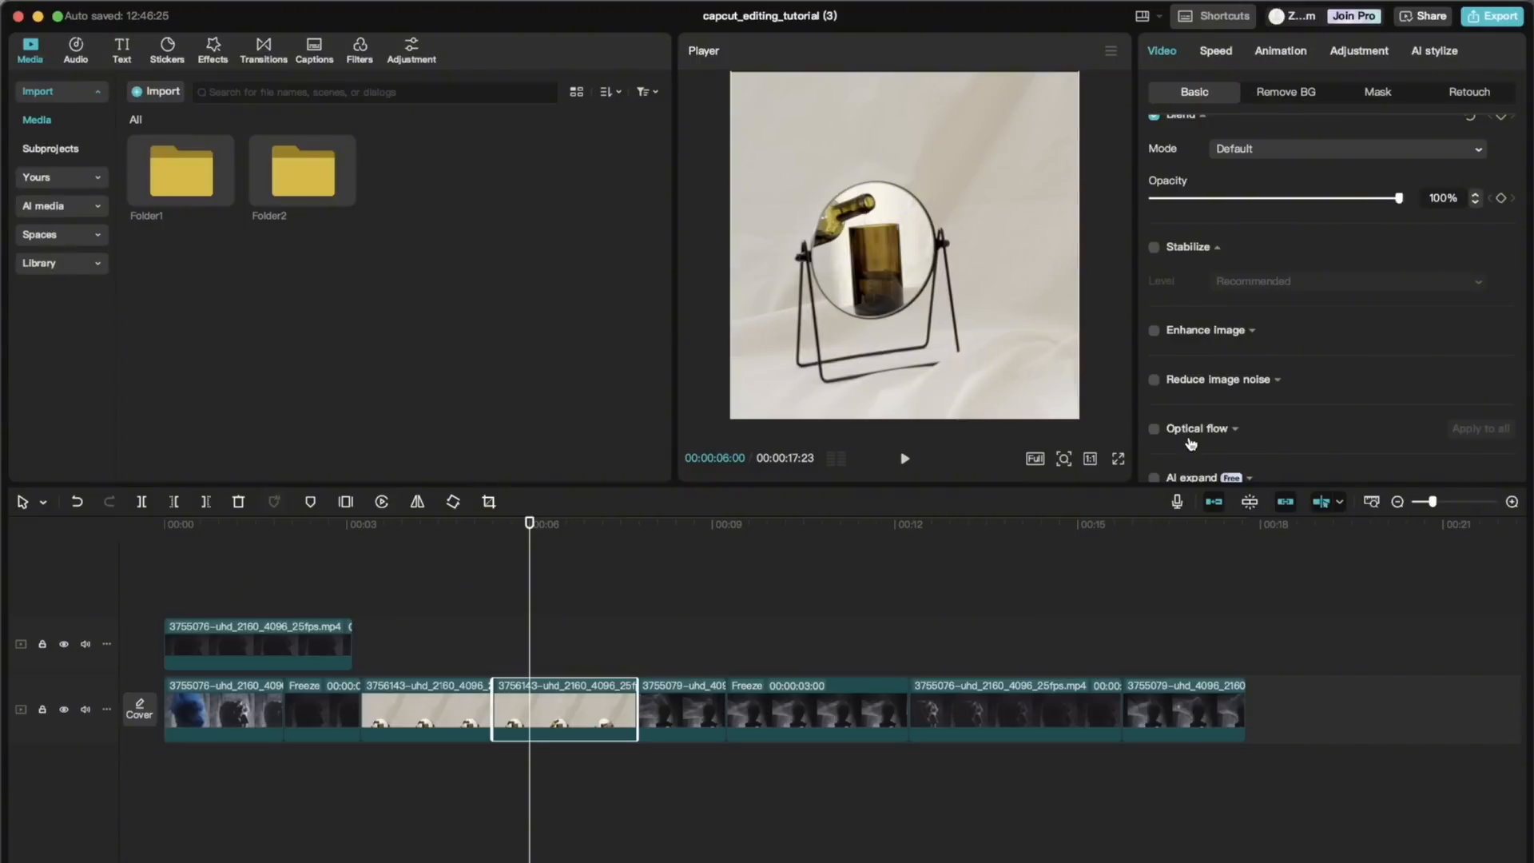
Try Reduce image noise at the Weak level on the second mirror clip and play back that section
scroll(1190, 443, "down", 3)
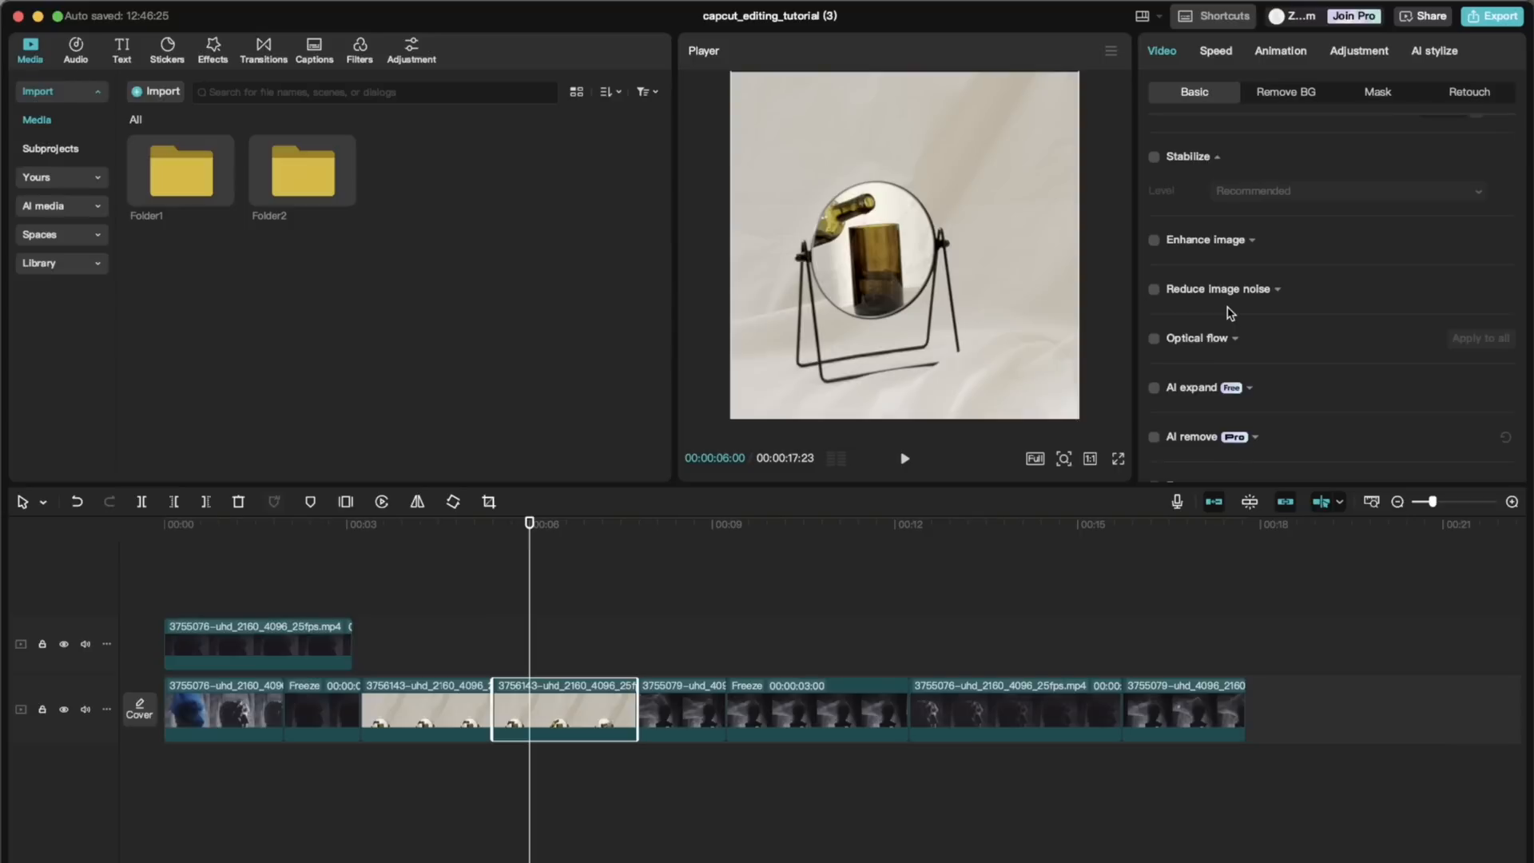
left_click(1154, 289)
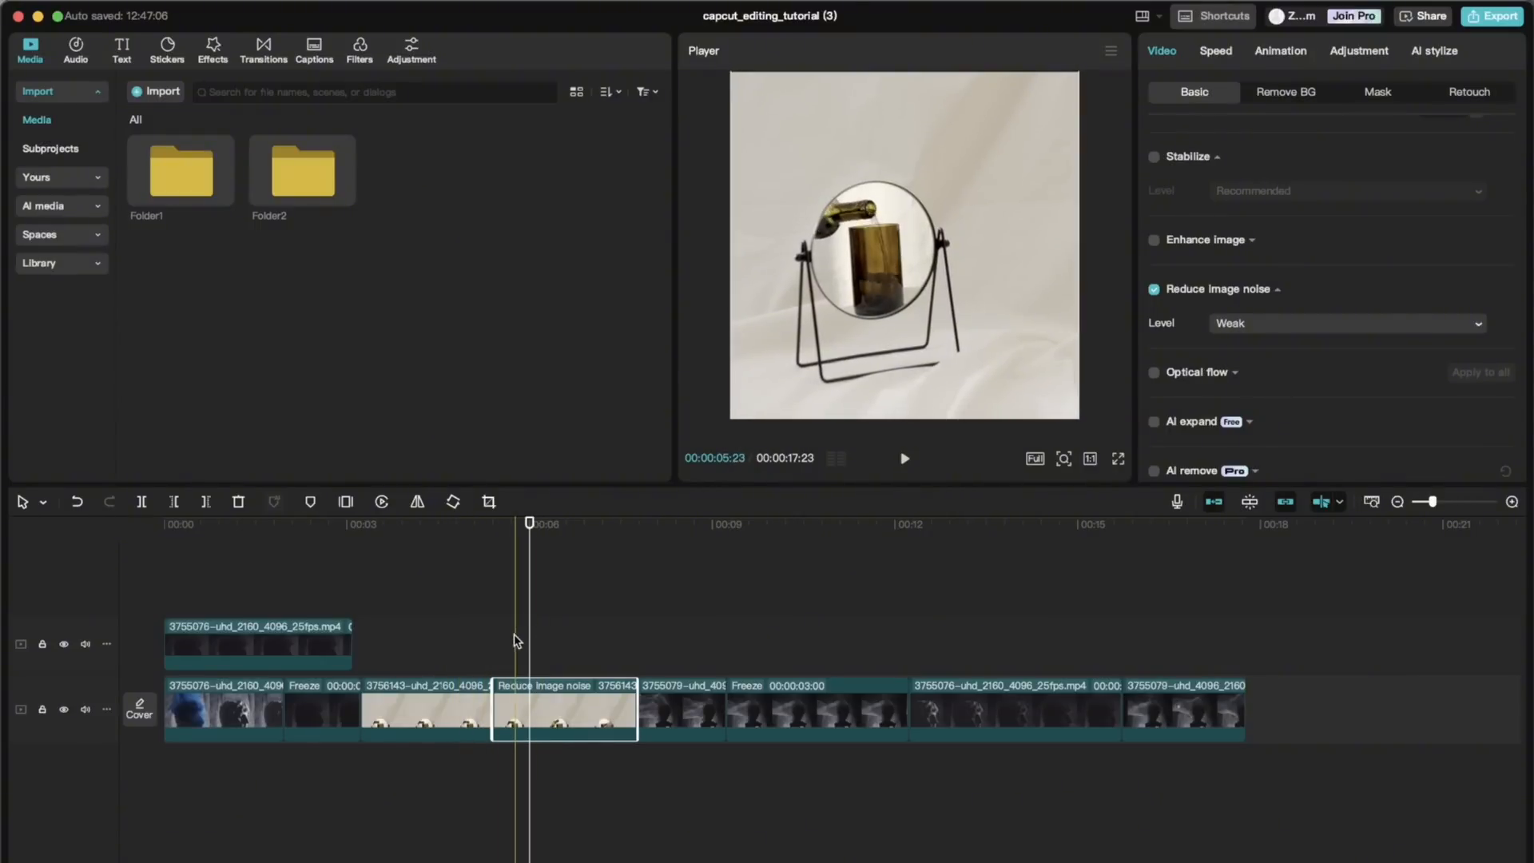
left_click(582, 564)
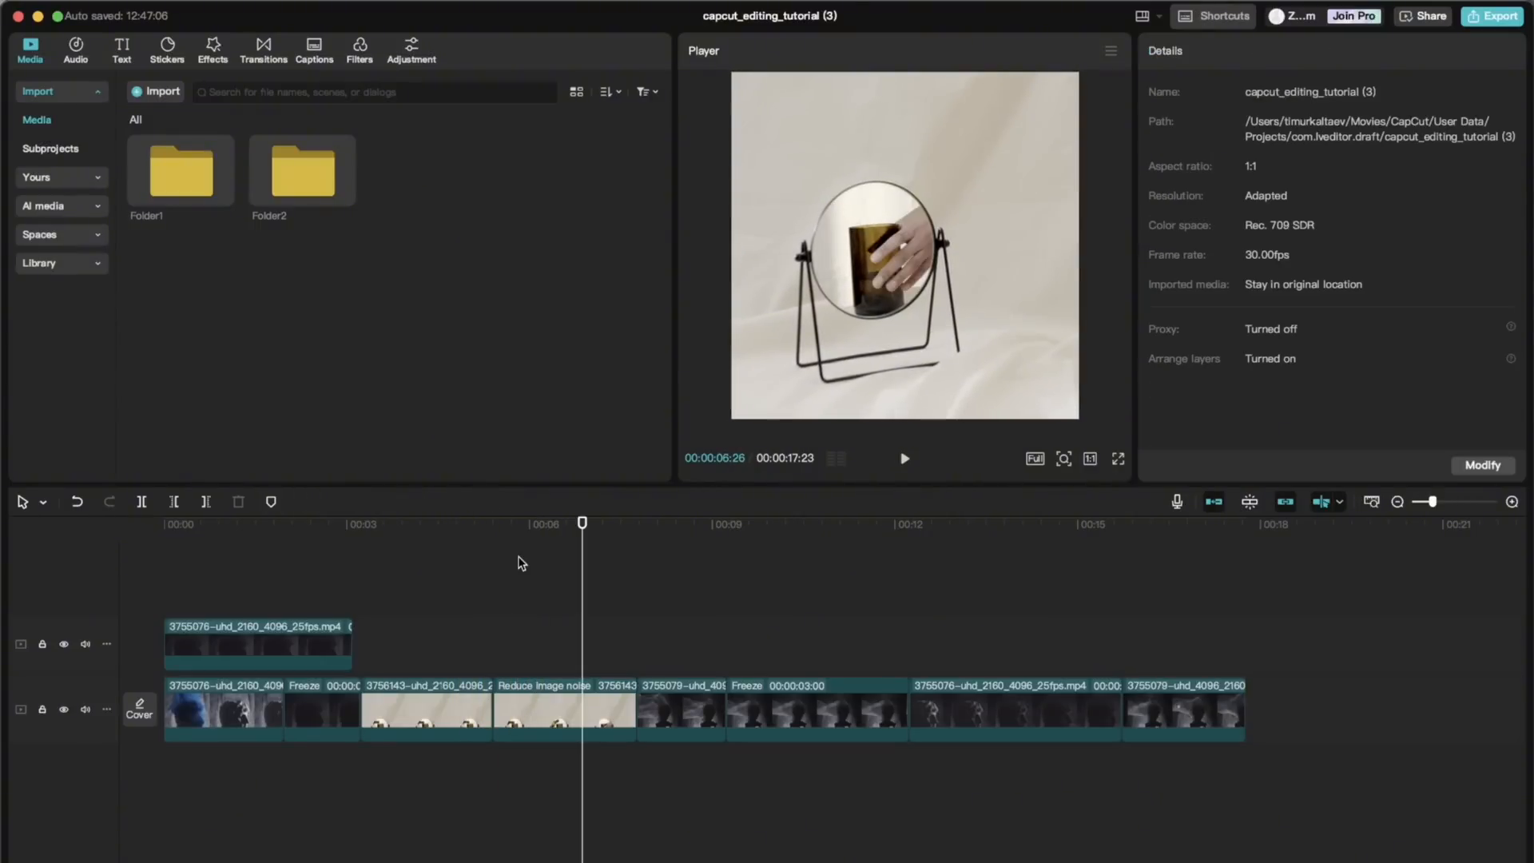
left_click(474, 599)
key("space")
key("space")
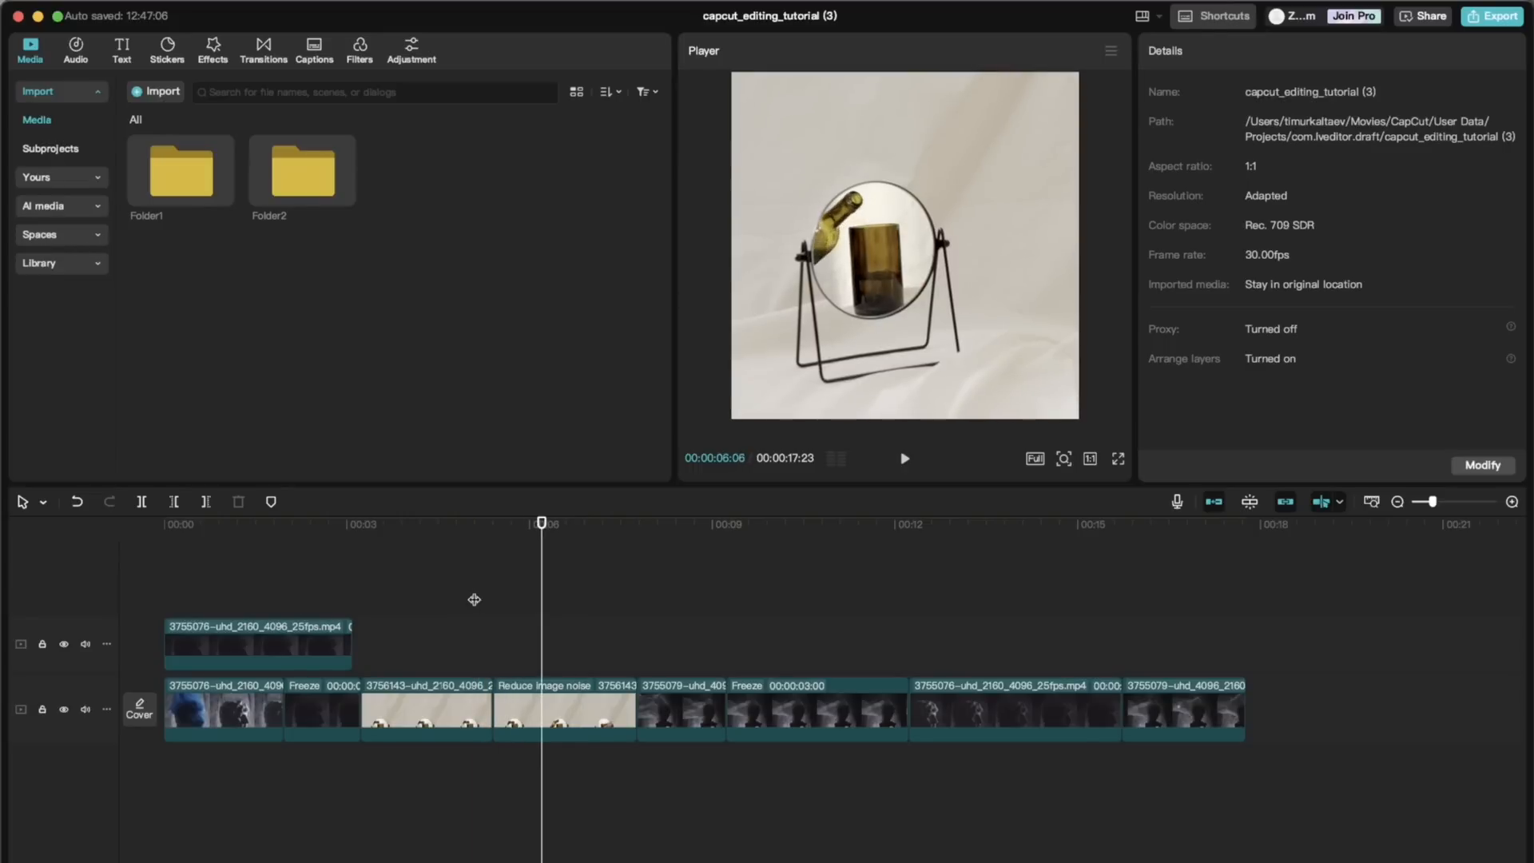
left_click(475, 650)
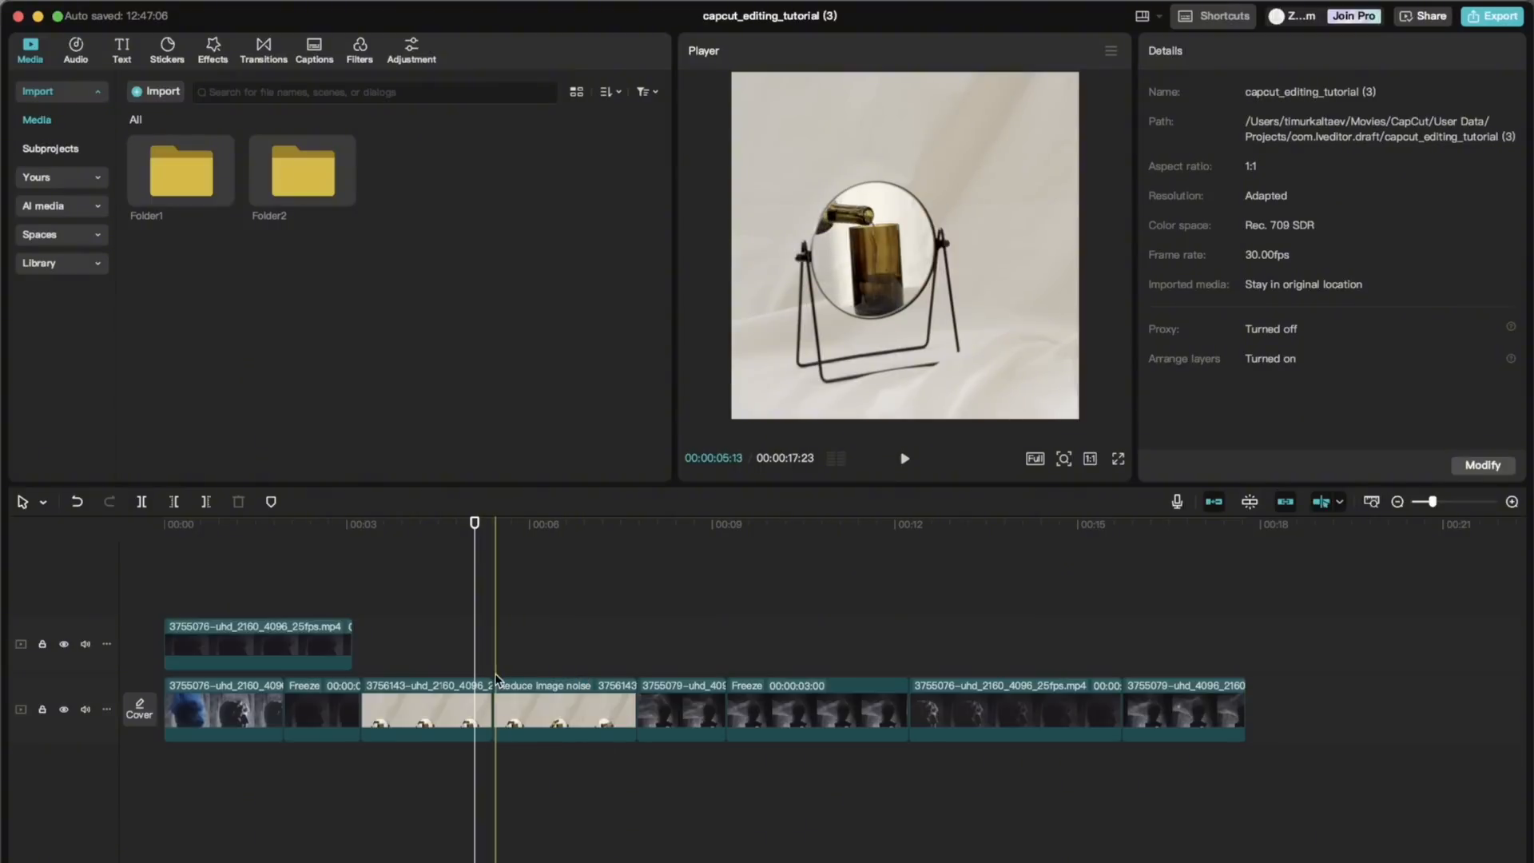
Try speeding the second mirror clip up to 23.7x and restore it to its normal speed
left_click(553, 687)
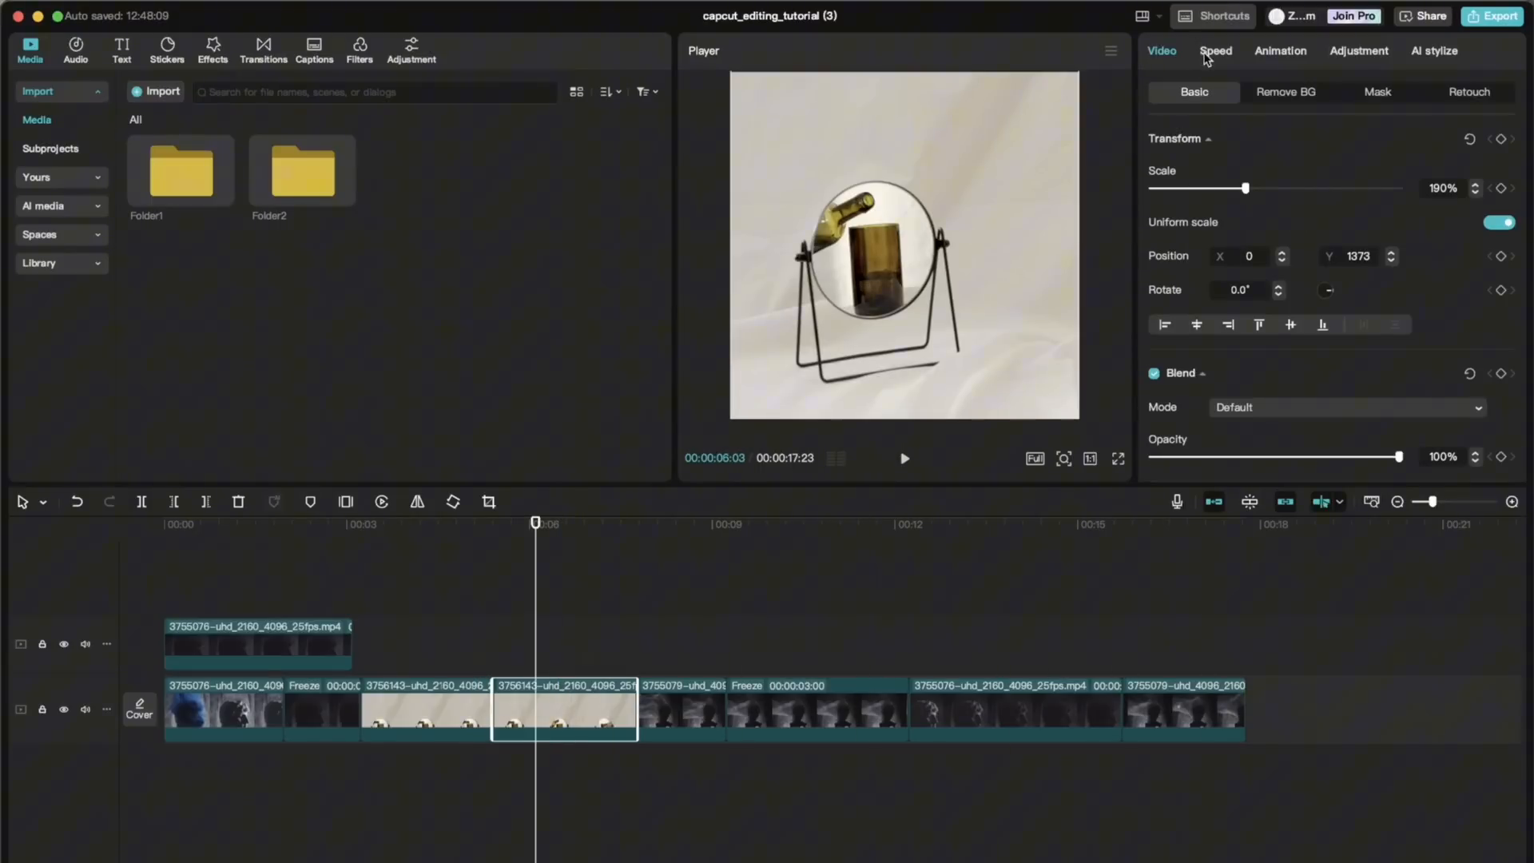
left_click(1207, 56)
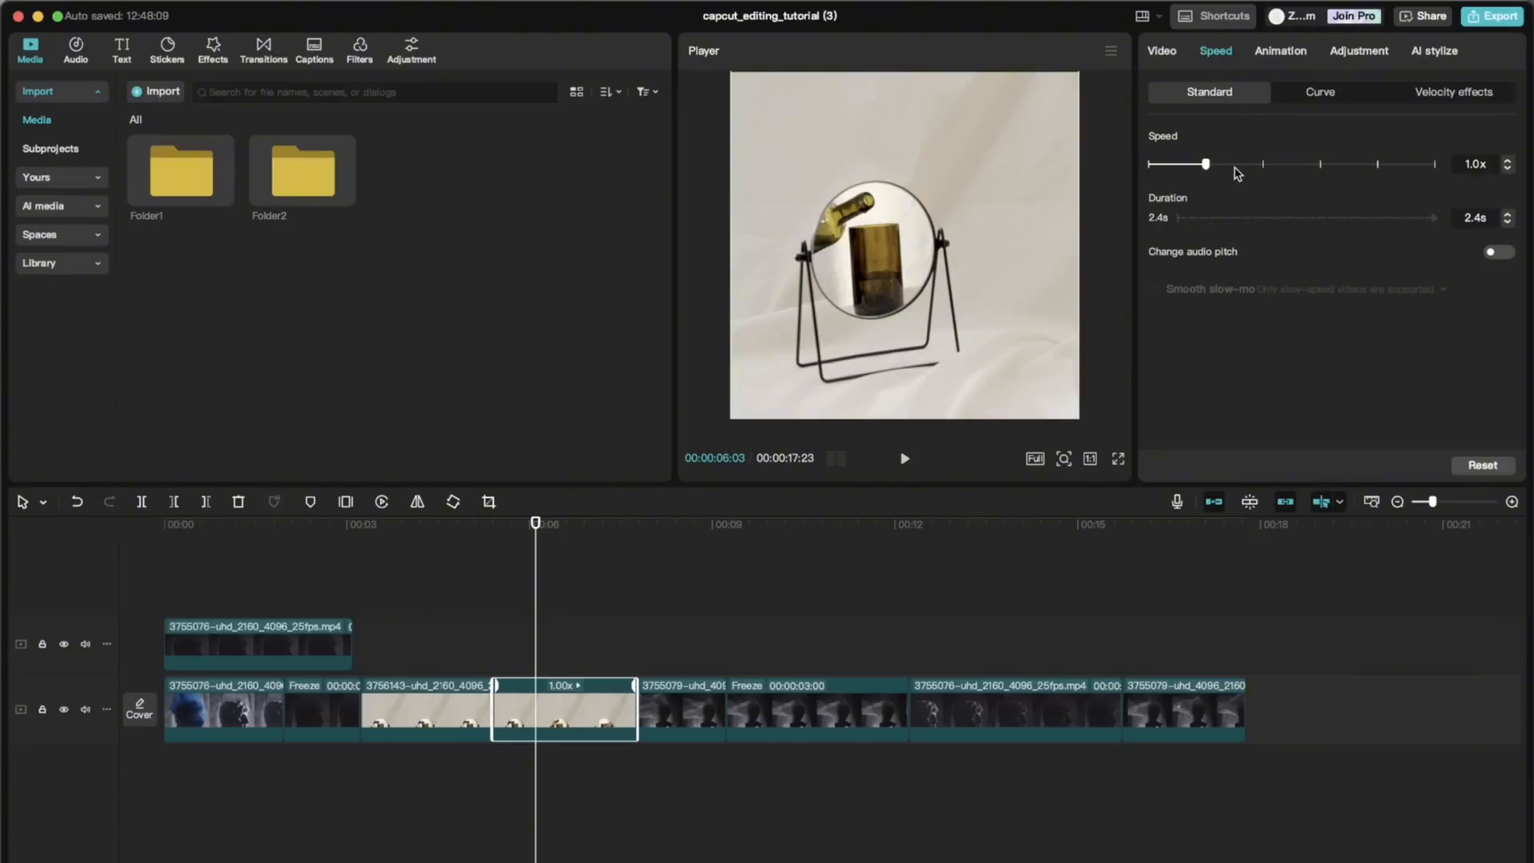
left_click_drag(1209, 164, 1437, 168)
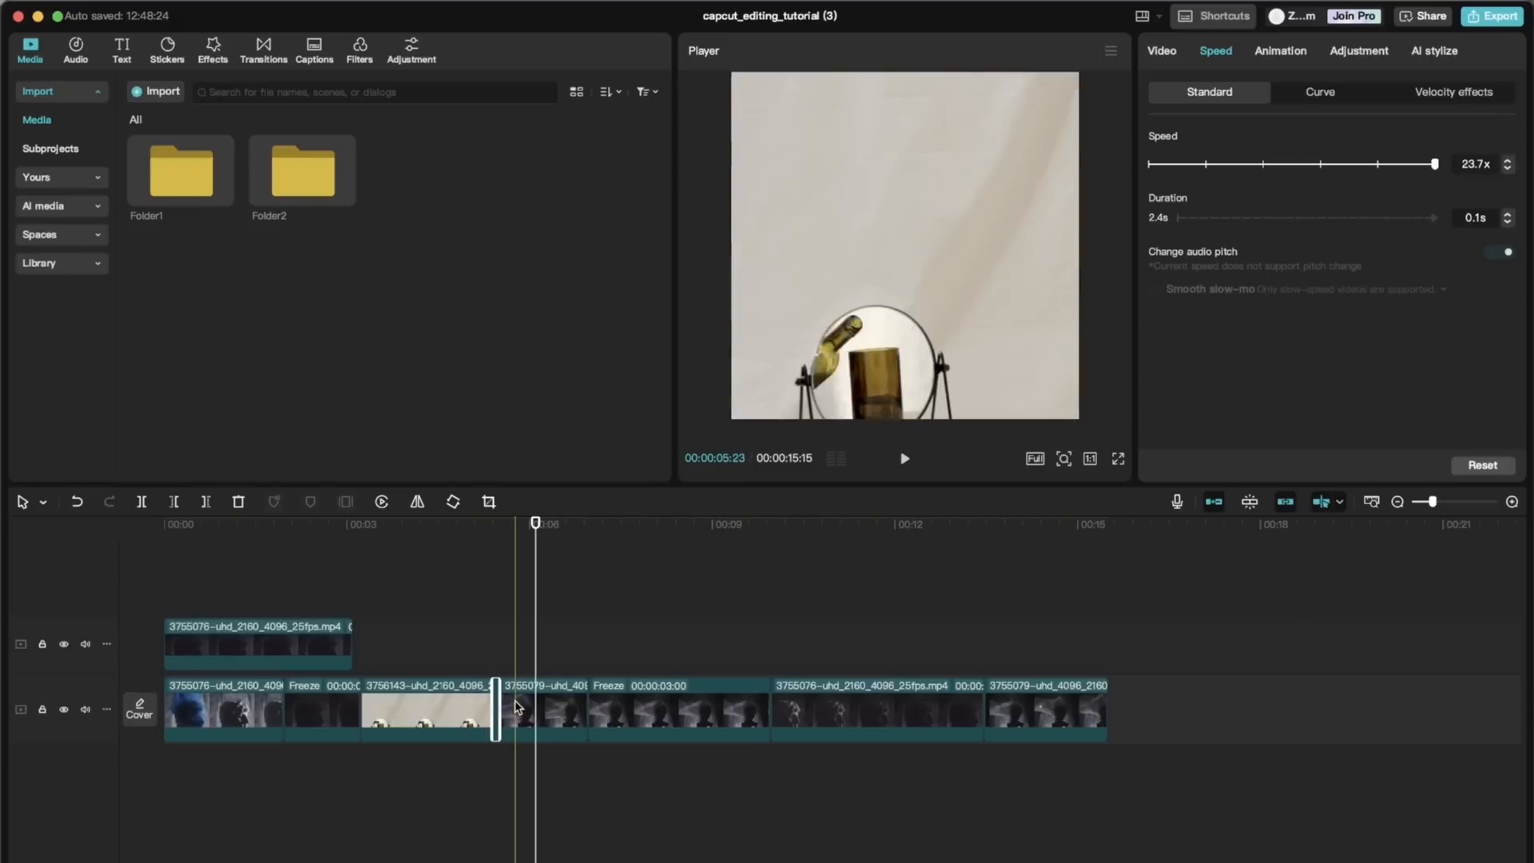
scroll(478, 738, "up", 3)
scroll(477, 738, "down", 3)
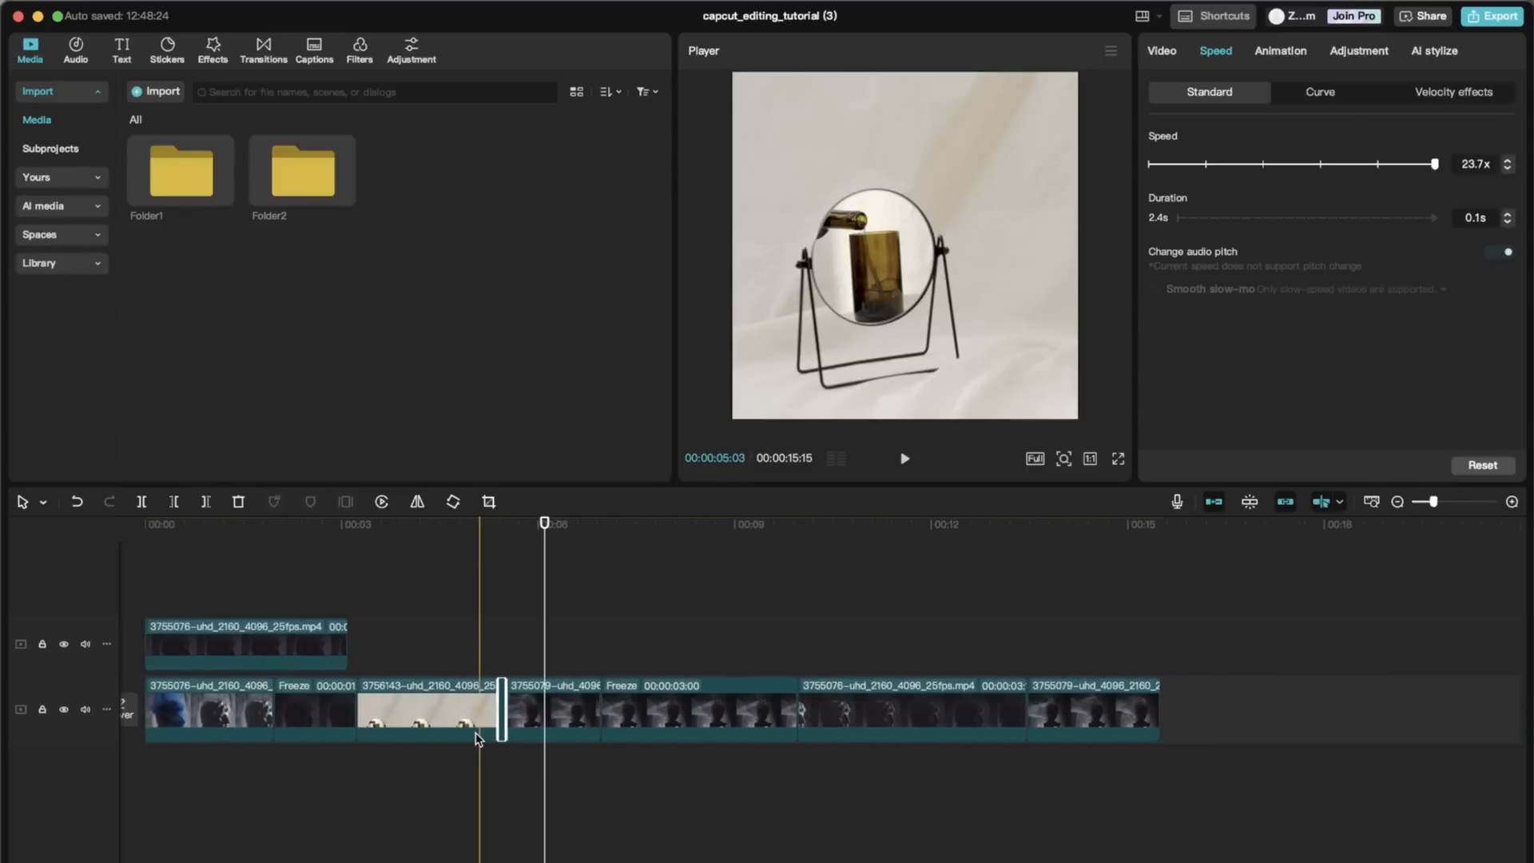
scroll(550, 652, "left", 2)
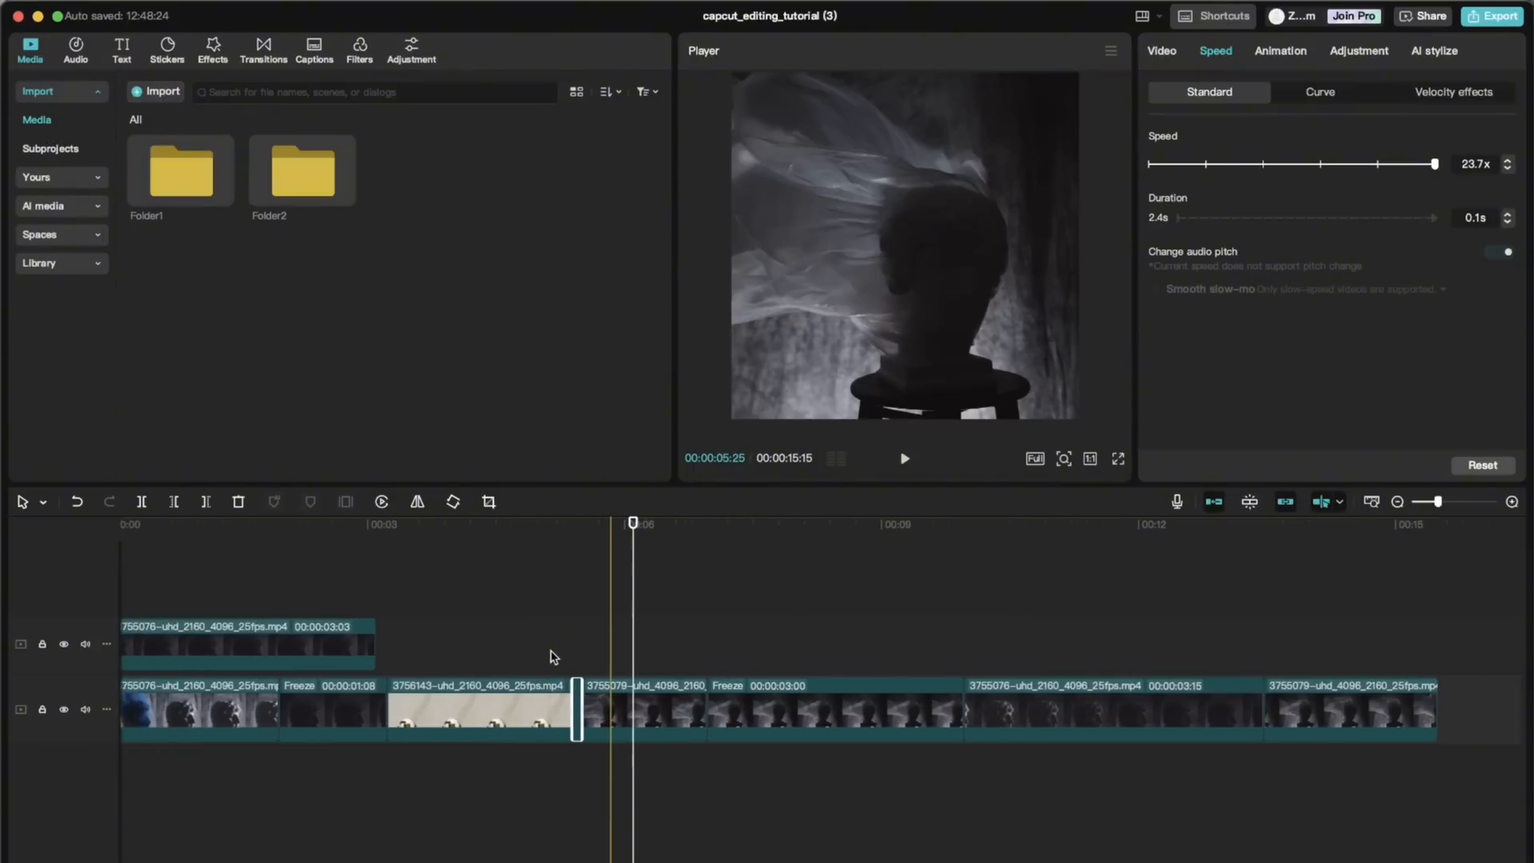
scroll(550, 651, "down", 3)
mouse_move(1199, 162)
left_mouse_down()
mouse_move(1168, 170)
mouse_move(1205, 164)
left_mouse_up()
Look through the second mirror clip's basic color and lightness adjustments, from Temp and Tint to the lightness controls
left_click(1358, 50)
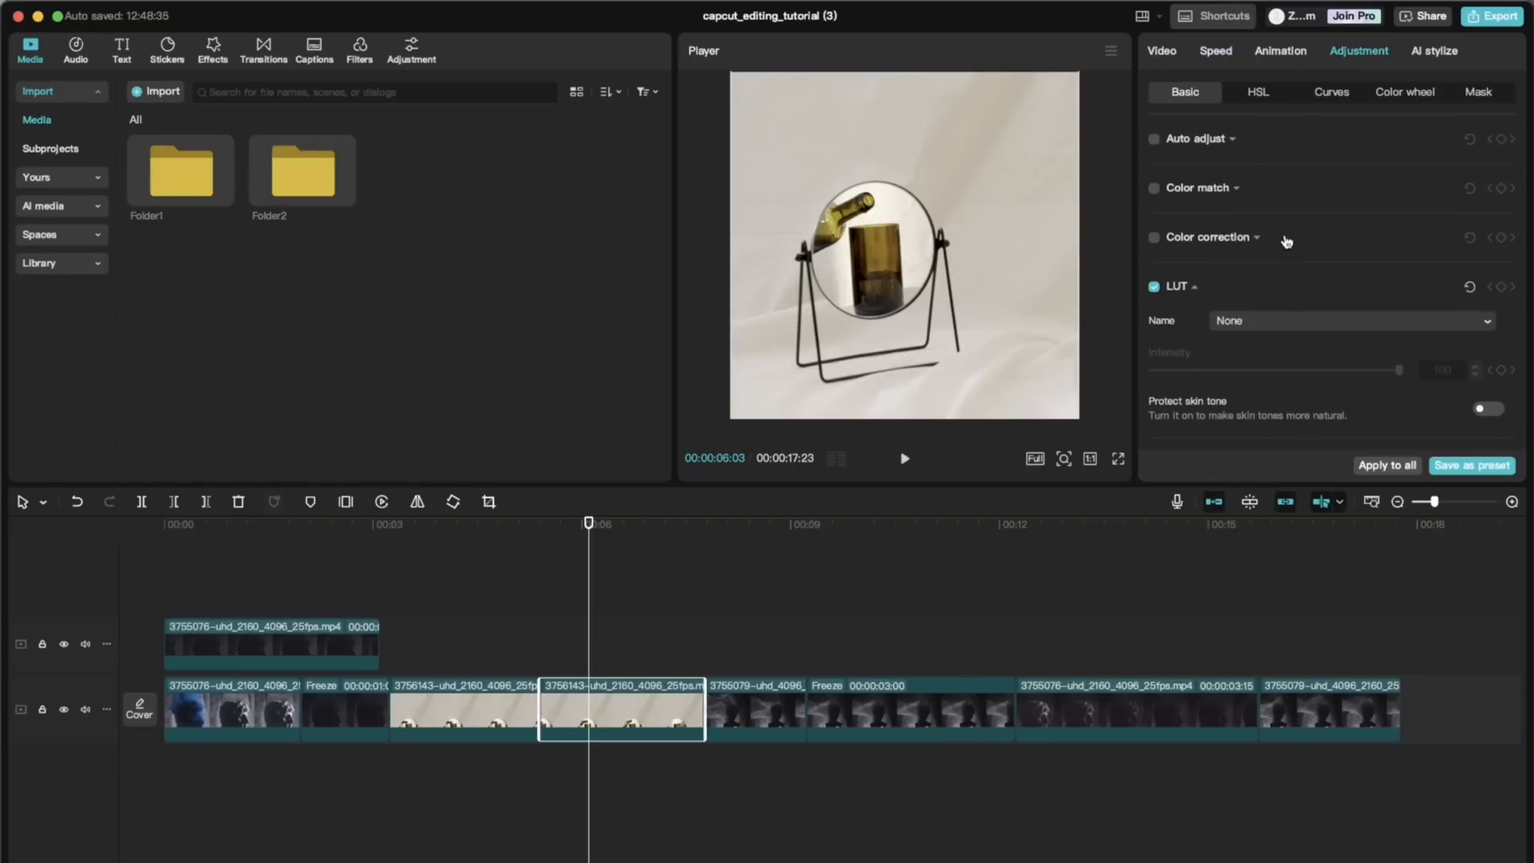
scroll(1315, 267, "down", 5)
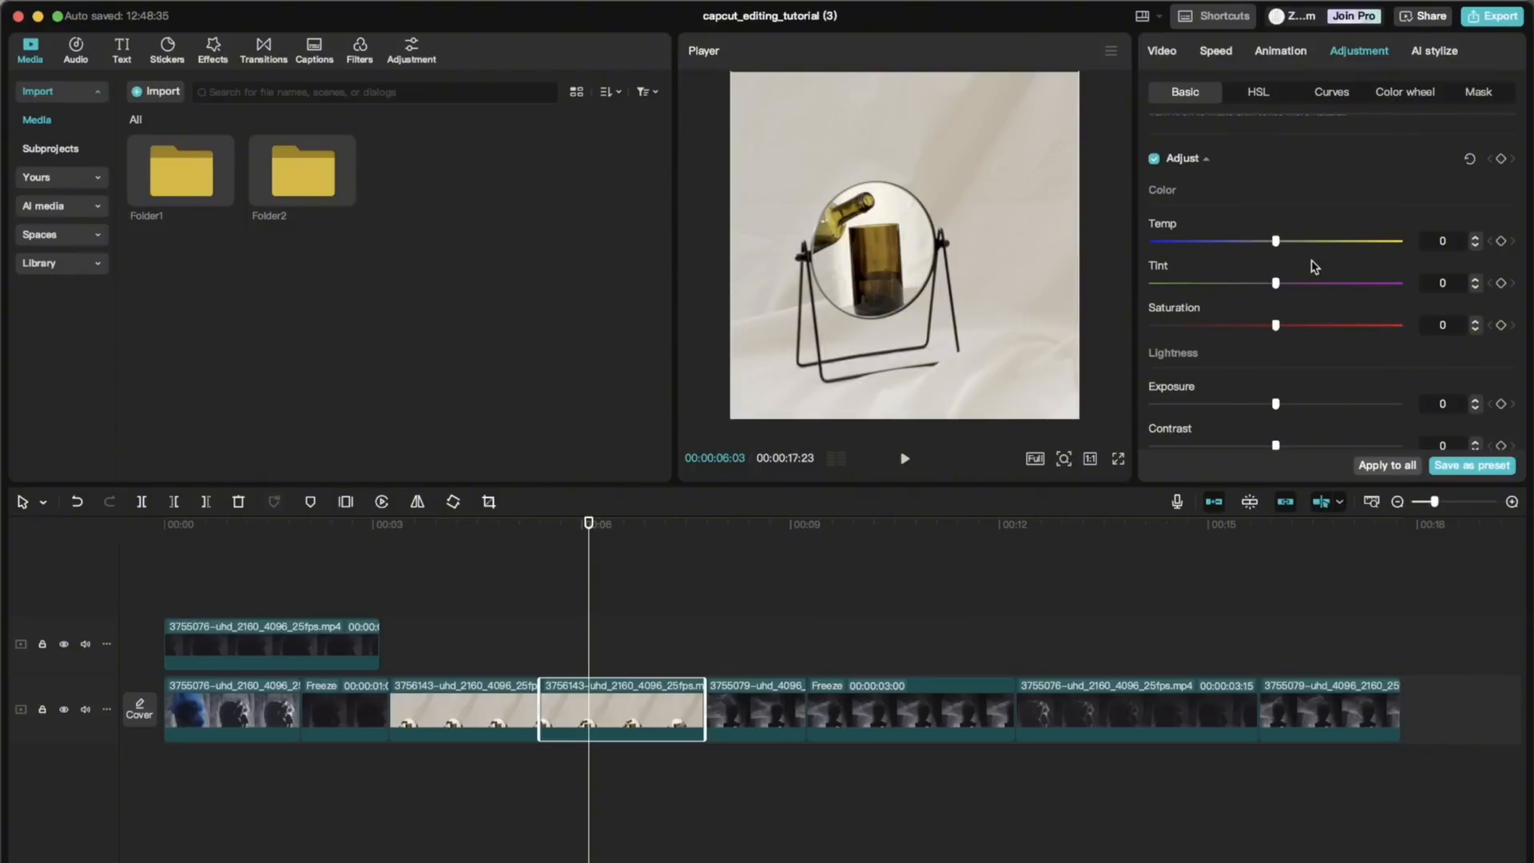
scroll(1314, 267, "down", 1)
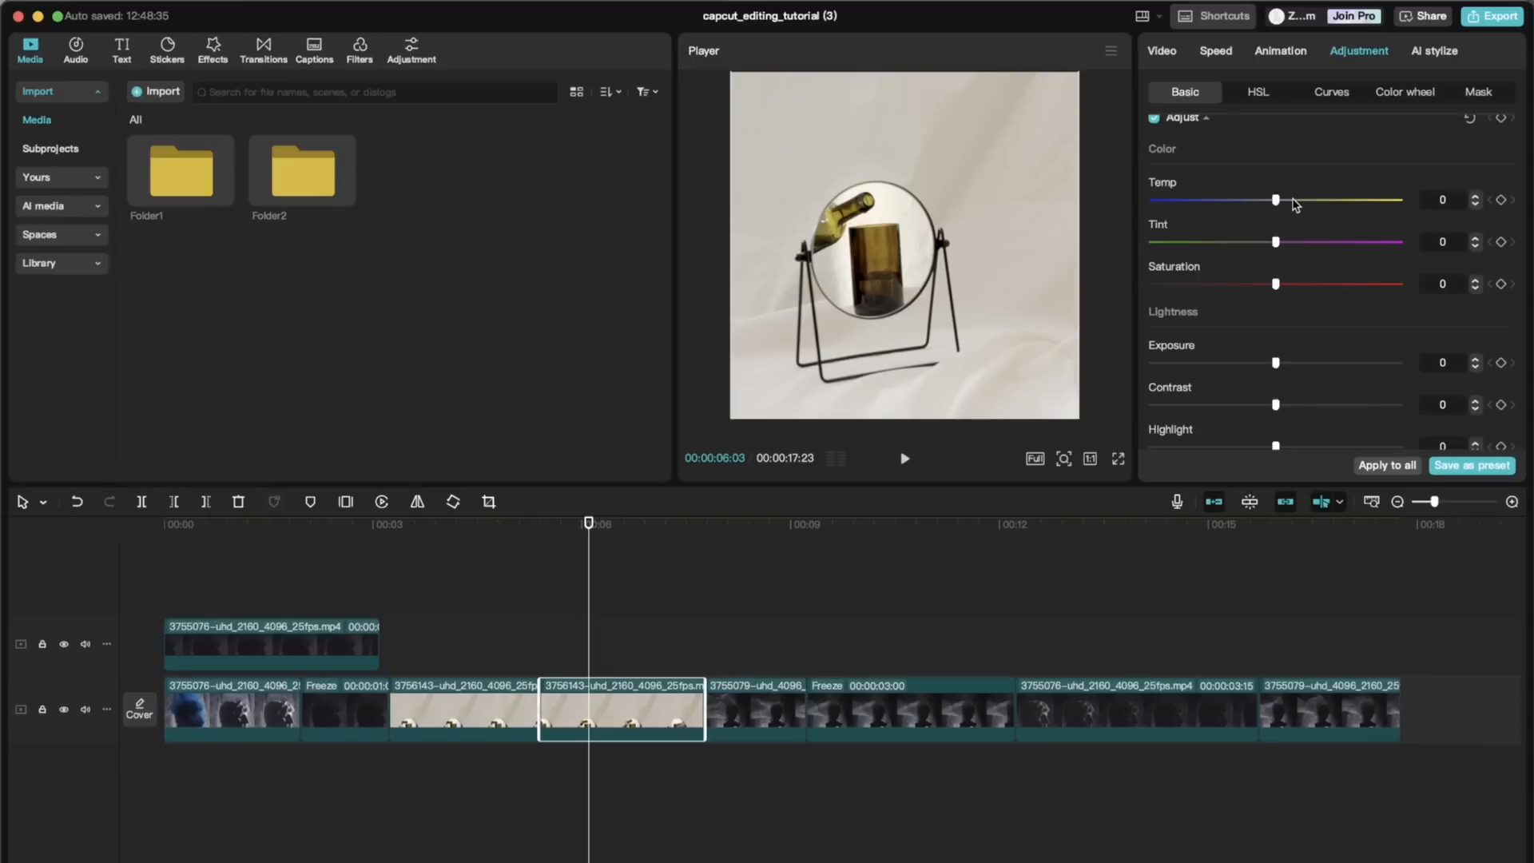
scroll(1266, 382, "down", 3)
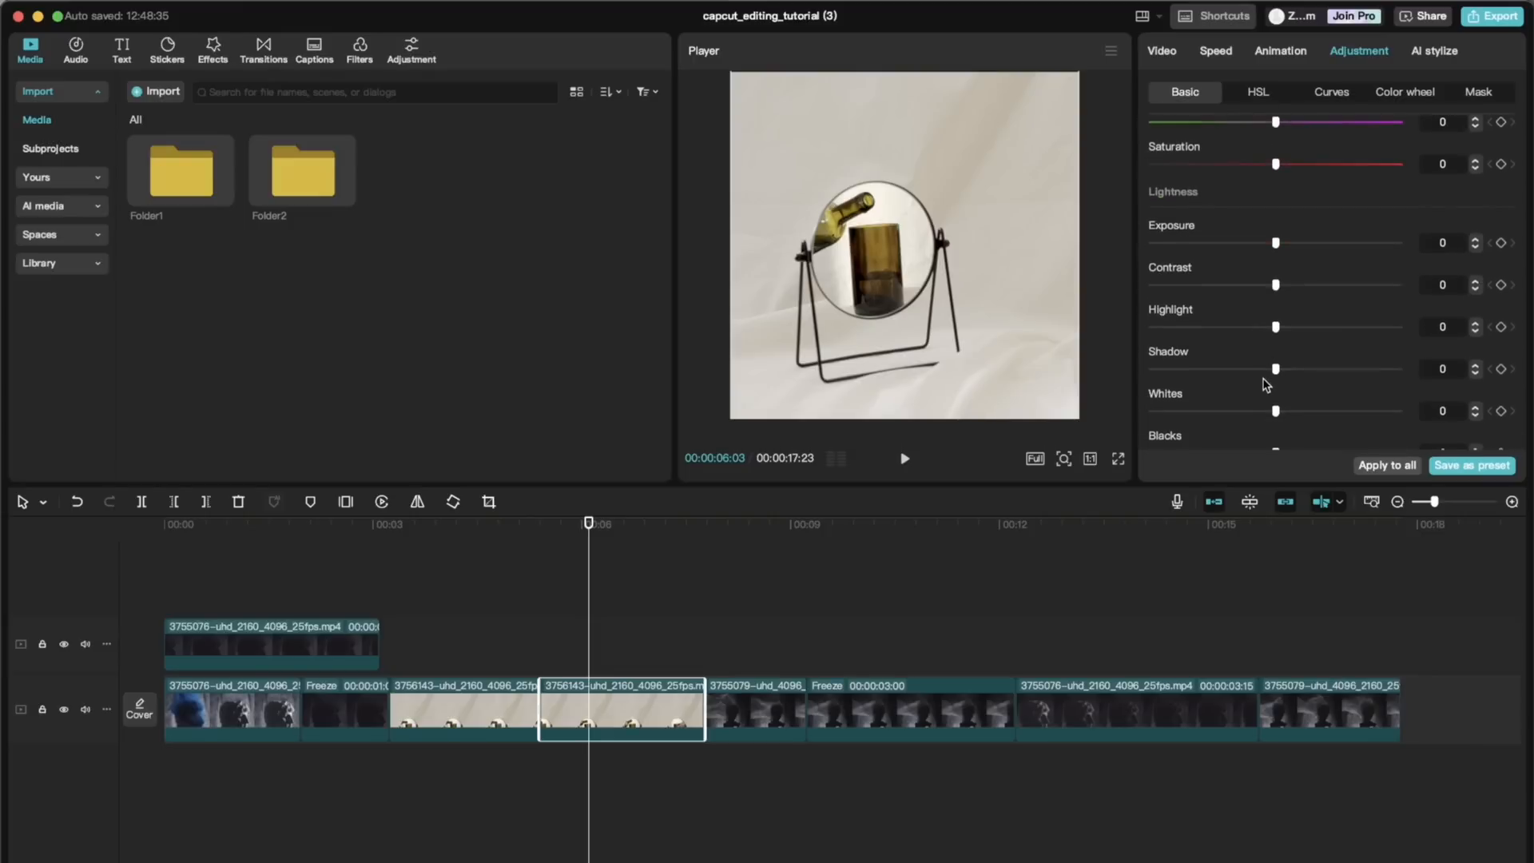
scroll(1267, 383, "down", 5)
scroll(1267, 384, "up", 15)
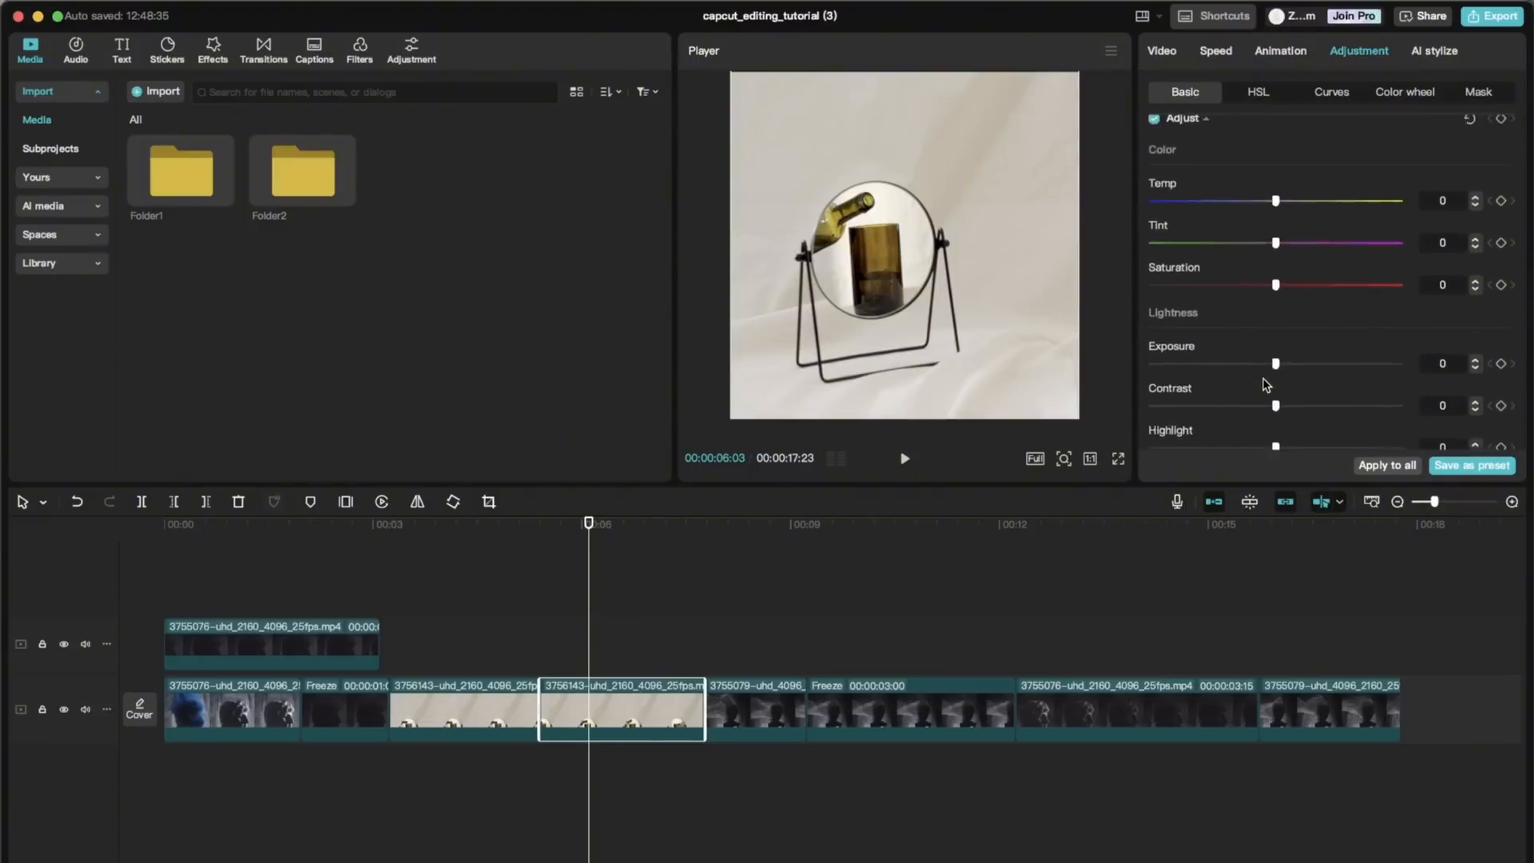
Try reducing the yellow saturation of the second mirror clip to -100 in HSL and restore it to 0
left_click(1260, 98)
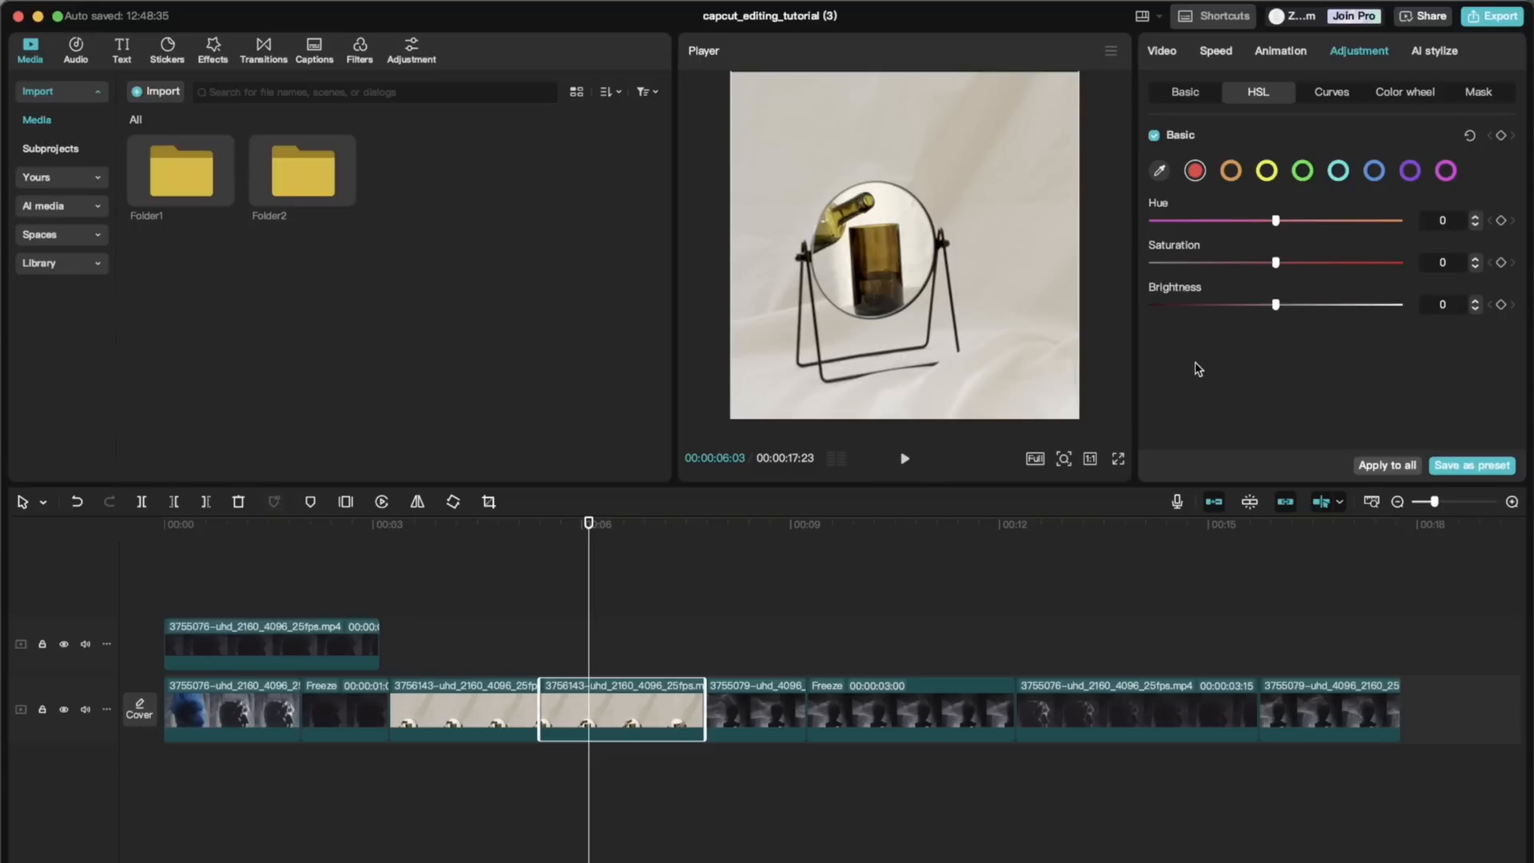
left_click(1270, 173)
left_click(1223, 263)
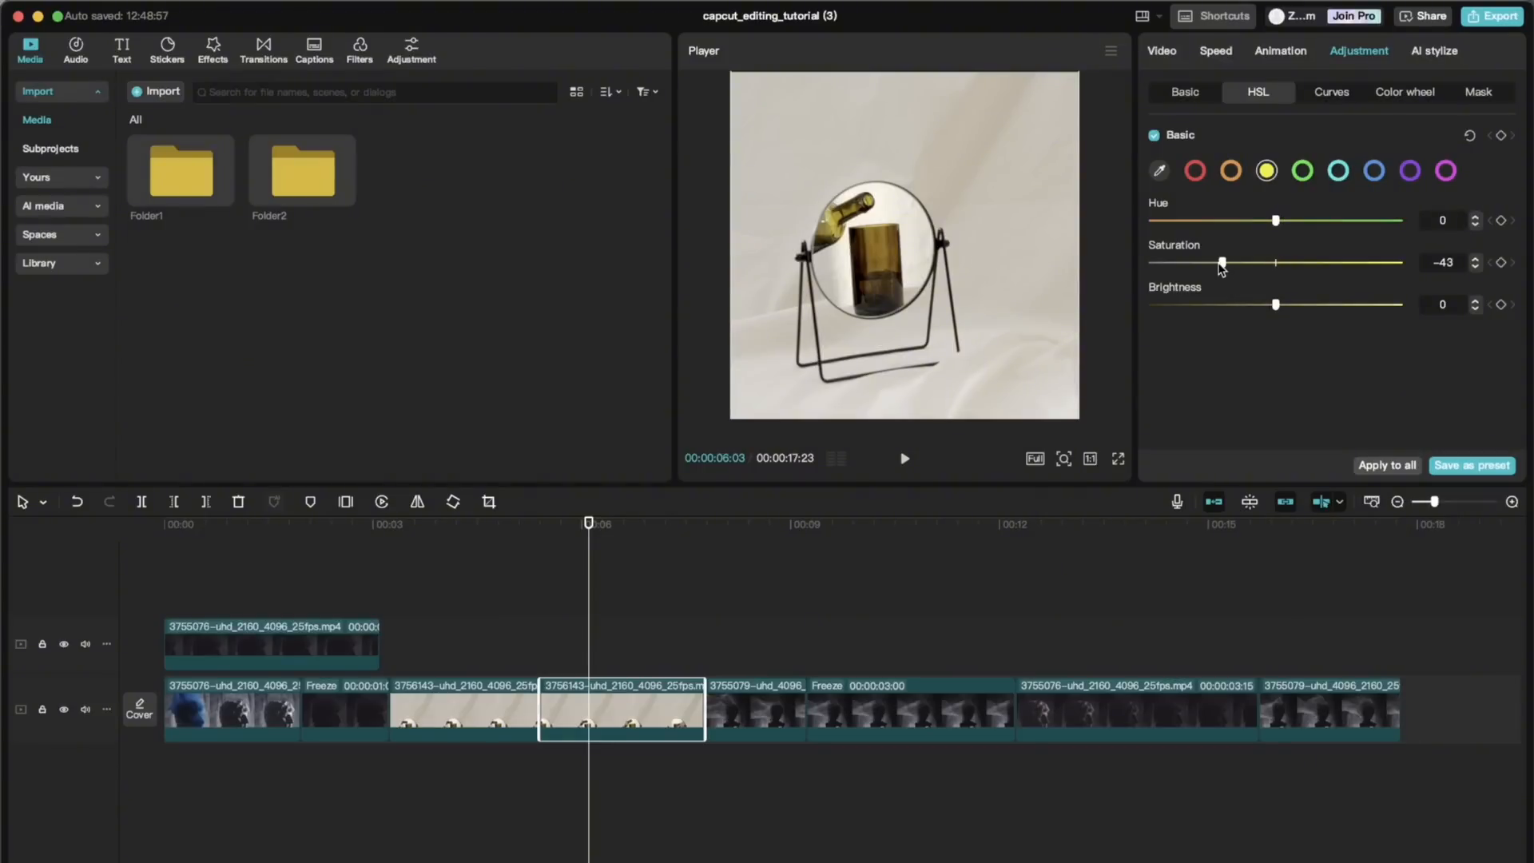
left_click_drag(1222, 263, 1088, 312)
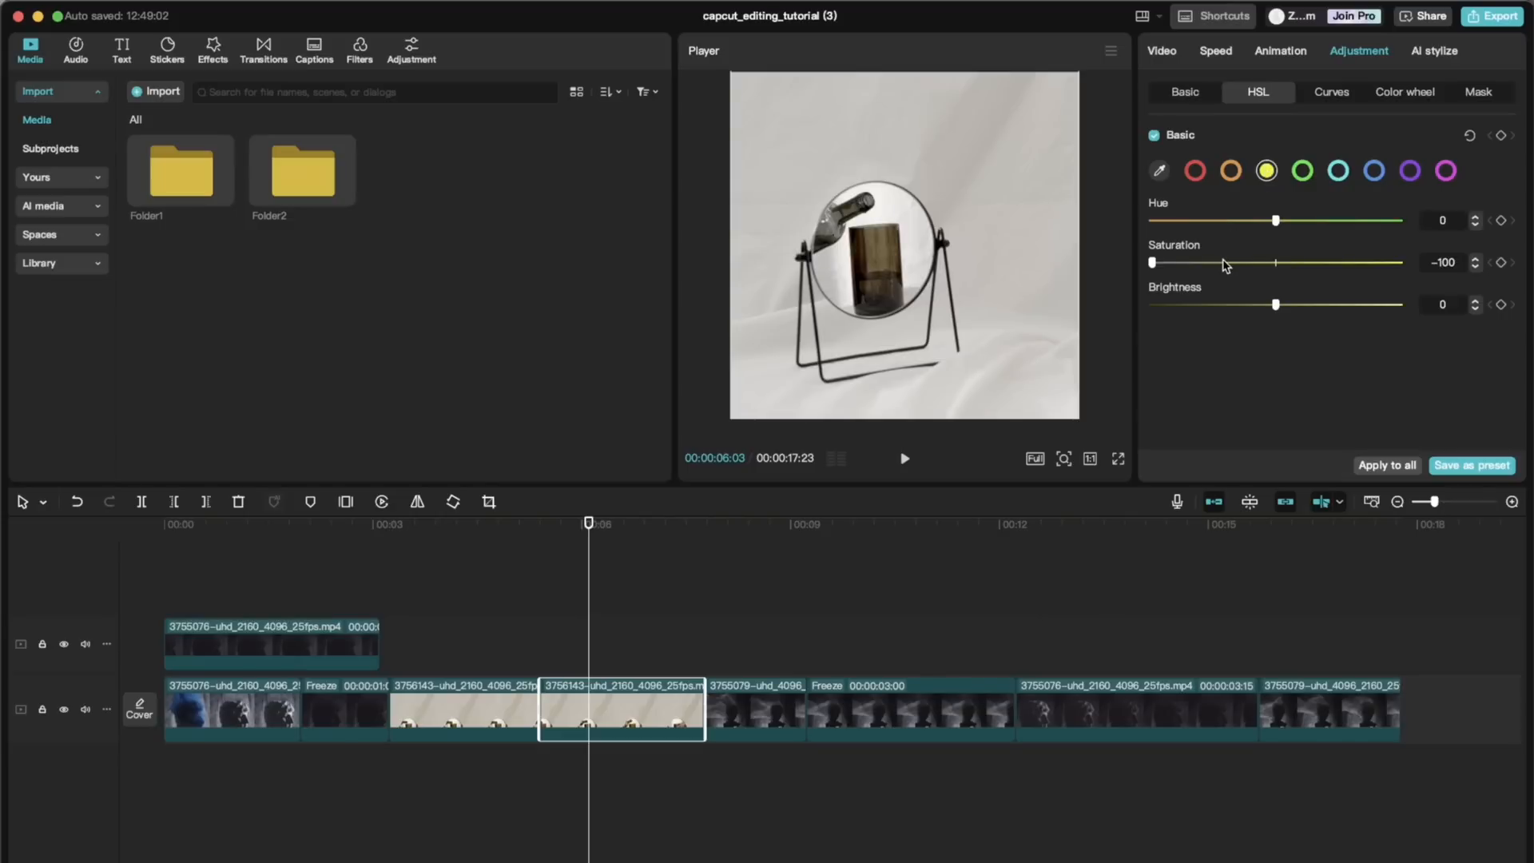
left_click_drag(1220, 267, 1277, 233)
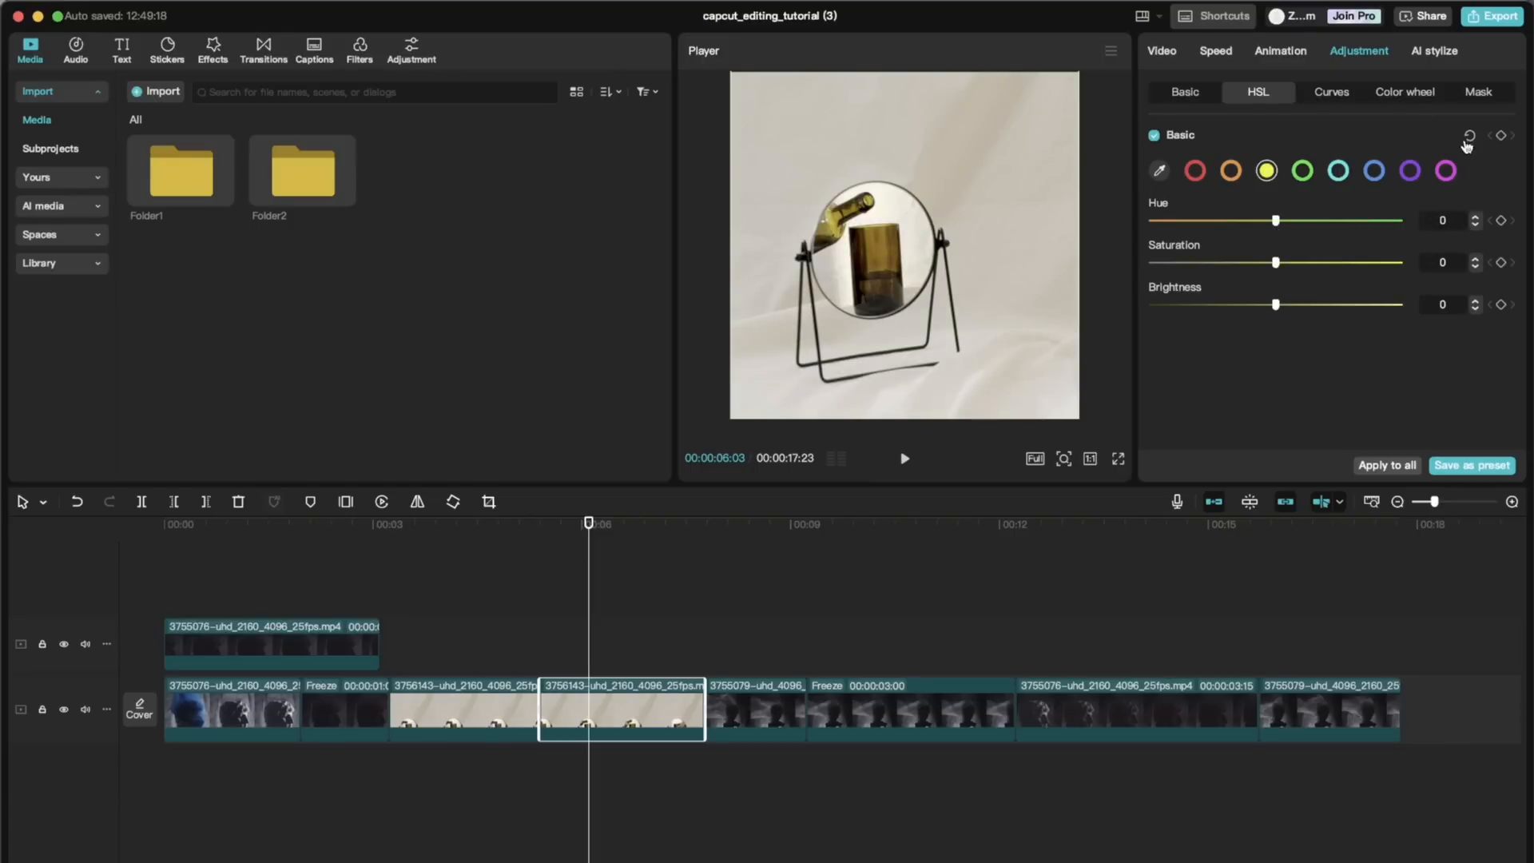
Sample the brown of the glass in the mirror as a custom HSL color and try adjusting its saturation
left_click(1161, 172)
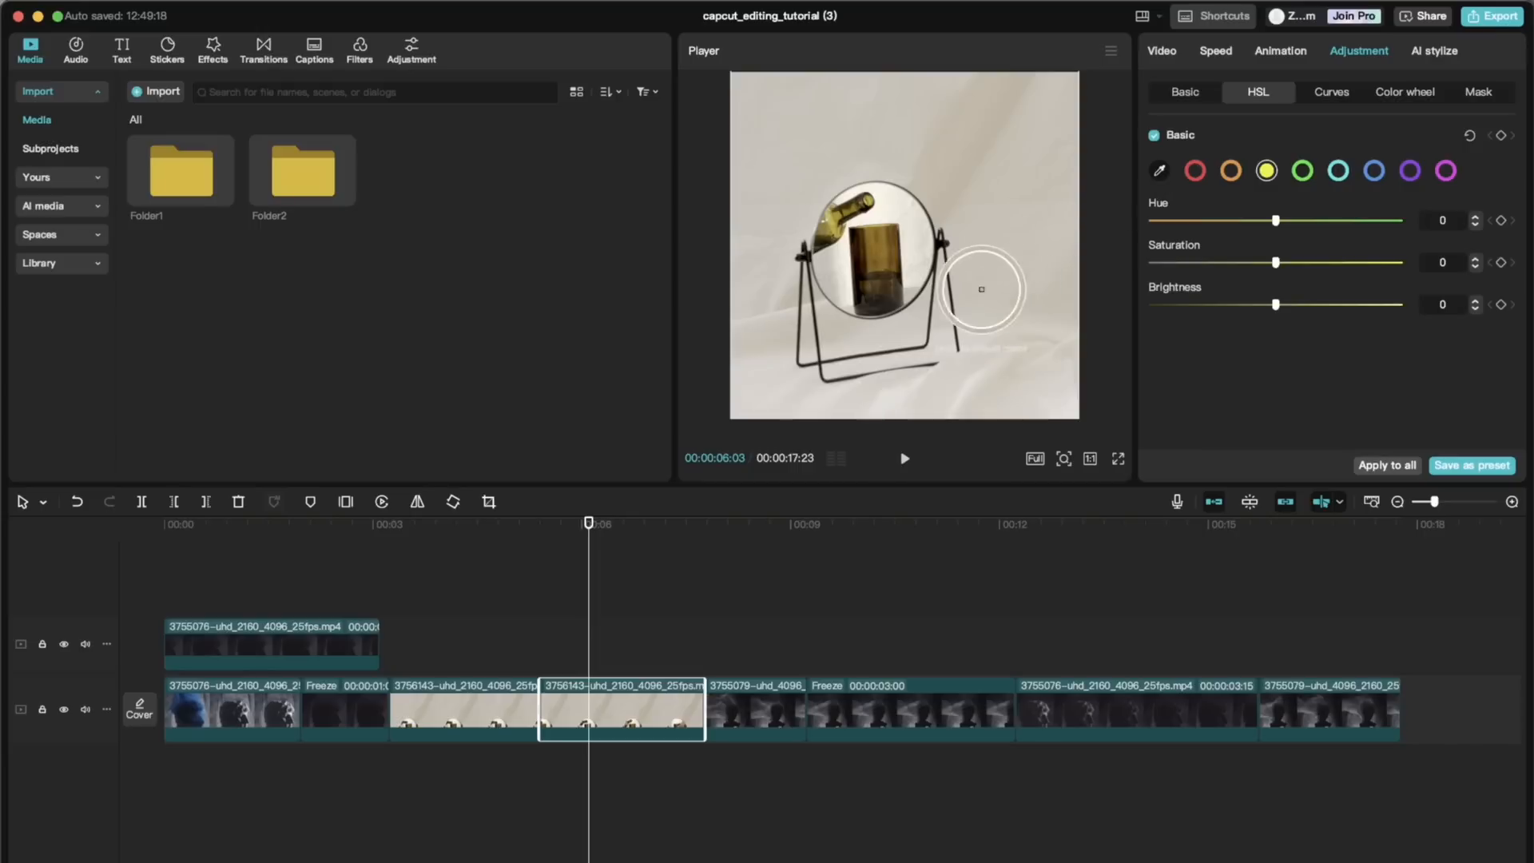
left_click(877, 255)
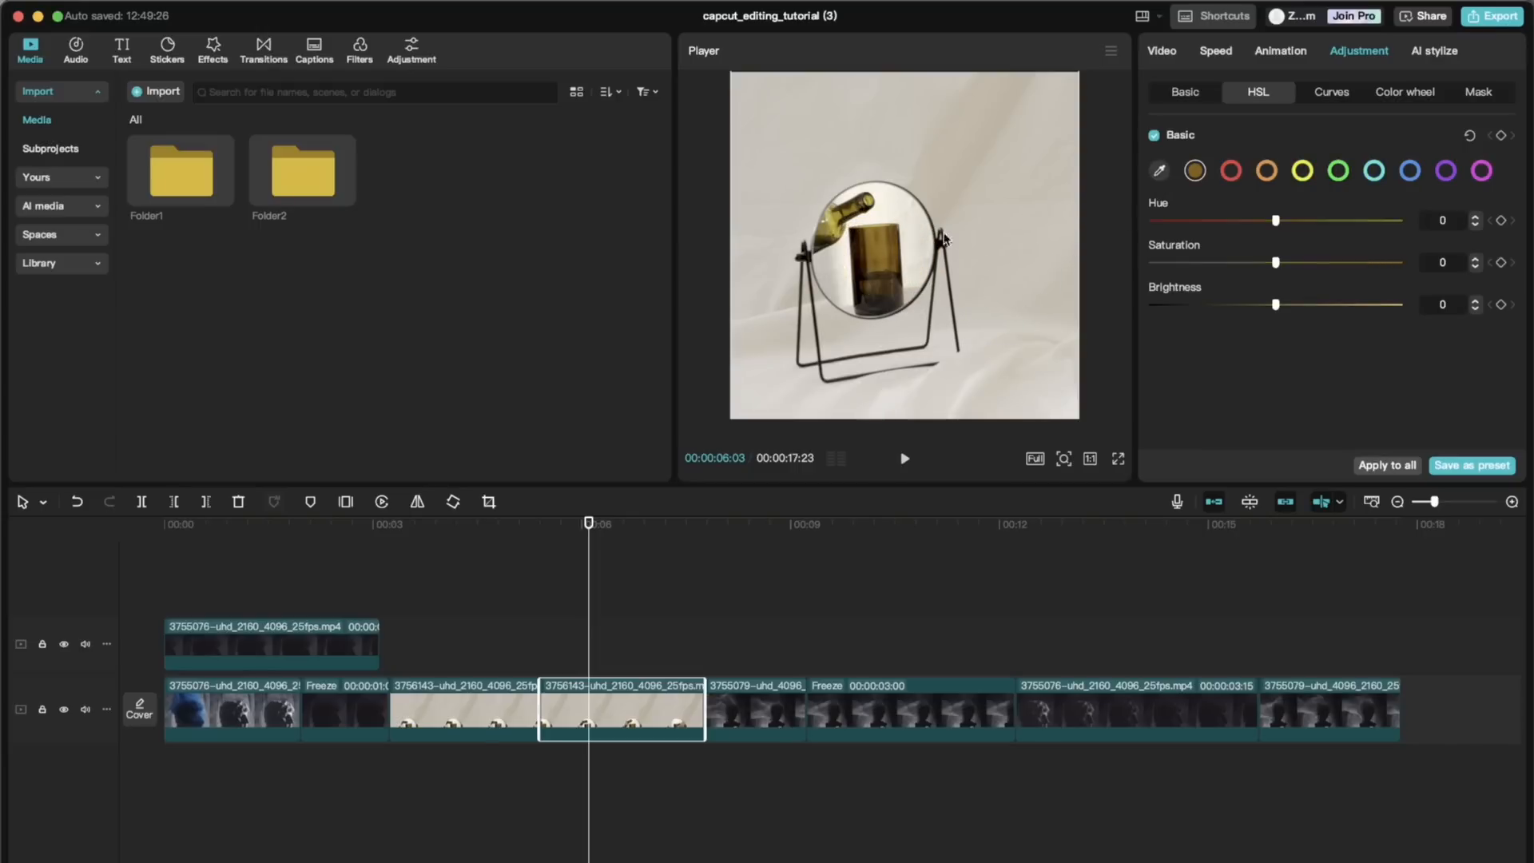
mouse_move(1274, 263)
left_mouse_down()
mouse_move(1181, 265)
mouse_move(1293, 263)
mouse_move(1276, 263)
left_mouse_up()
Add two control points to the second mirror clip's Luma curve, one below the midtones-to-highlights range and one in the highlights
left_click(1335, 93)
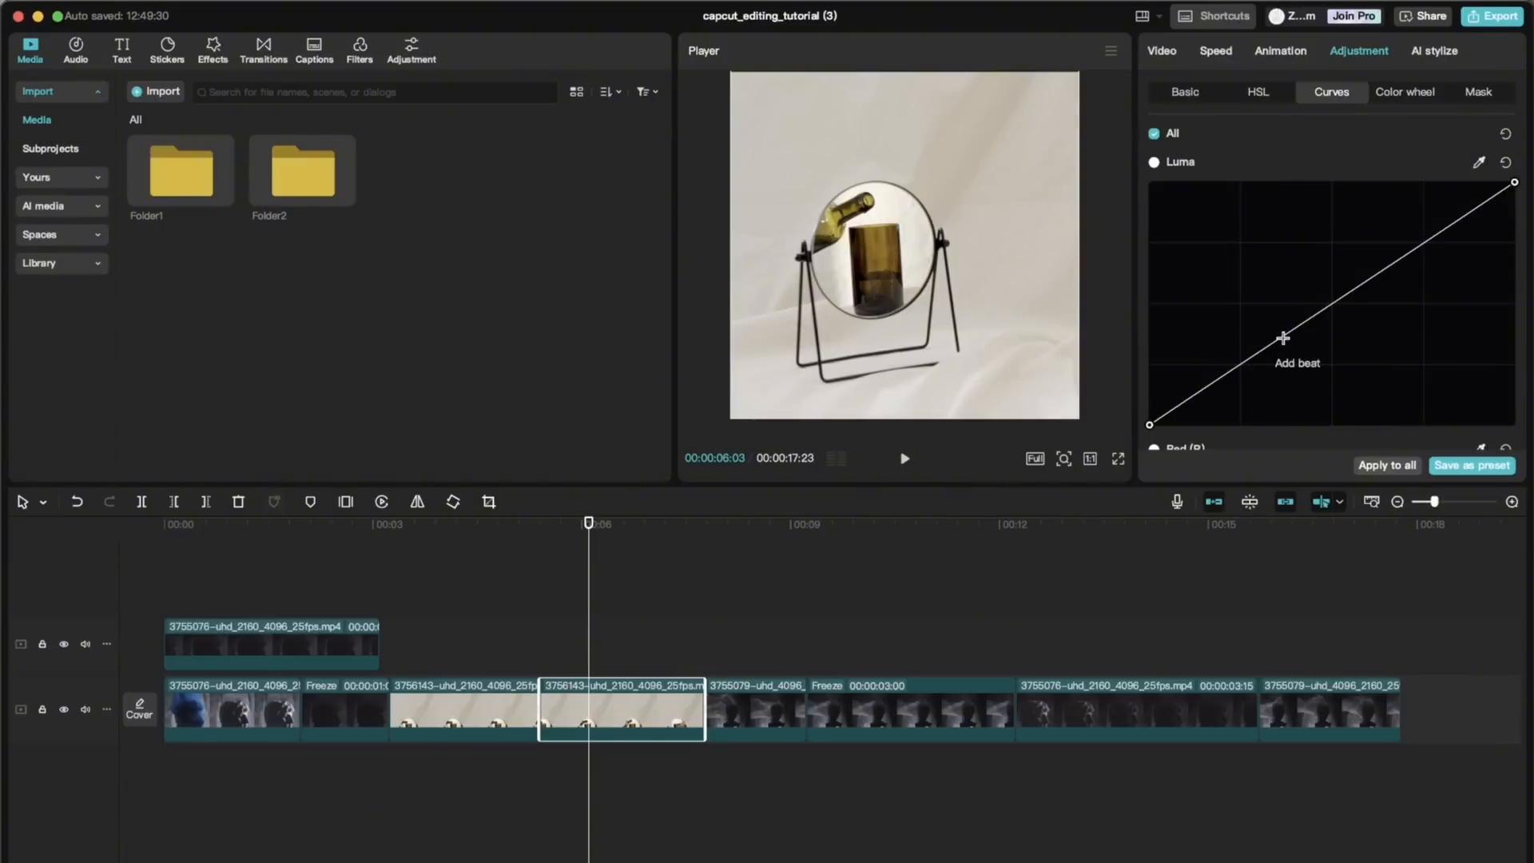
mouse_move(1283, 338)
left_mouse_down()
mouse_move(1261, 294)
mouse_move(1301, 323)
left_mouse_up()
left_click(1419, 252)
Raise the middle of the second mirror clip's Red curve slightly
scroll(1385, 354, "down", 5)
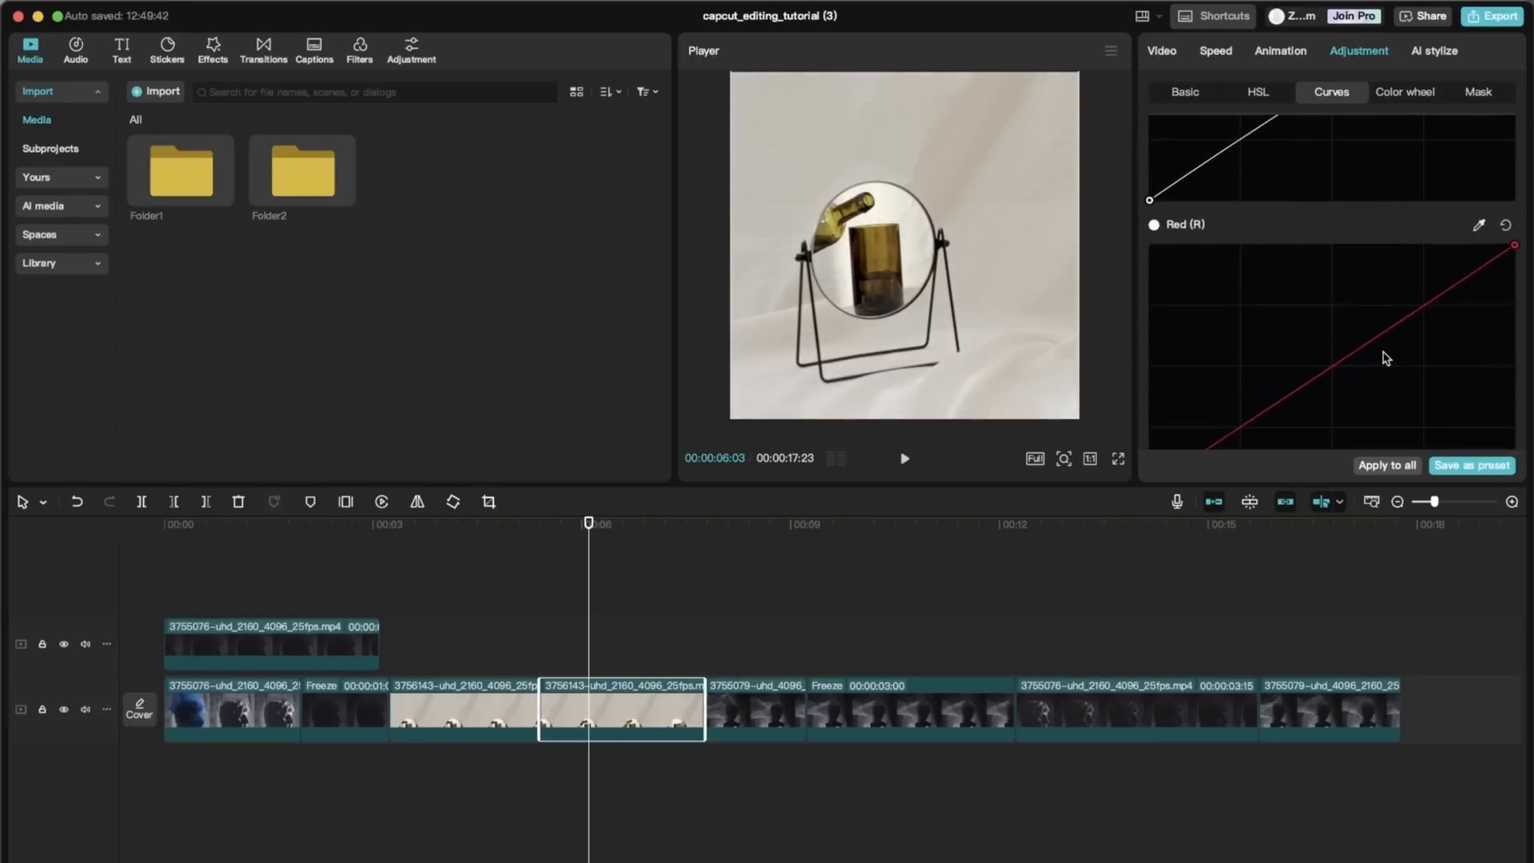
scroll(1386, 357, "up", 2)
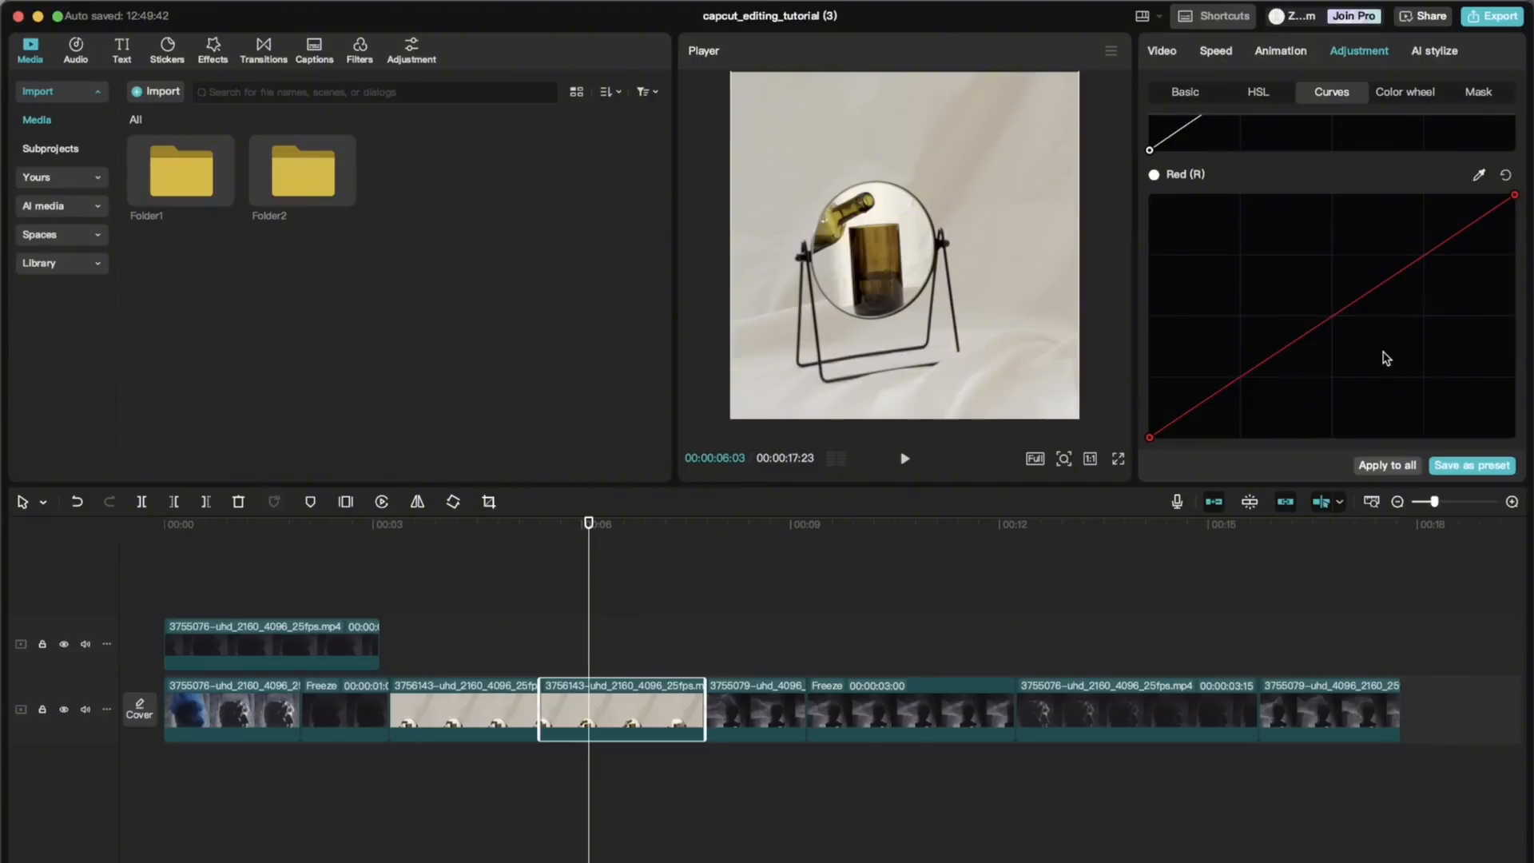
scroll(1386, 358, "down", 1)
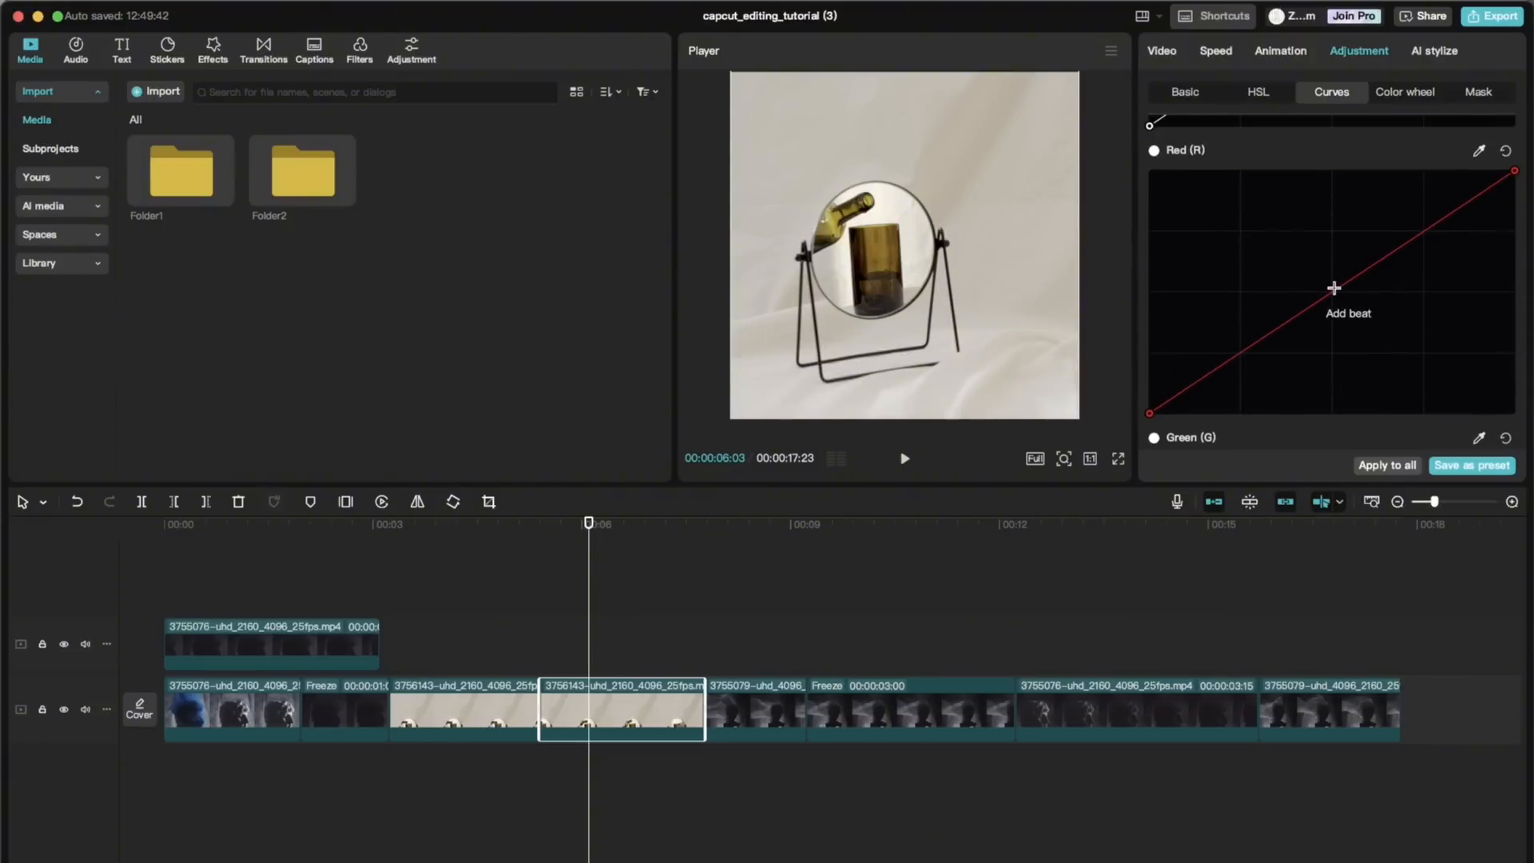
left_click_drag(1331, 293, 1323, 282)
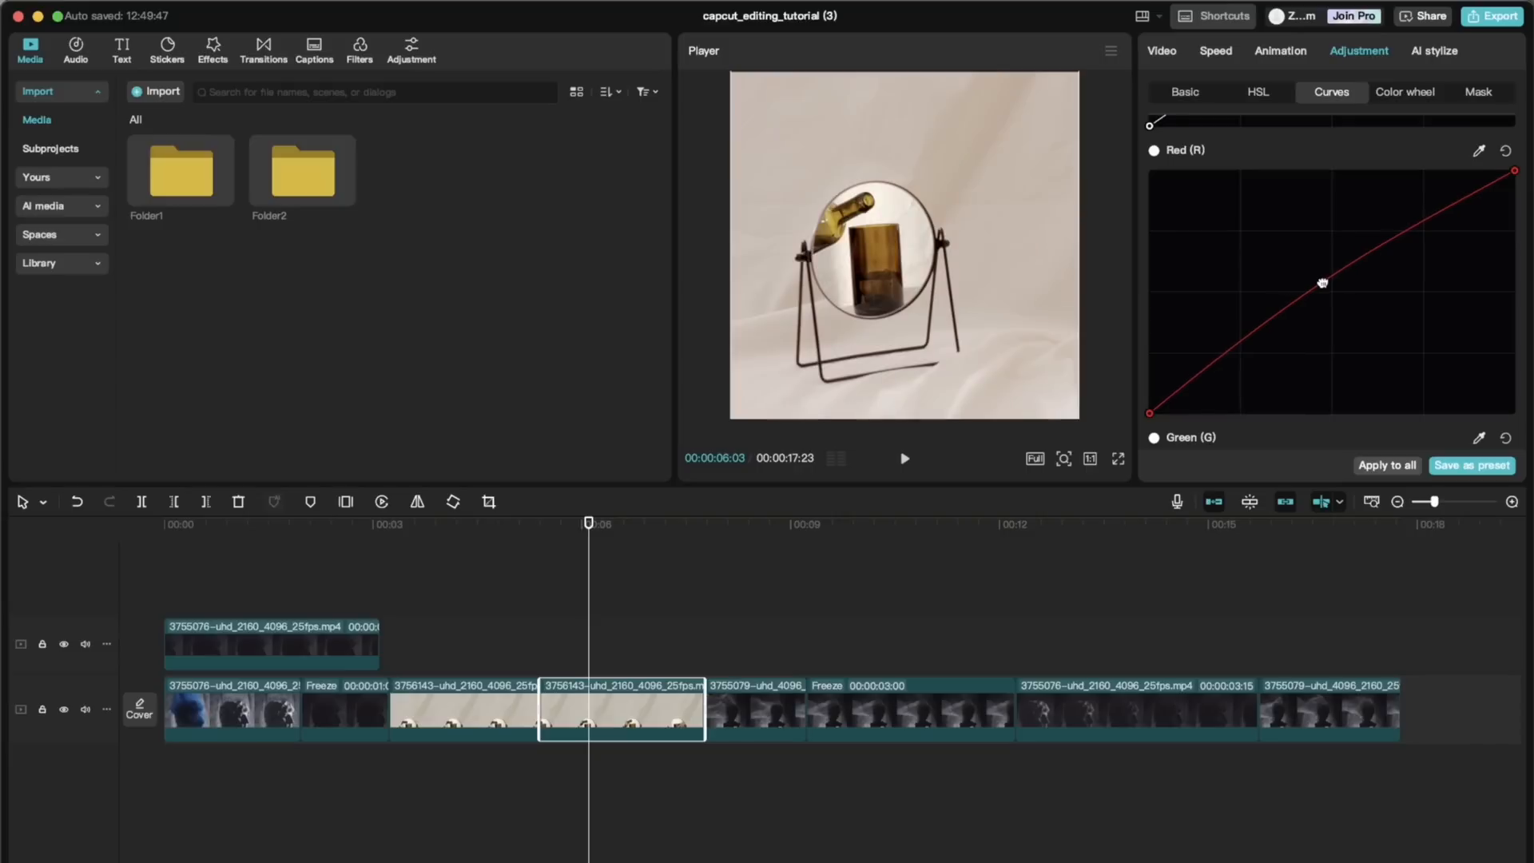
Add a control point in the highlights of the second mirror clip's Blue curve and return to the Luma curve
scroll(1338, 352, "down", 6)
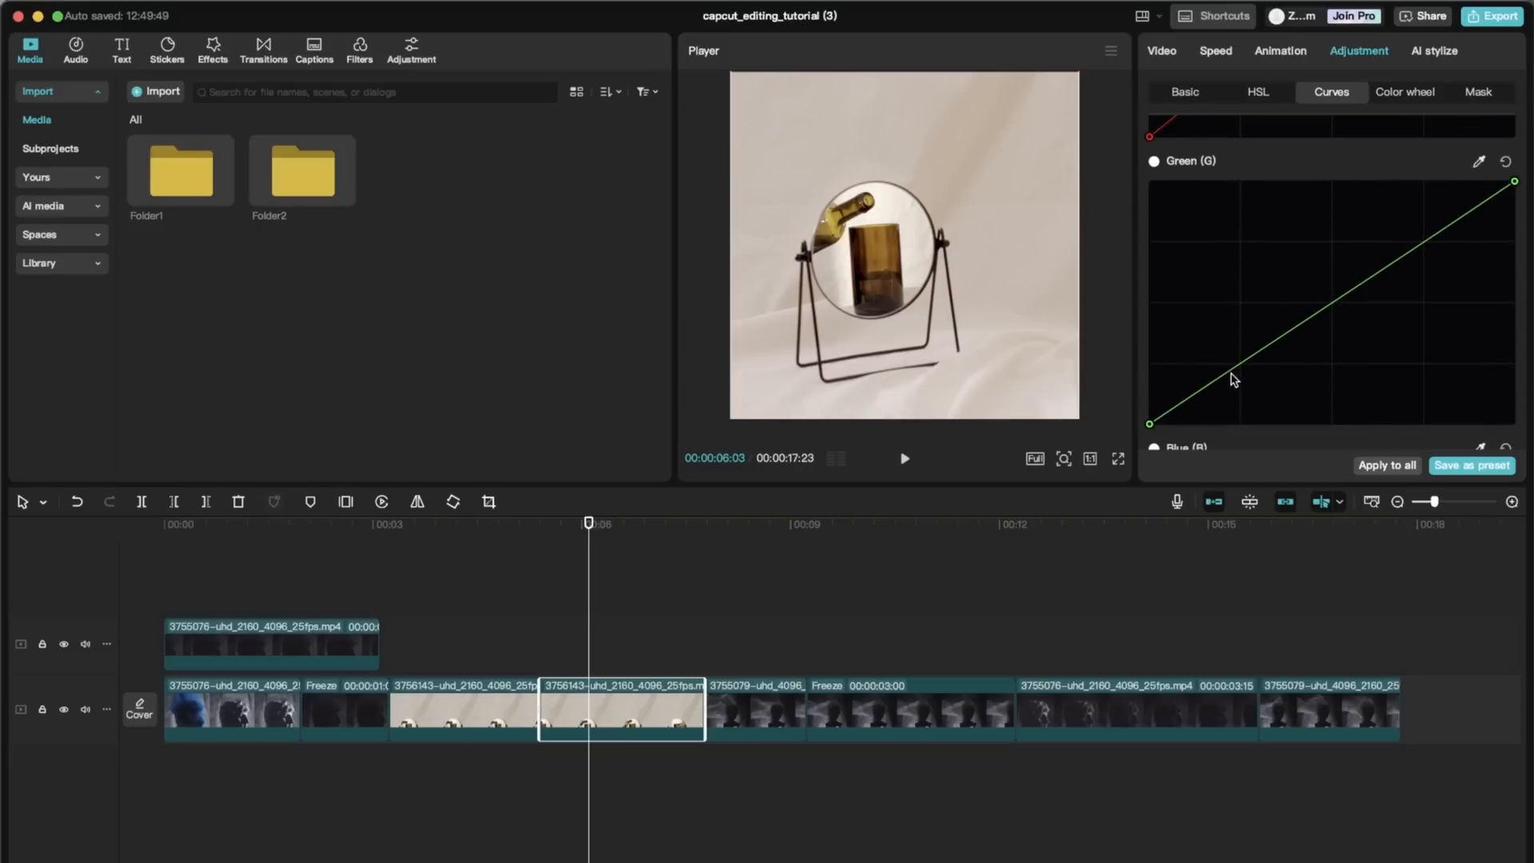
scroll(1234, 375, "down", 7)
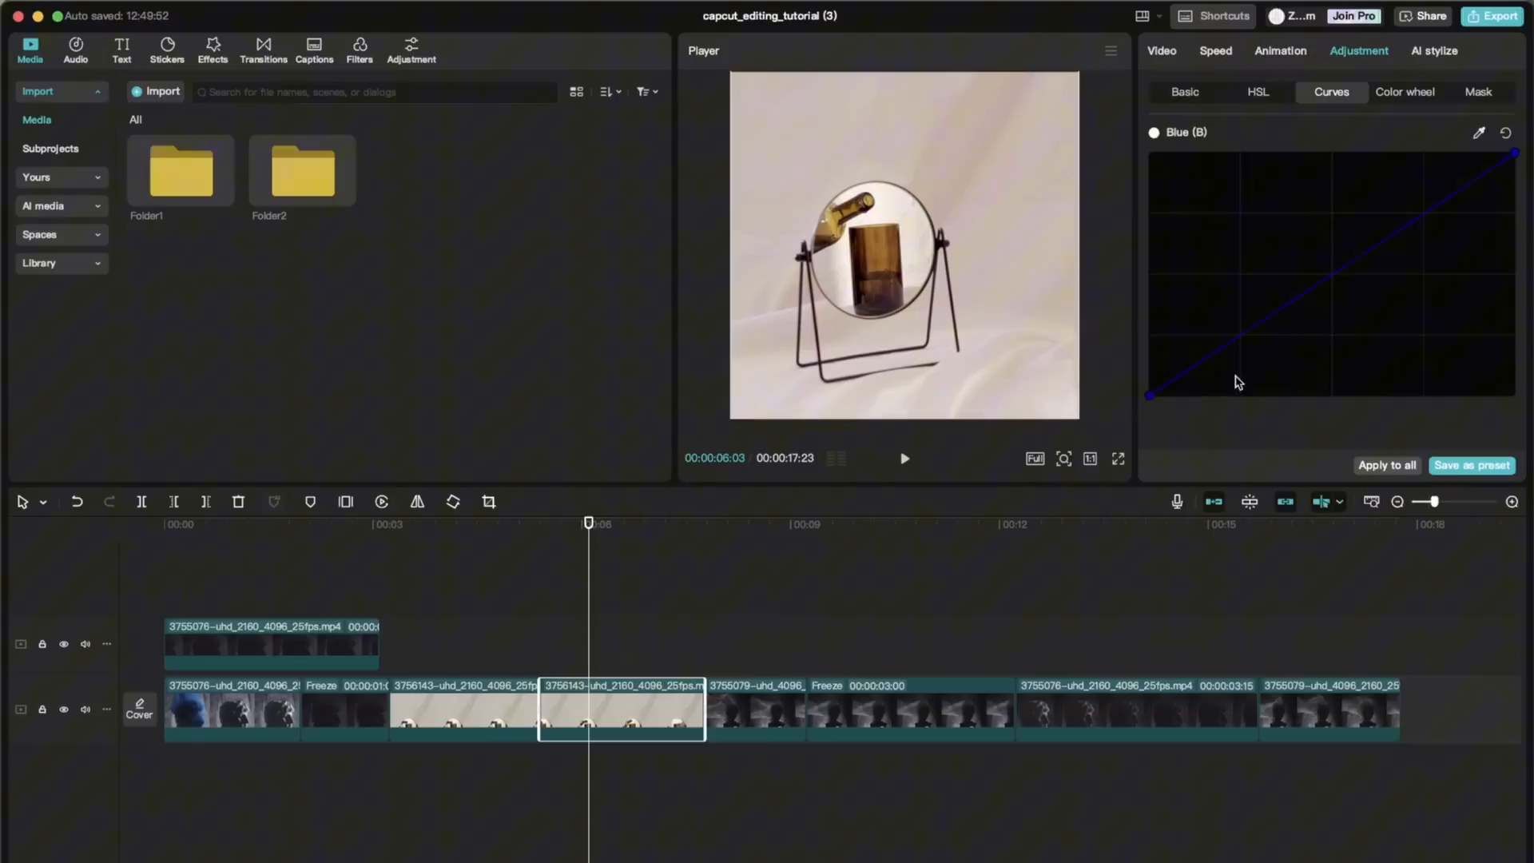
left_click(1439, 213)
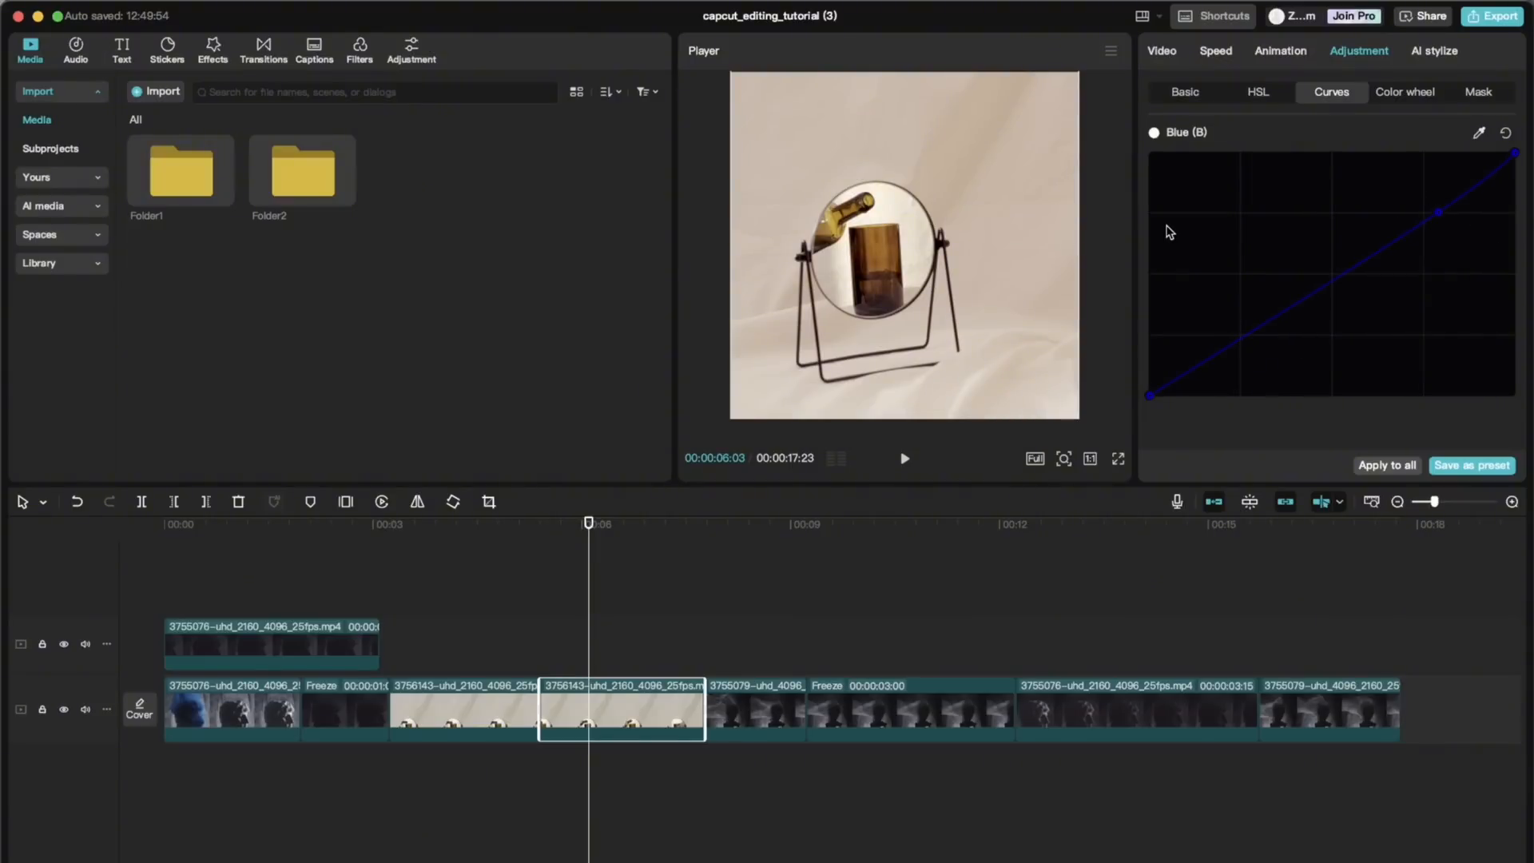
scroll(1318, 250, "up", 10)
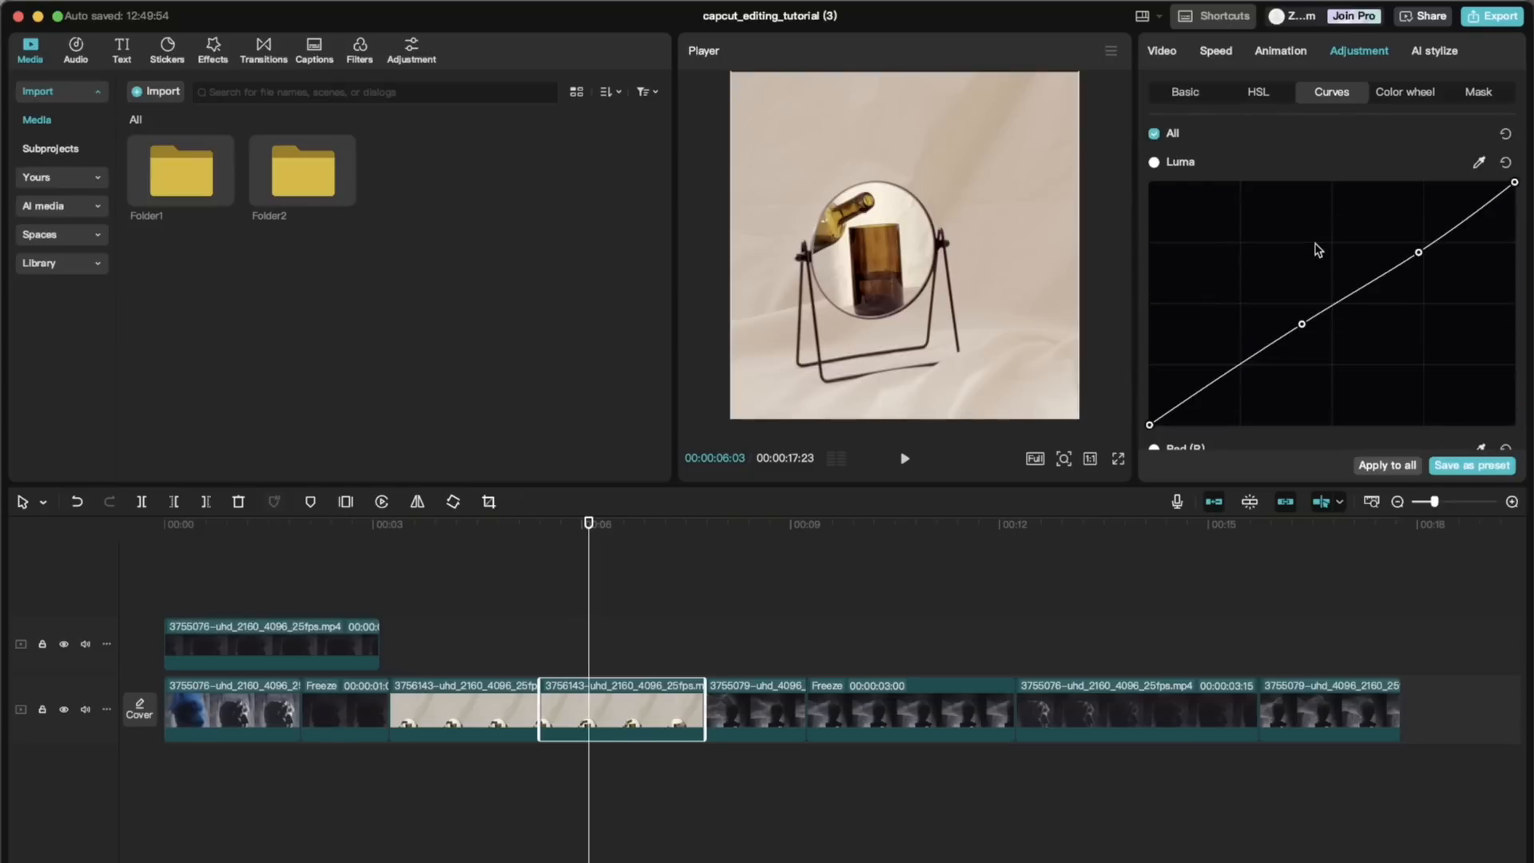
Shift the Shadows color wheel of the second mirror clip to red 0.01, green -0.01 and blue 0.02
left_click(1413, 94)
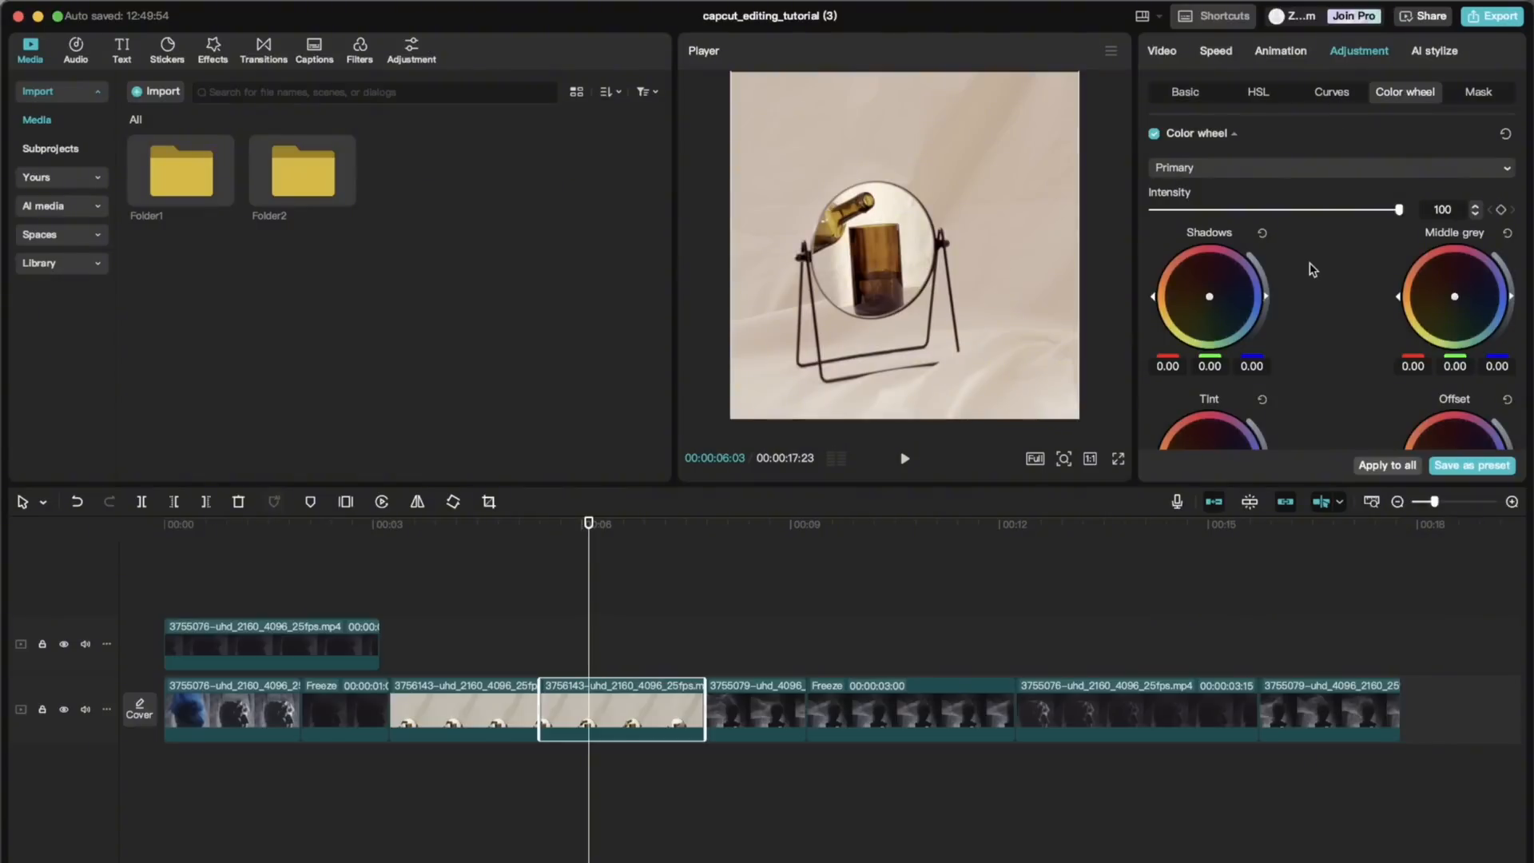
scroll(1313, 269, "down", 2)
scroll(1313, 269, "down", 1)
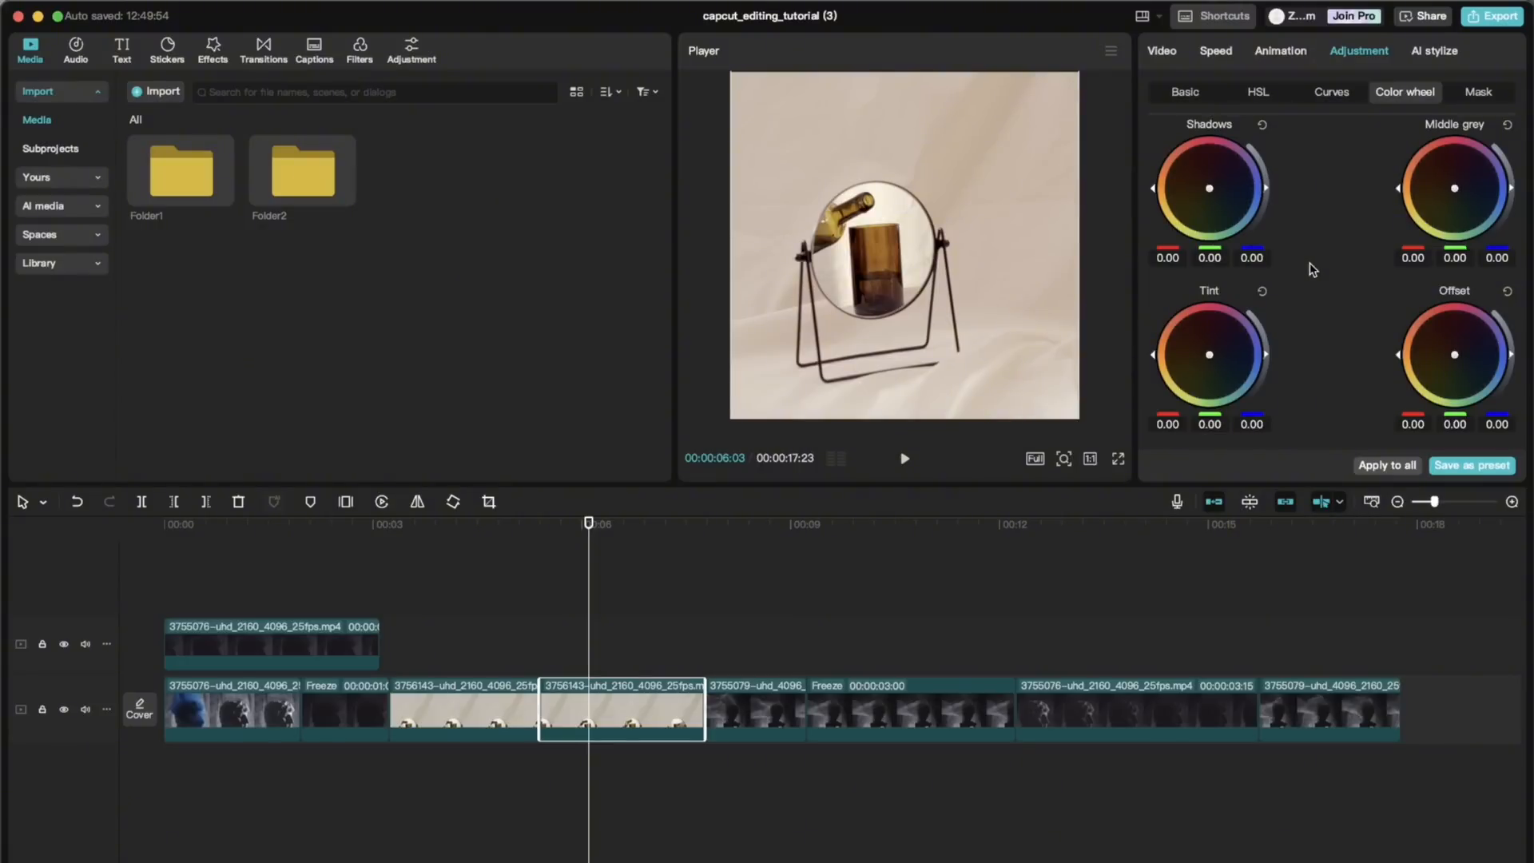
mouse_move(1210, 189)
left_mouse_down()
mouse_move(1210, 173)
mouse_move(1210, 187)
left_mouse_up()
scroll(1308, 277, "up", 3)
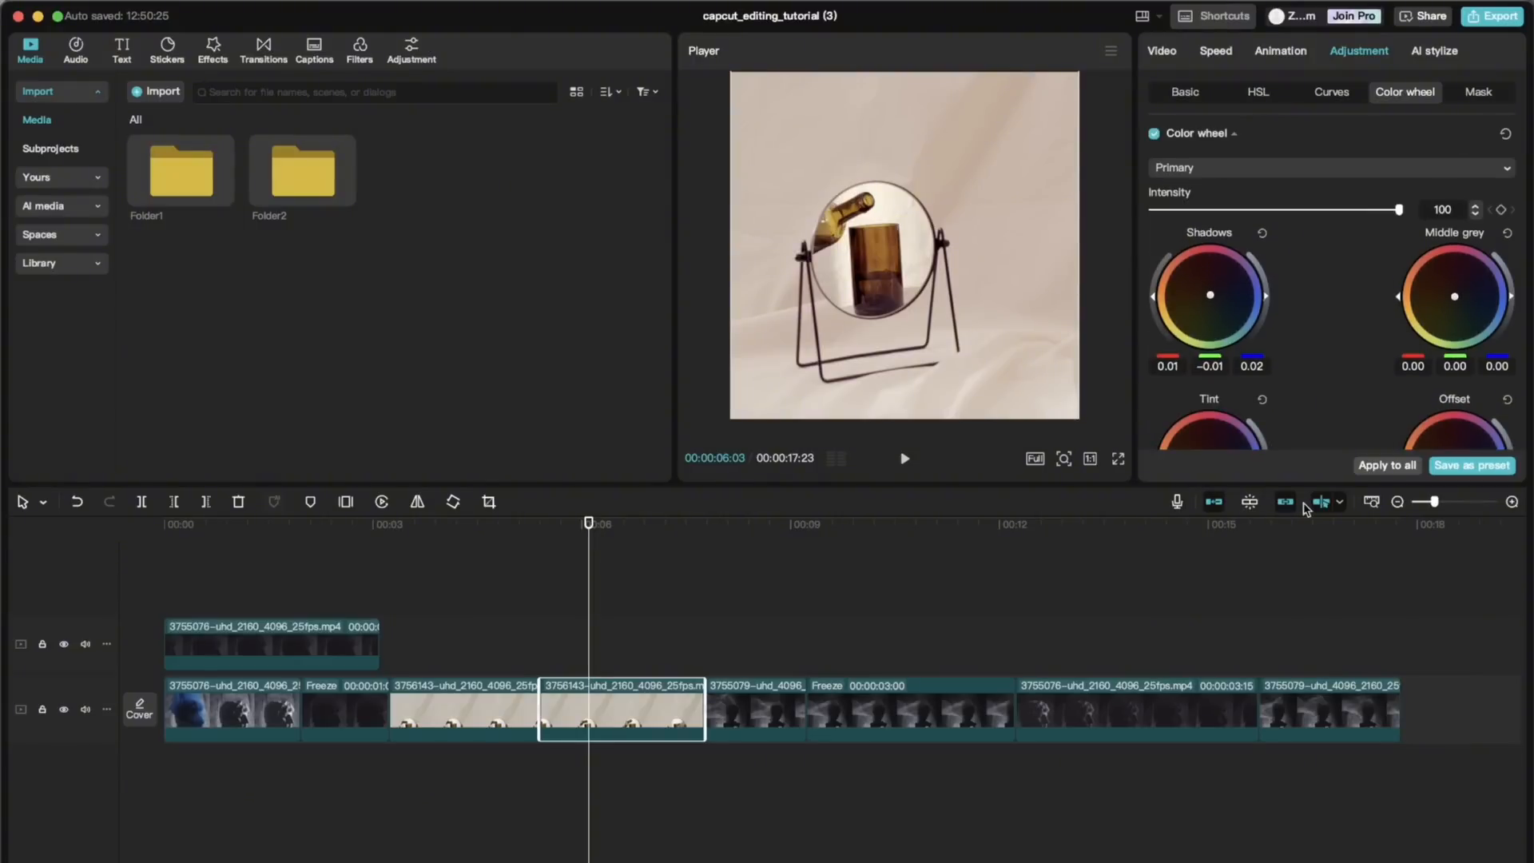
Try moving the overlay clip and the last main-track clip on the timeline, leaving both in their original places
left_click(475, 623)
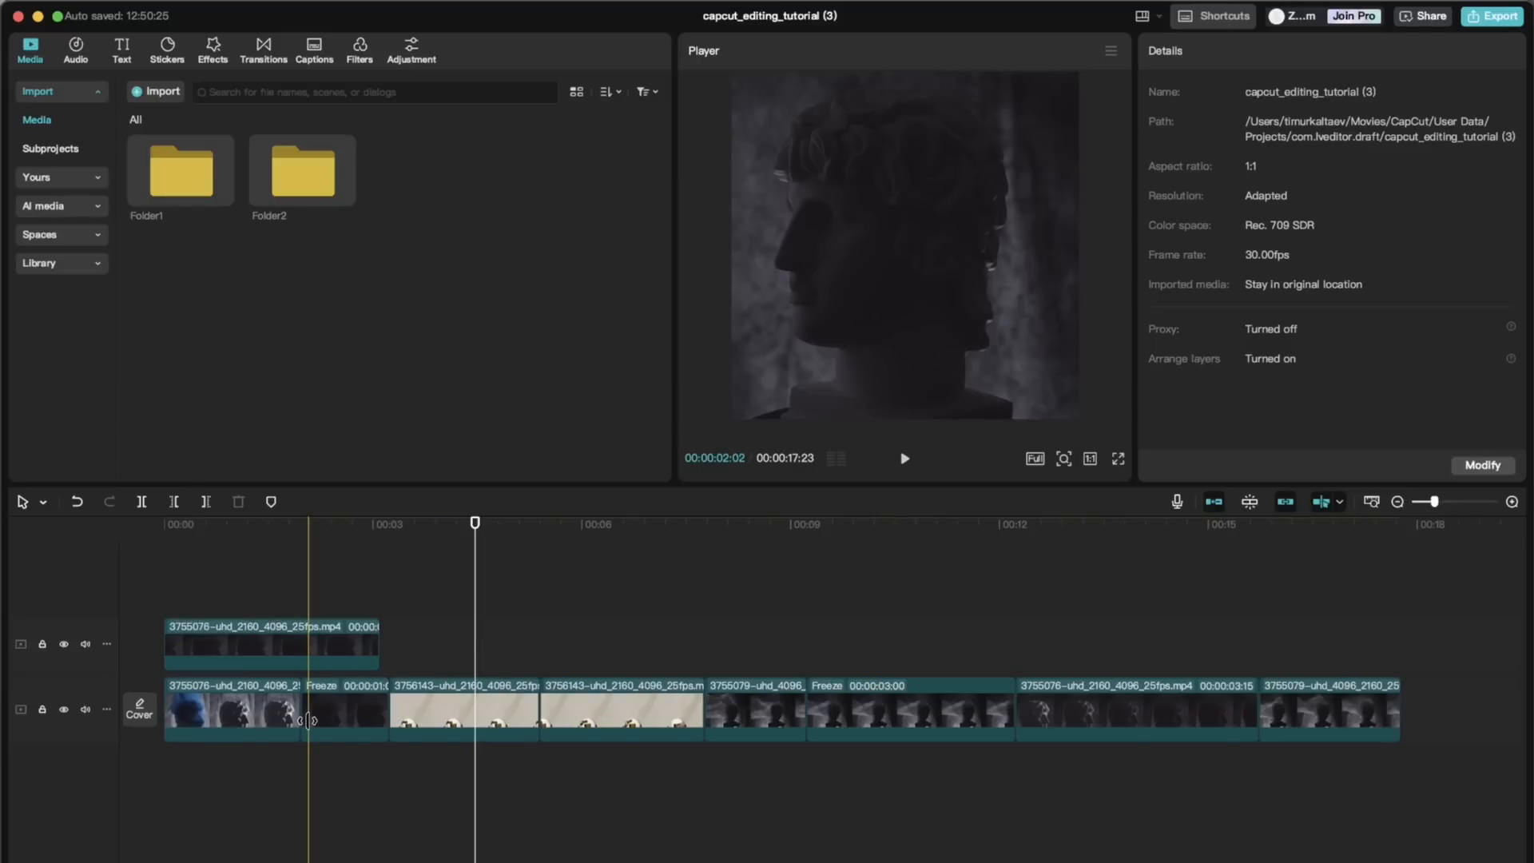
mouse_move(292, 628)
left_mouse_down()
mouse_move(309, 621)
mouse_move(294, 633)
left_mouse_up()
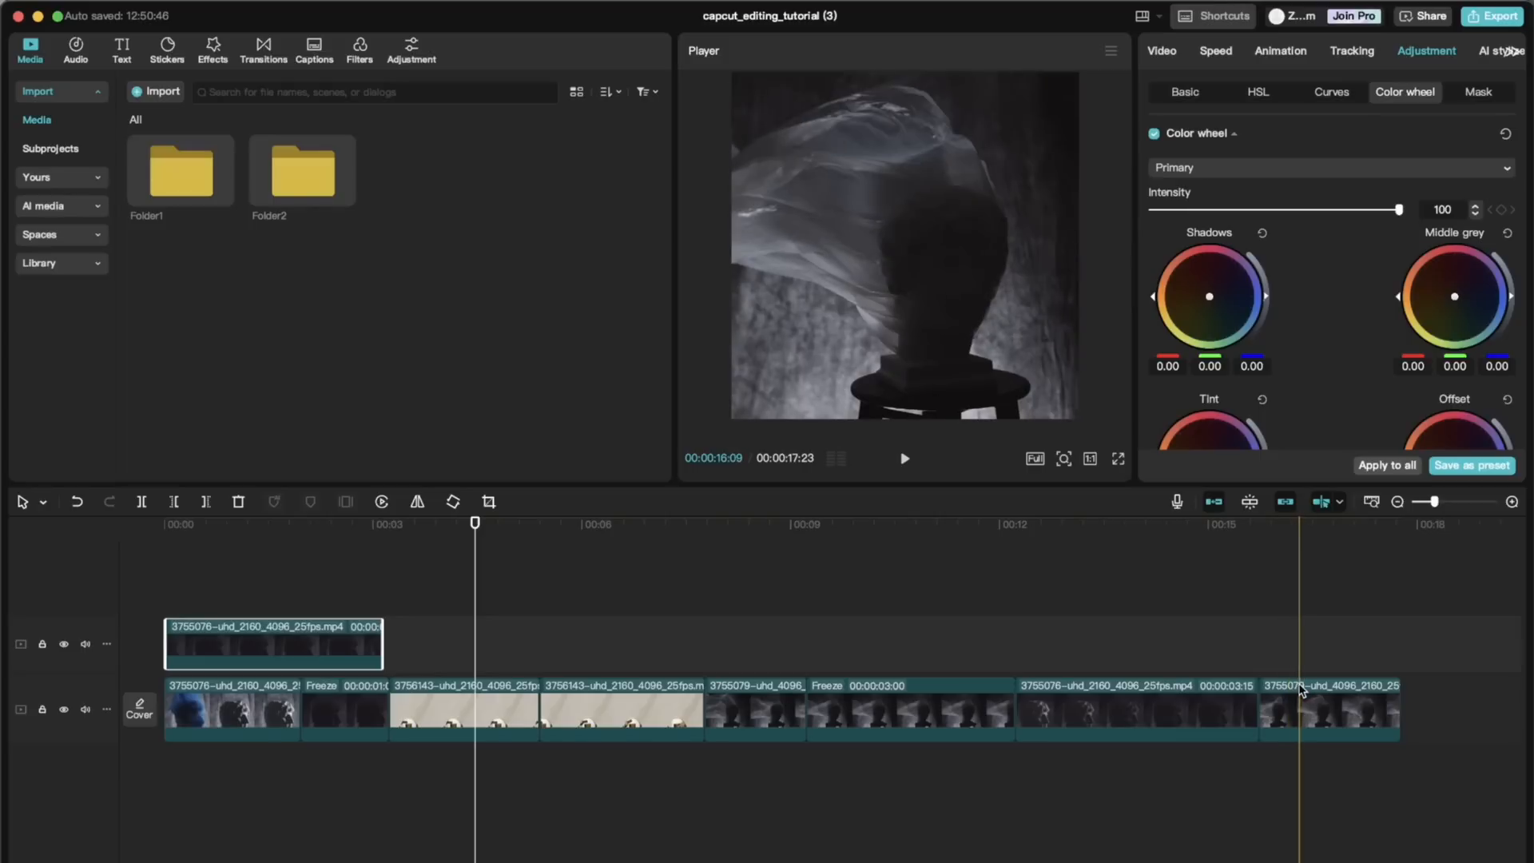
left_click_drag(1303, 689, 727, 831)
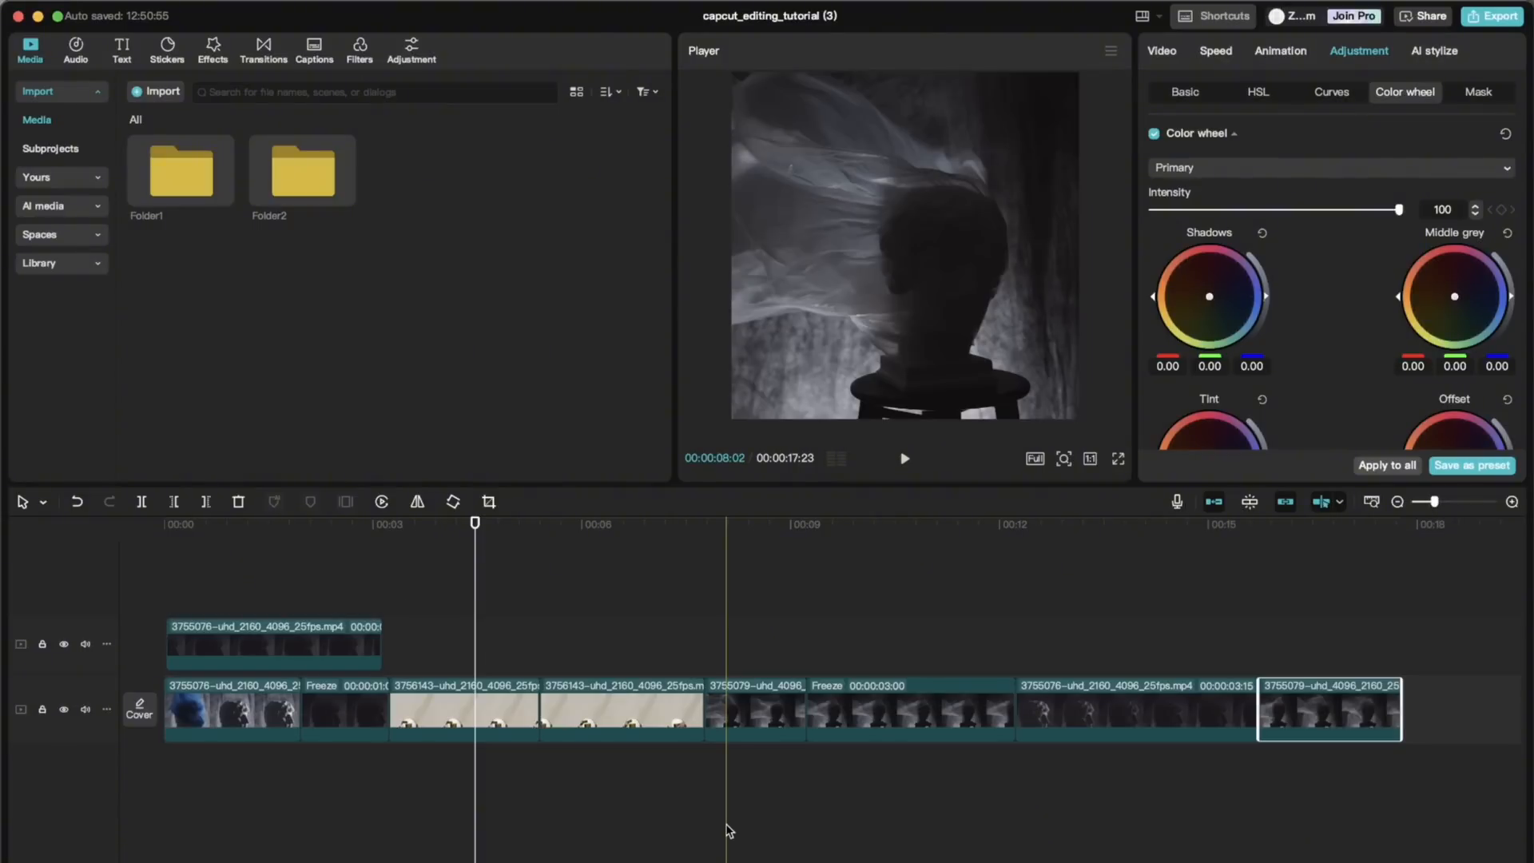
Align the overlay clip with the start of the timeline and trim its end to about 2.5 seconds
left_click_drag(242, 635, 171, 630)
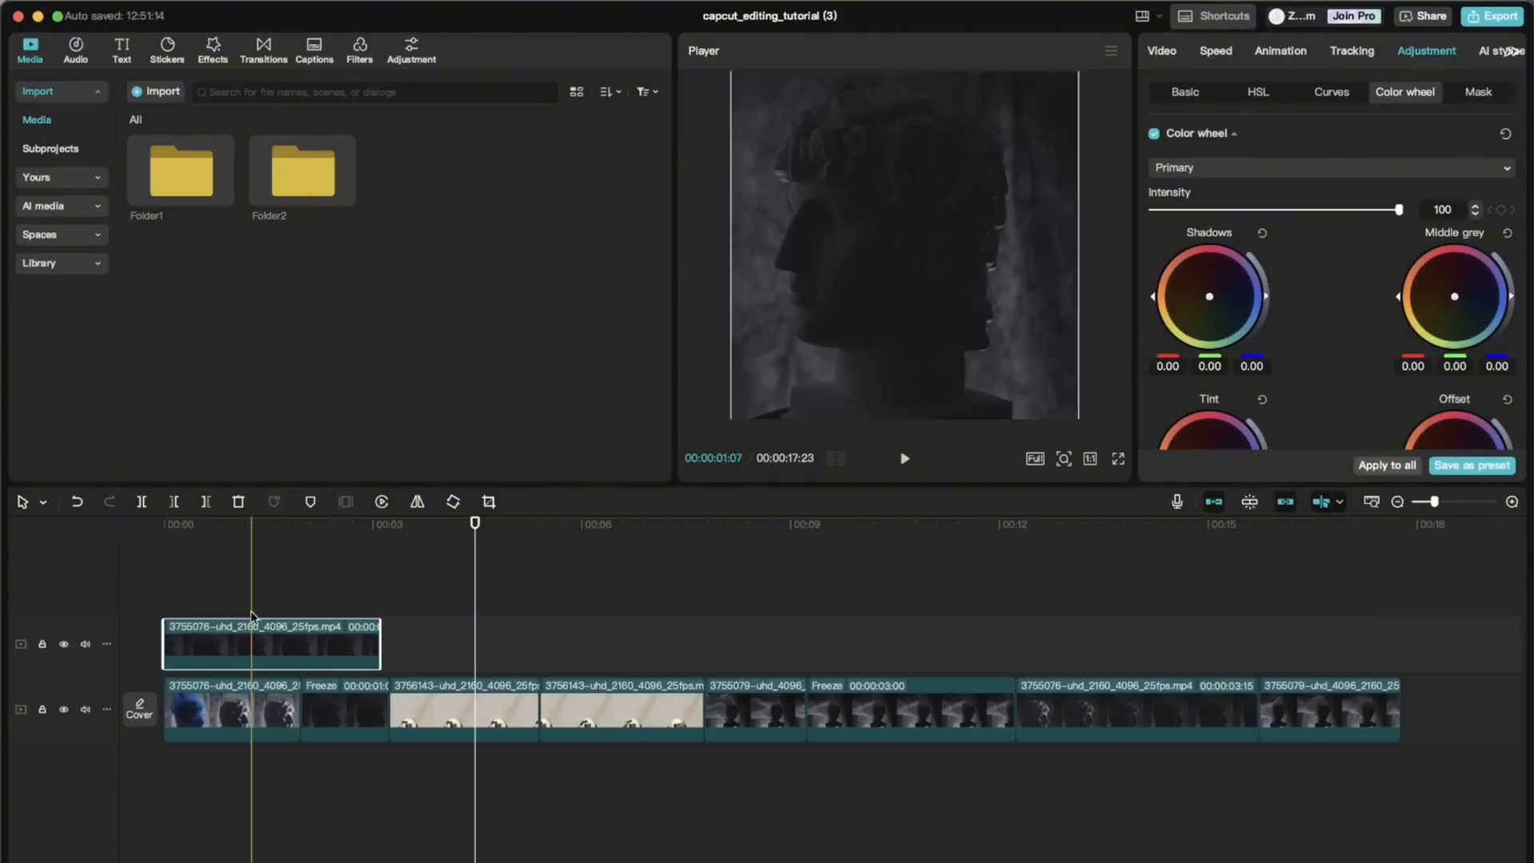
left_click_drag(380, 636, 343, 637)
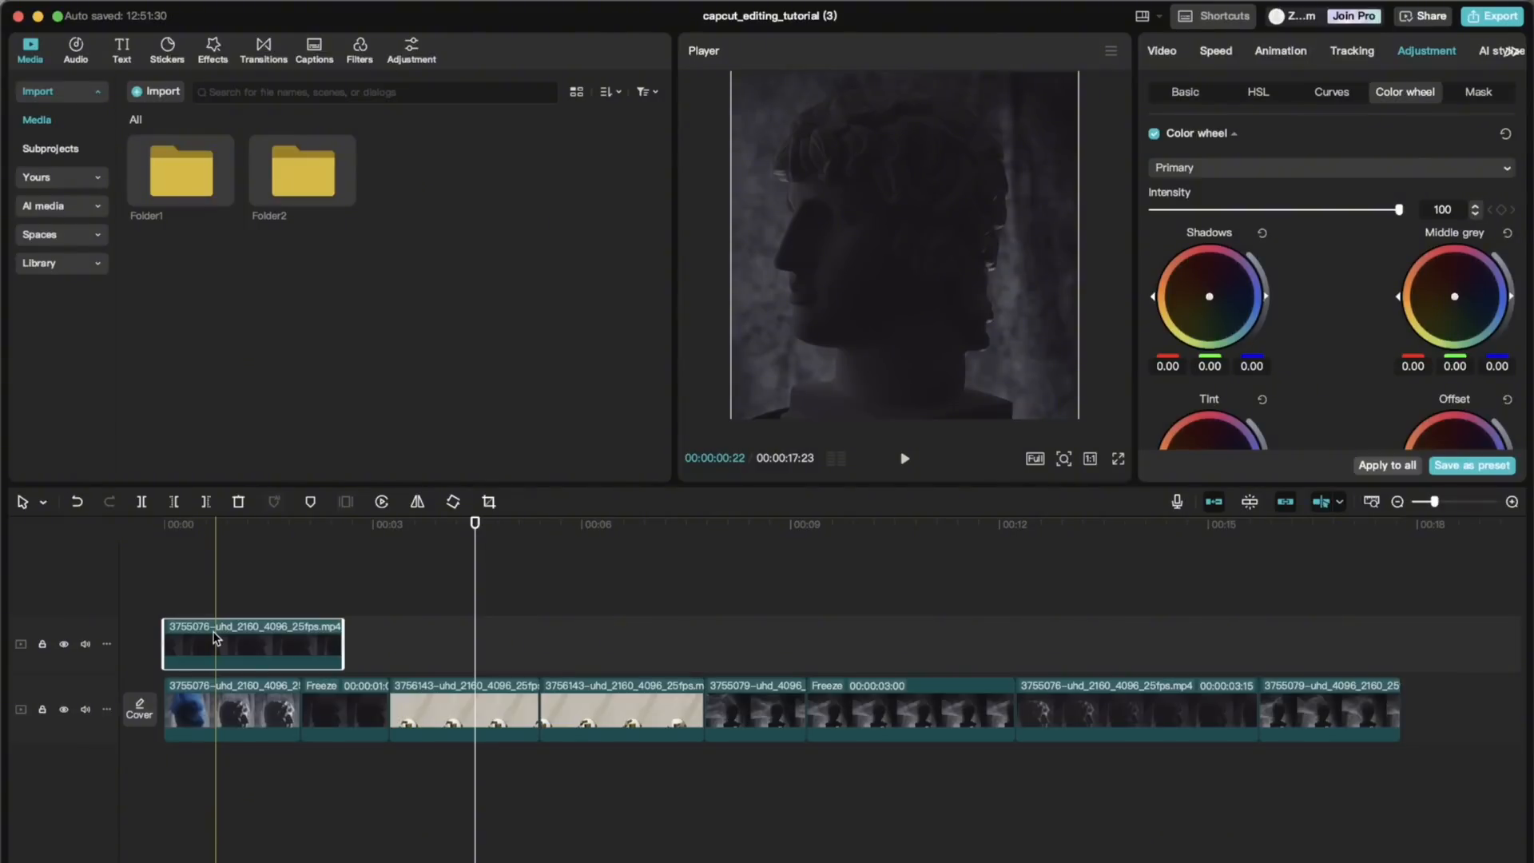
Mute the main video track and place the playhead at 00:00:01:07
left_click(85, 710)
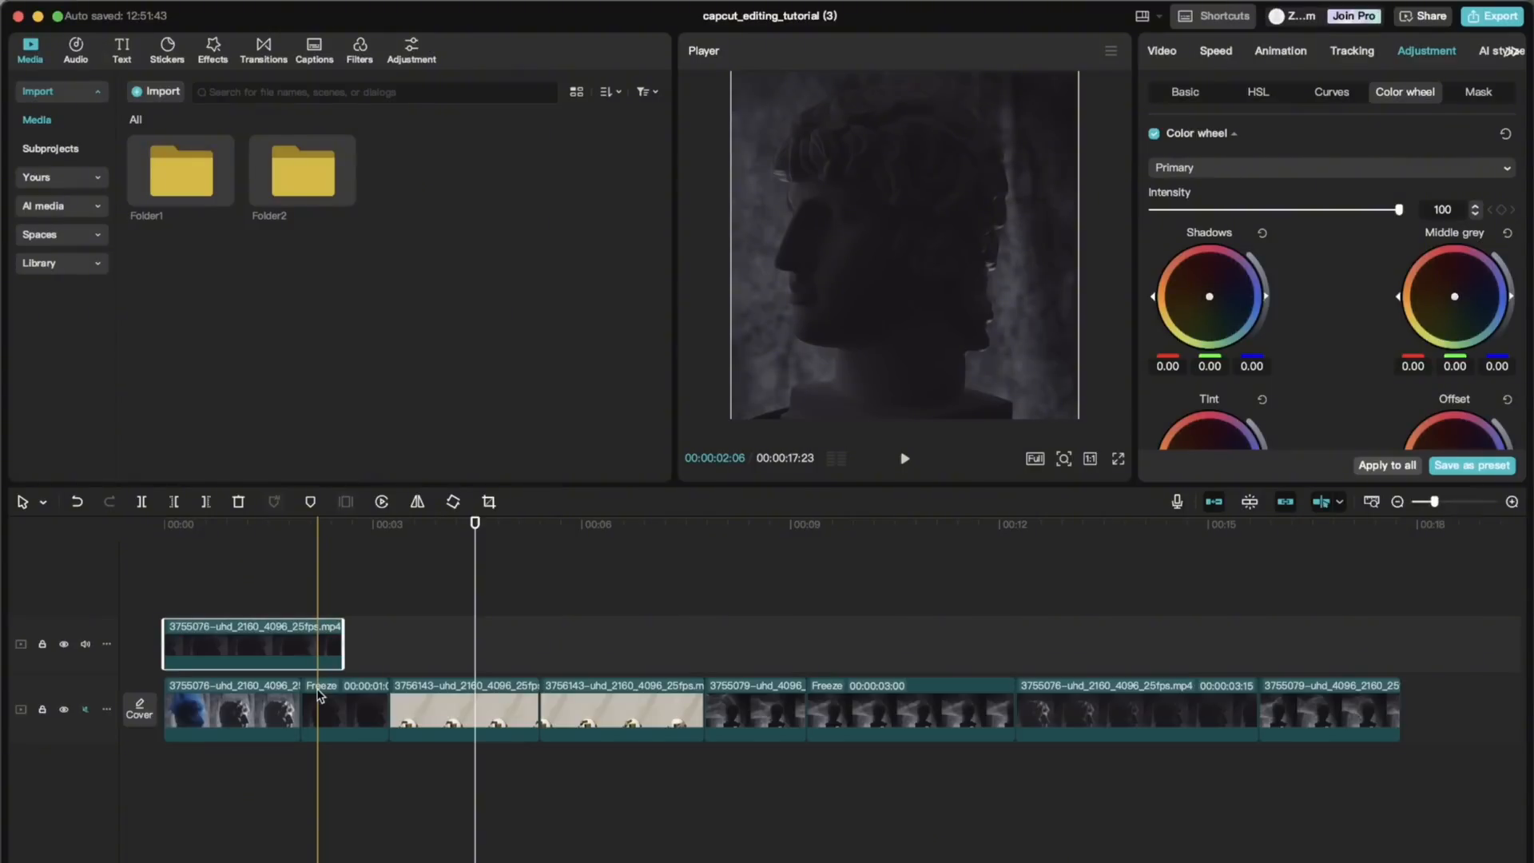
left_click(249, 607)
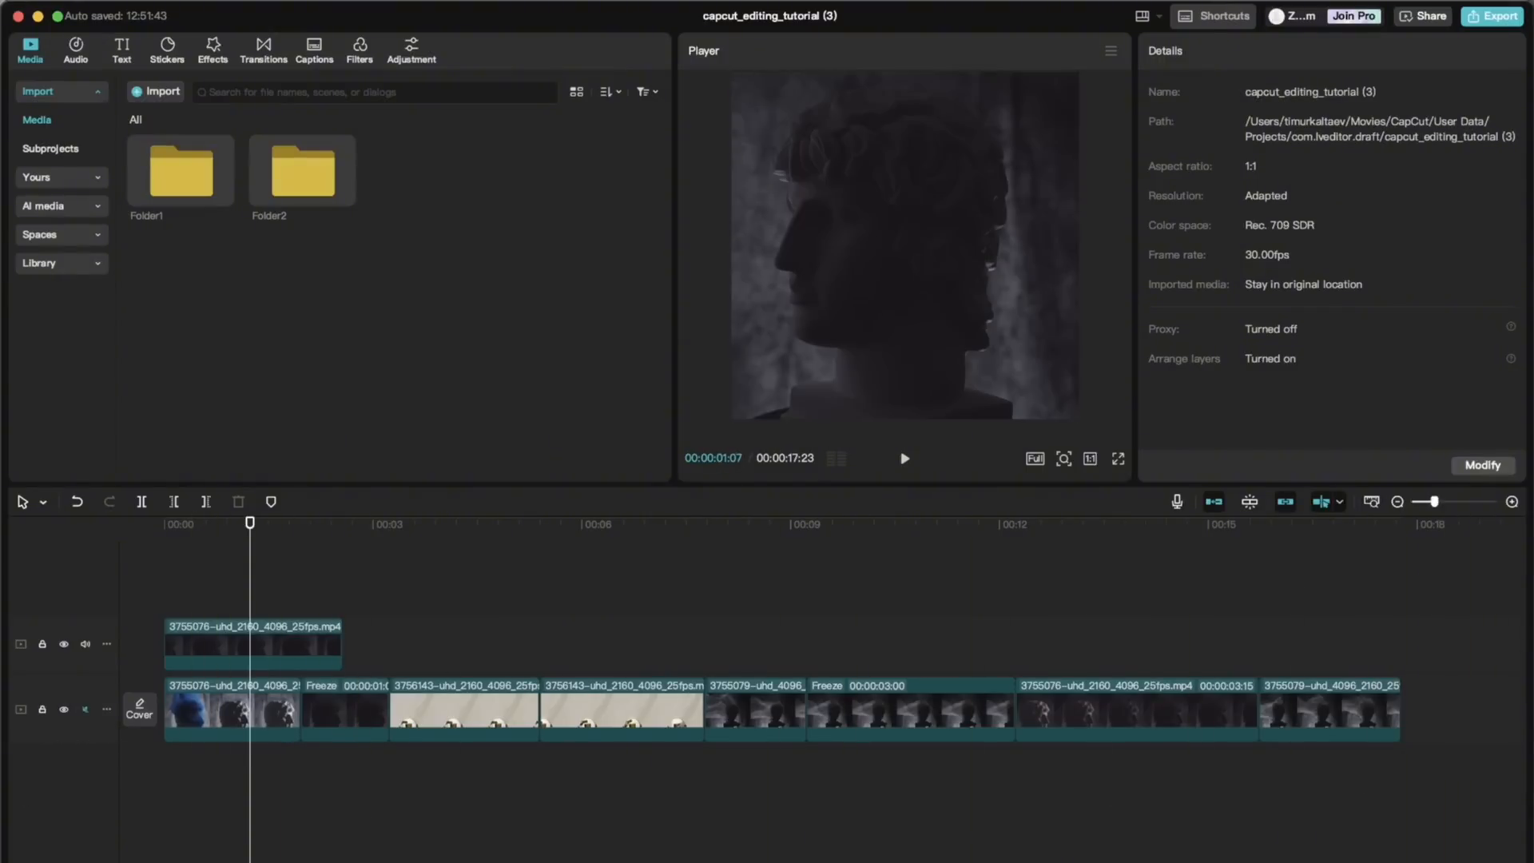
Try muting and hiding the overlay track, turning its sound and visibility back on each time
left_click(85, 644)
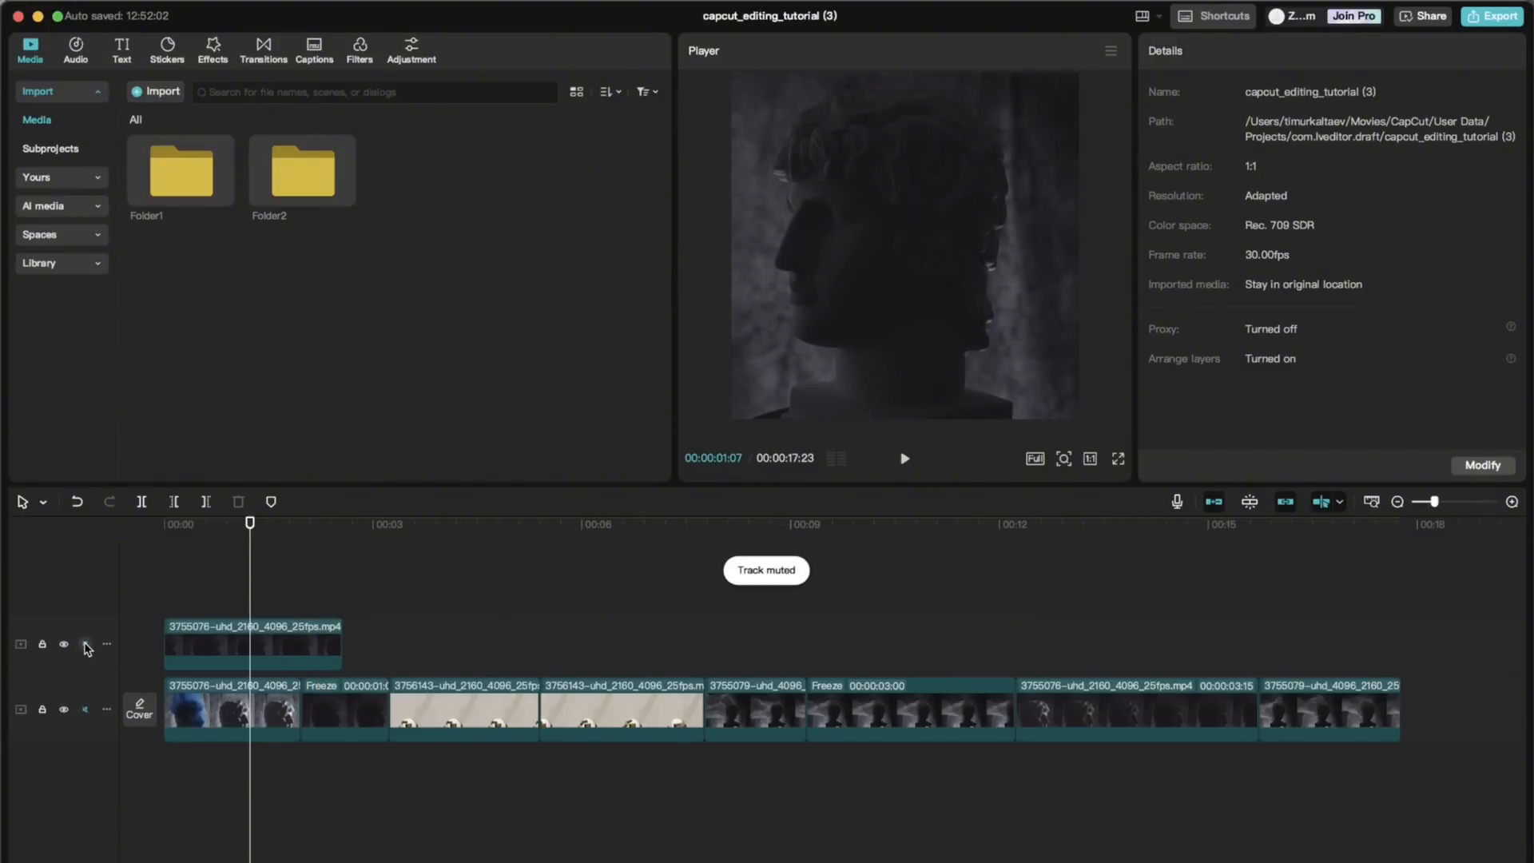
left_click(85, 644)
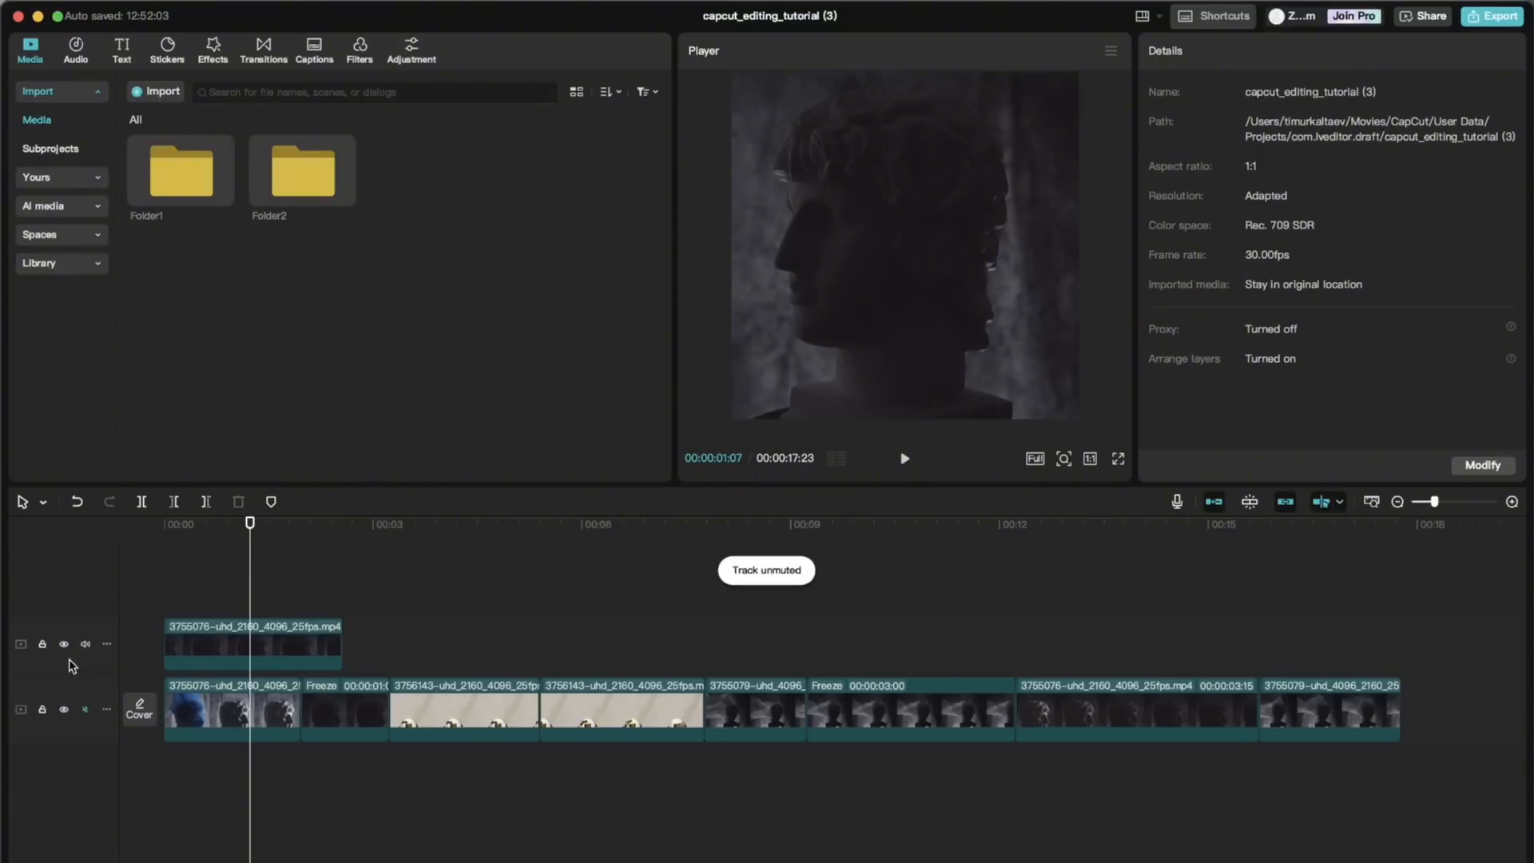
left_click(220, 596)
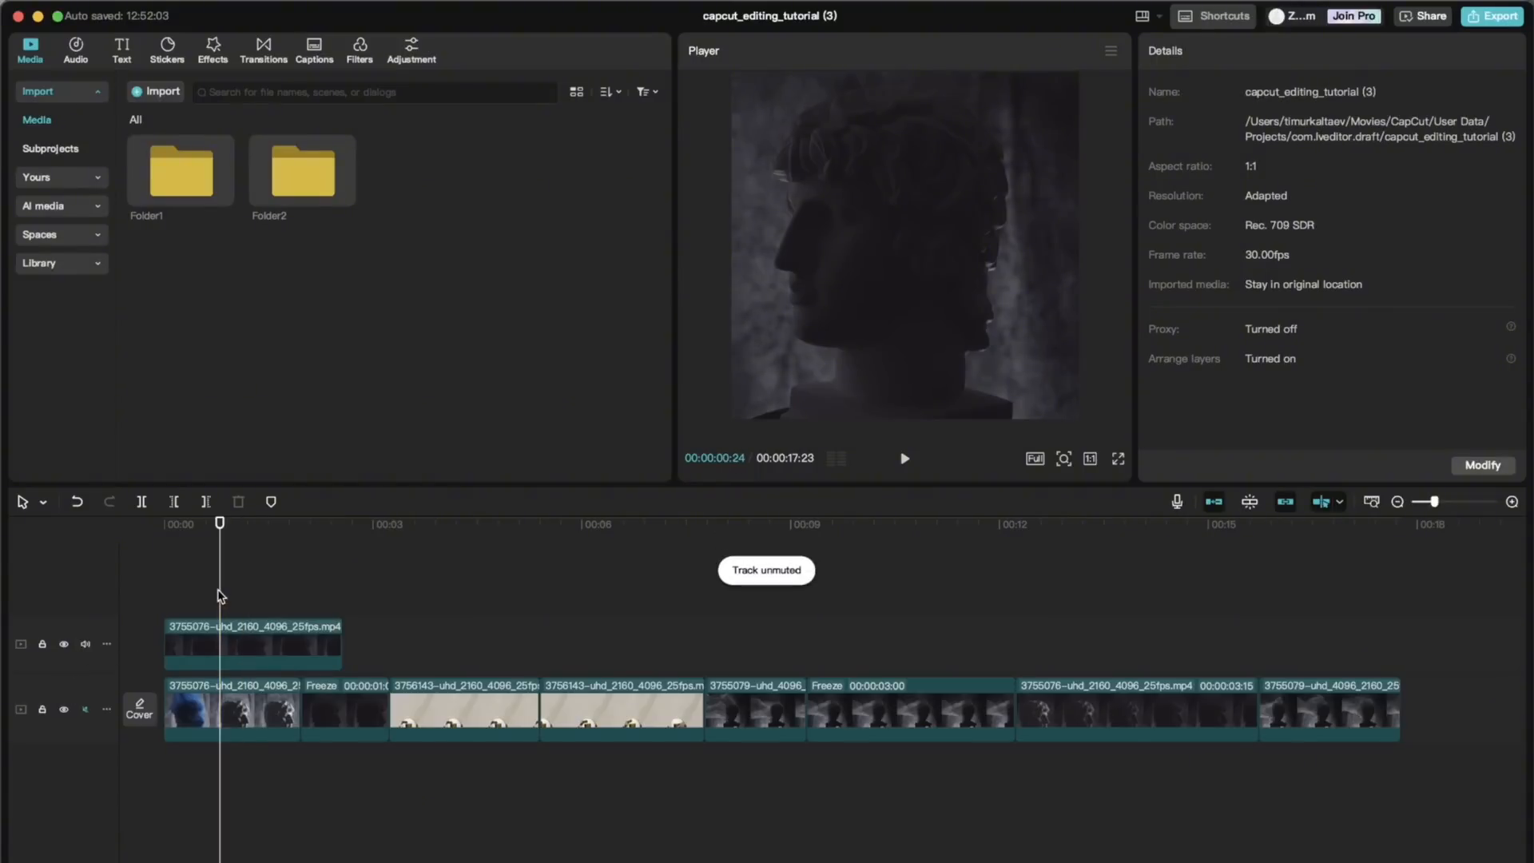
left_click(64, 644)
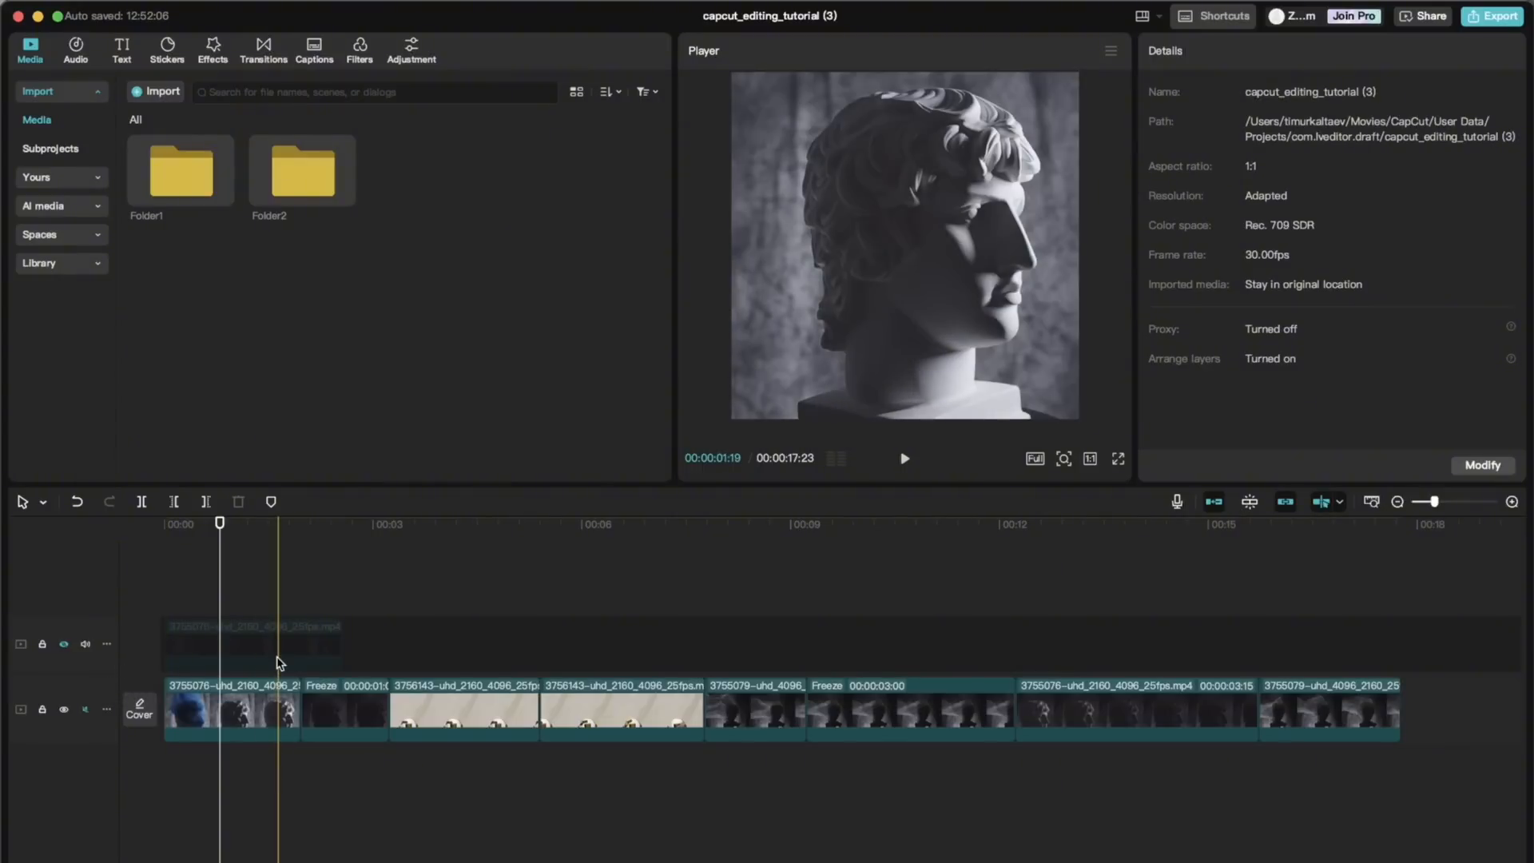
left_click(63, 645)
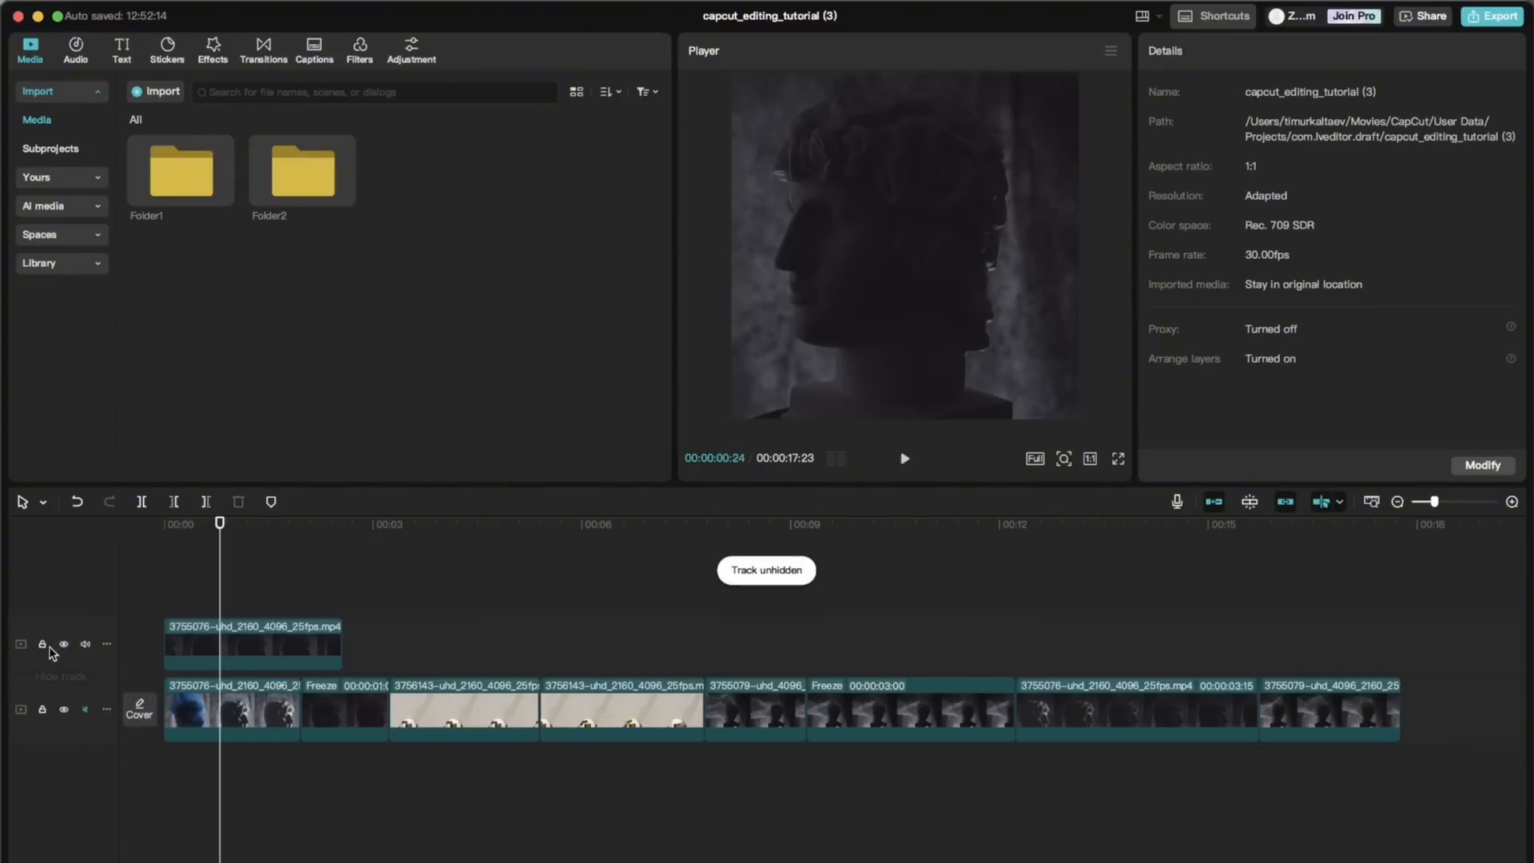
Try locking the overlay track and unlock it again
left_click(43, 644)
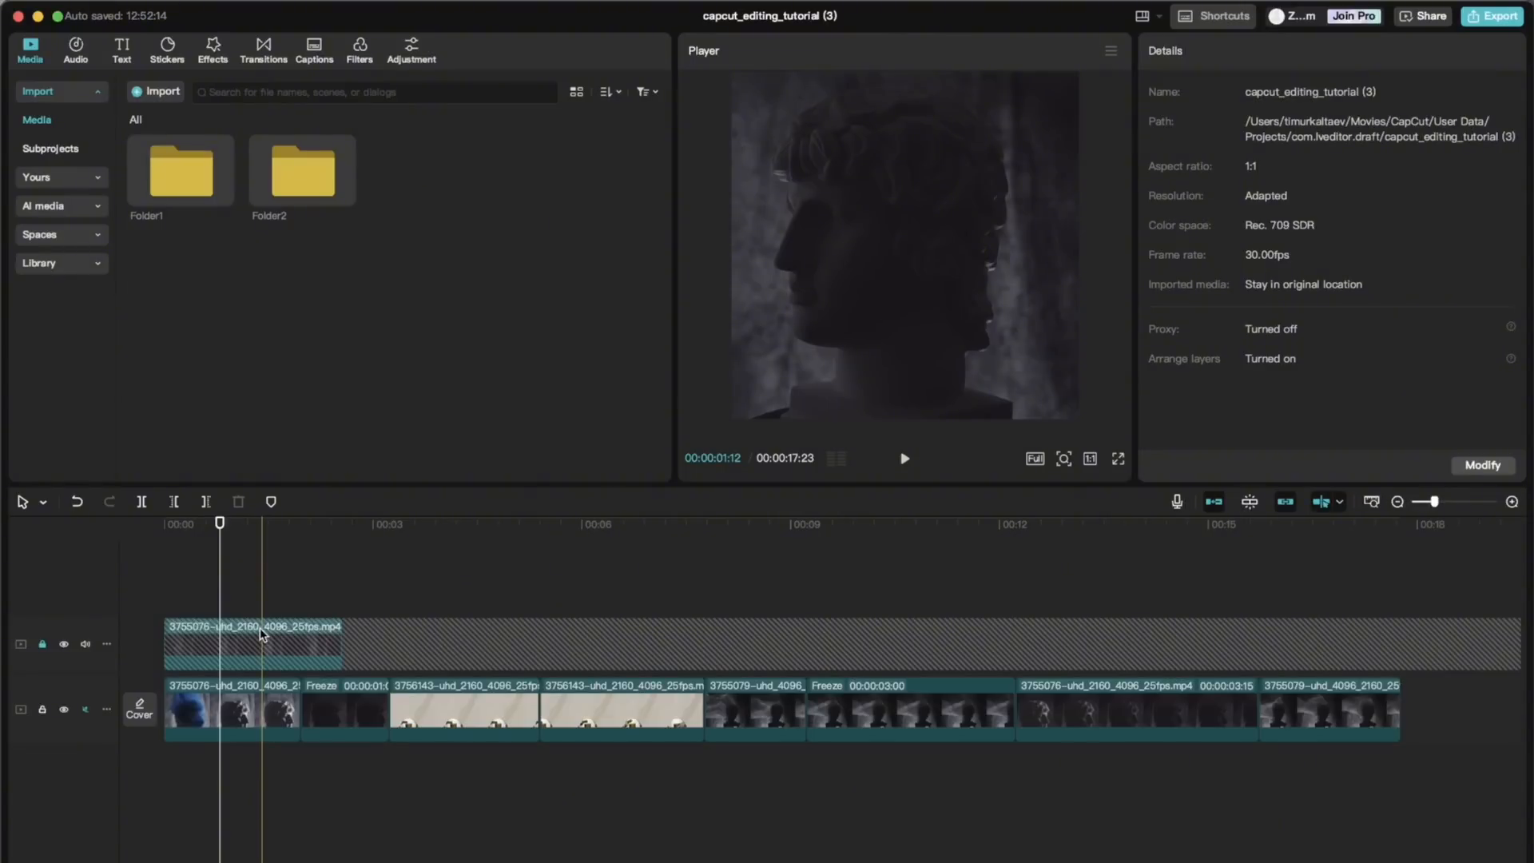
left_click(42, 644)
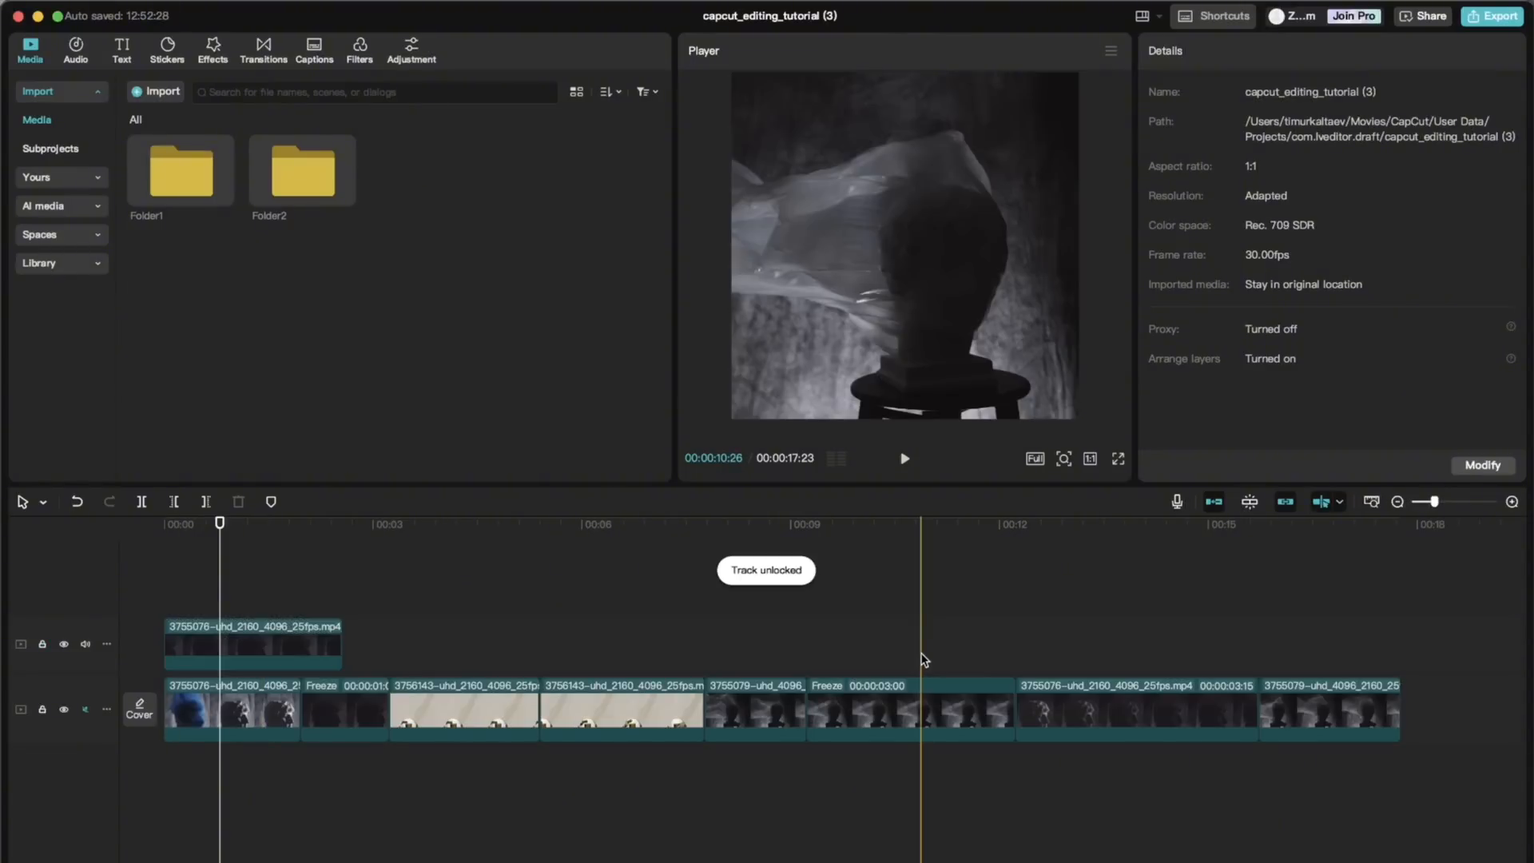
Place the playhead at 00:00:07:24 in the 3755079-uhd_4096_2160_25fps.mp4 clip before the long freeze and extend its end to a 00:00:03:22 duration
left_click(604, 599)
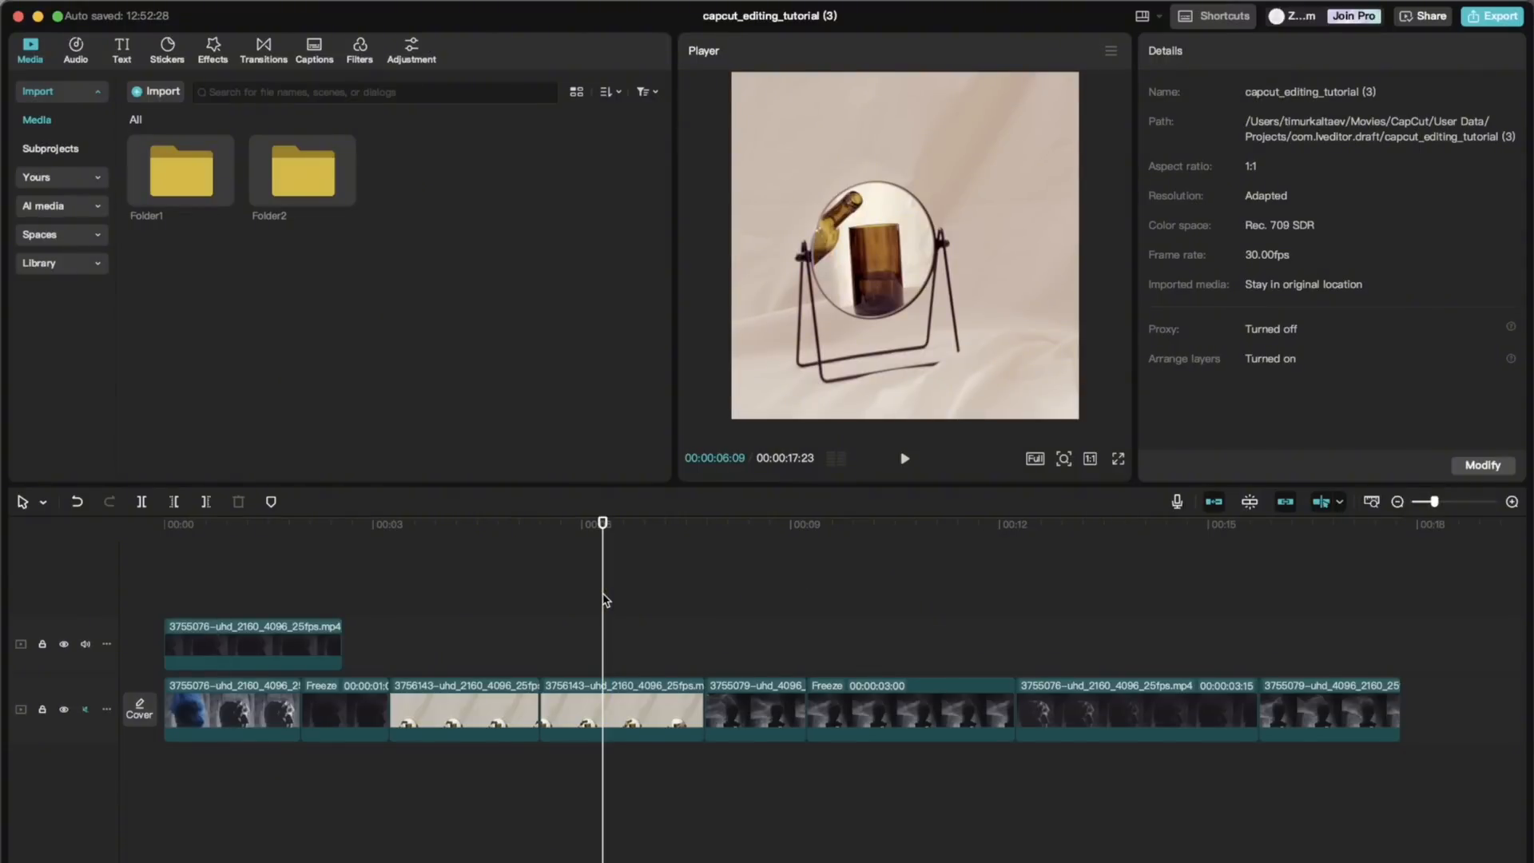
left_click(718, 583)
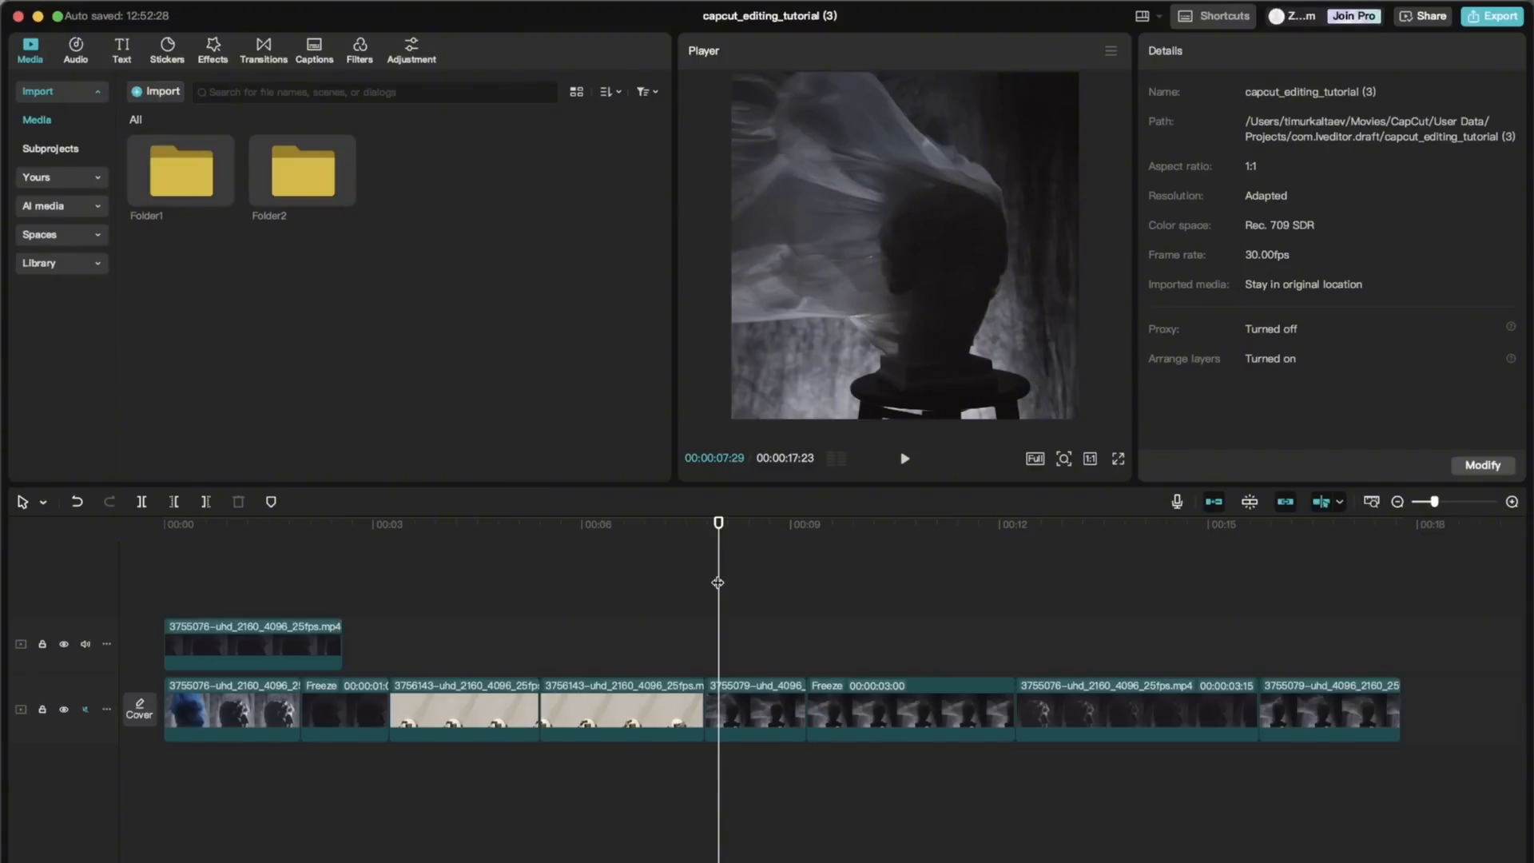
left_click(720, 699)
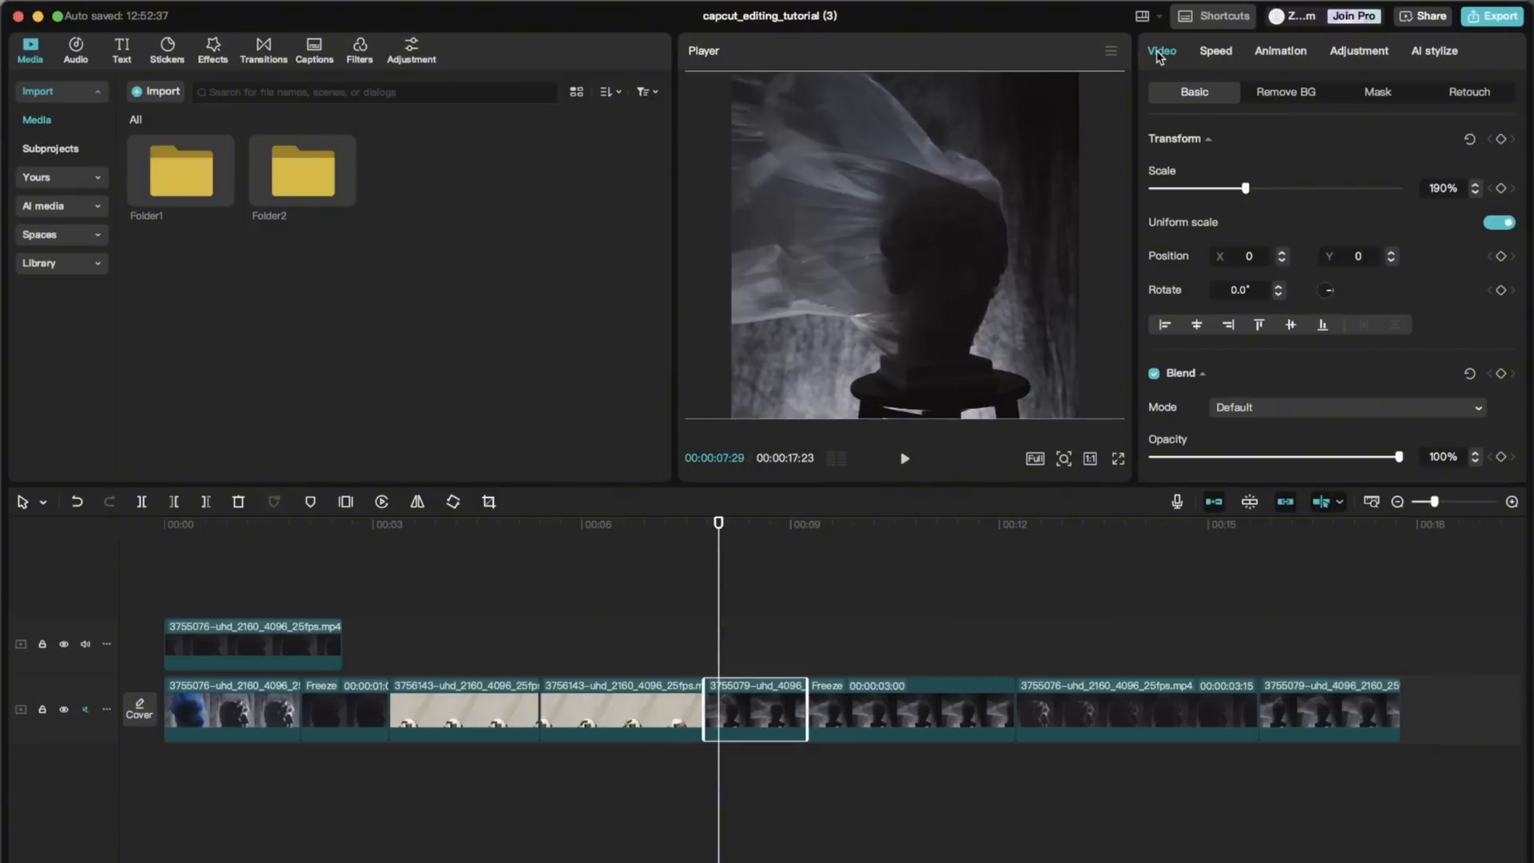
left_click(711, 656)
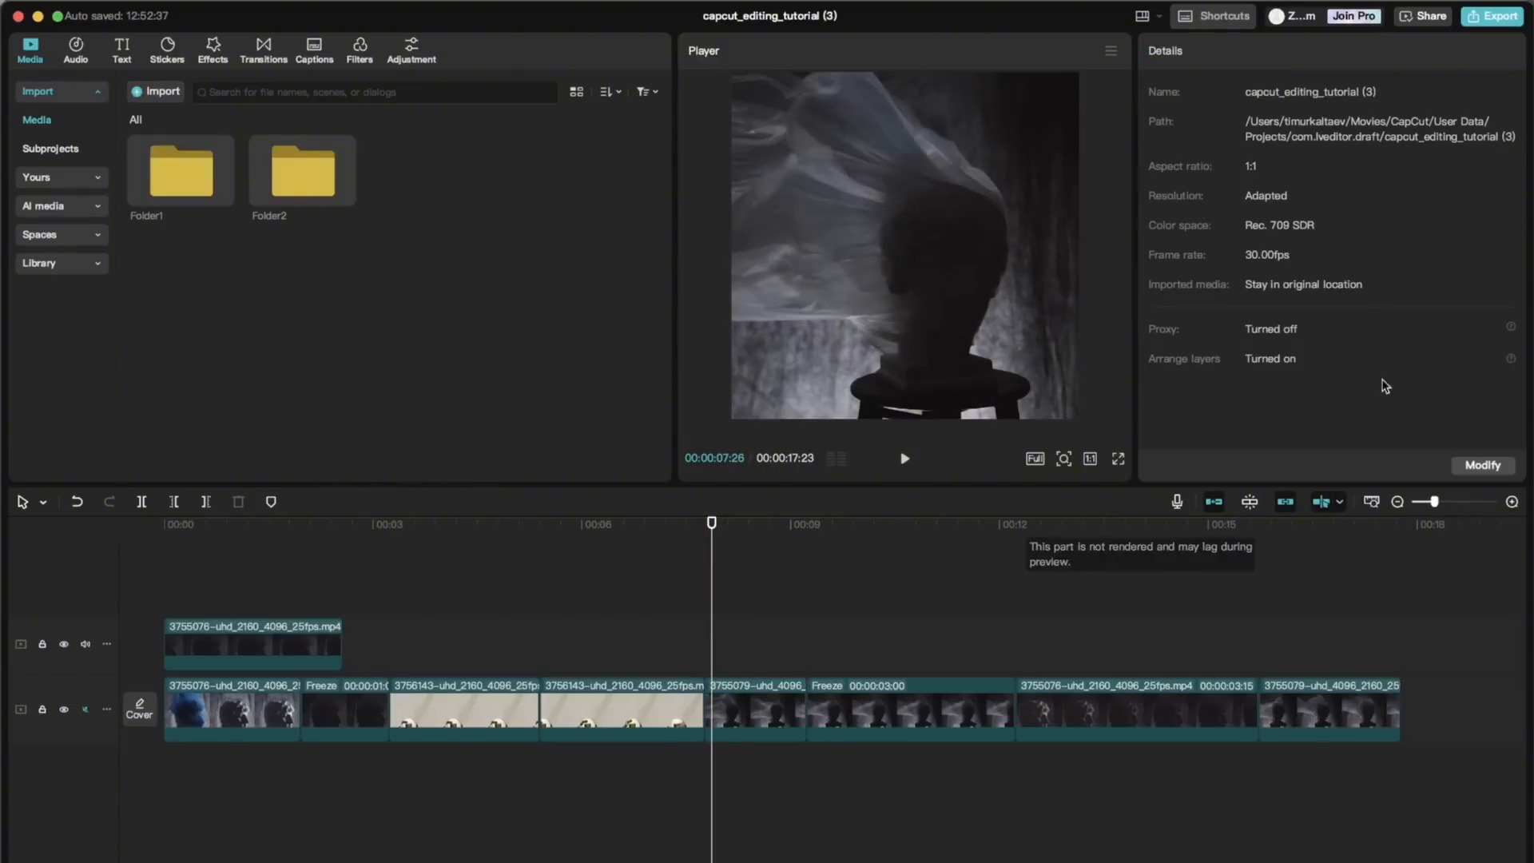
left_click(714, 717)
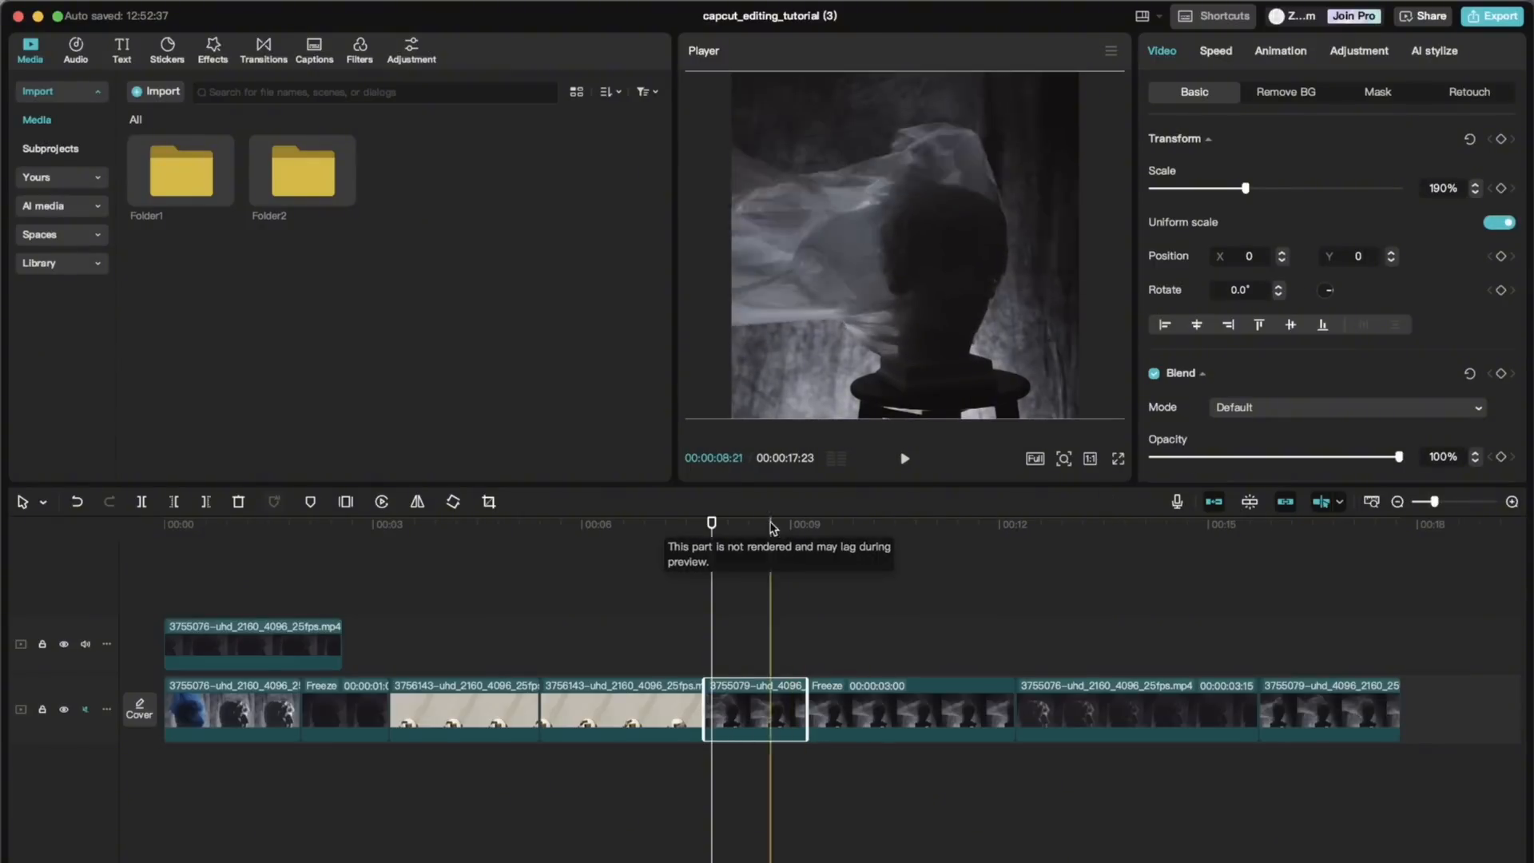
left_click_drag(713, 525, 707, 555)
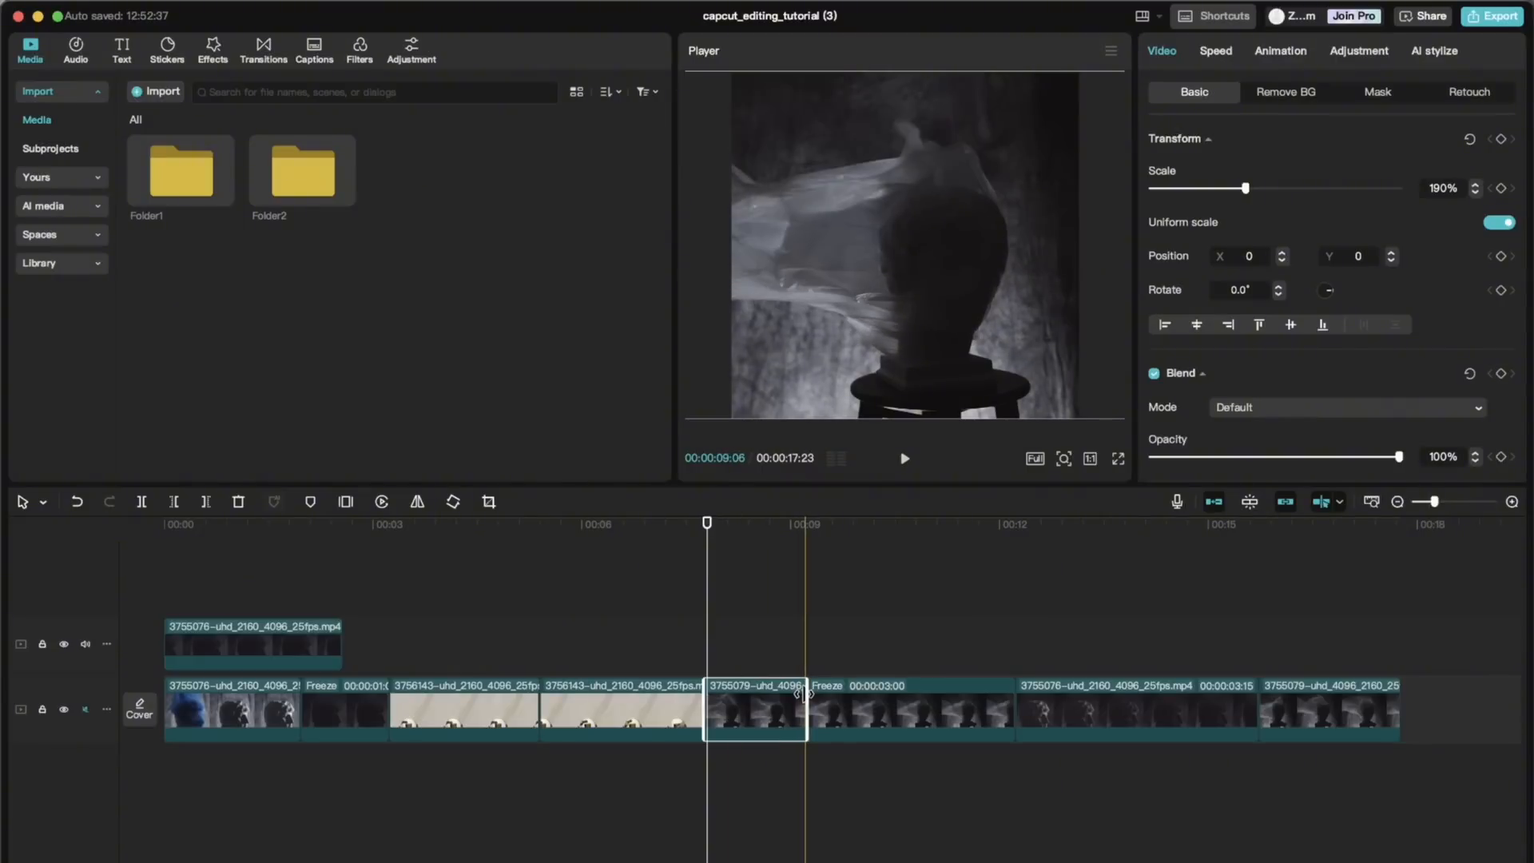
left_click_drag(807, 696, 965, 696)
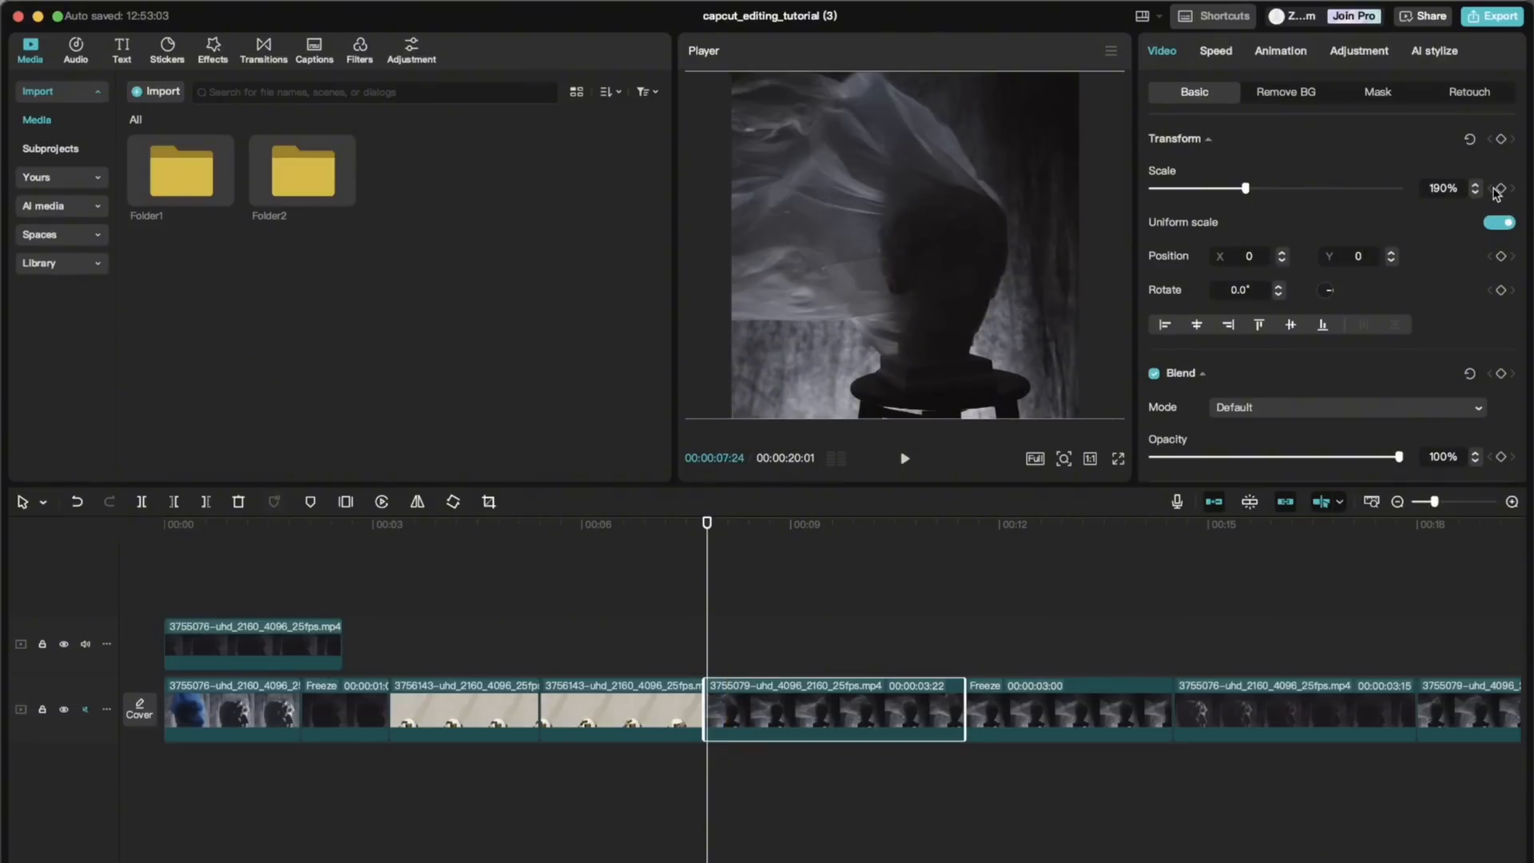
Keyframe the clip's scale at 190% at 00:00:07:24 and 99% at 00:00:09:21, and preview the zoom-out
left_click(1500, 190)
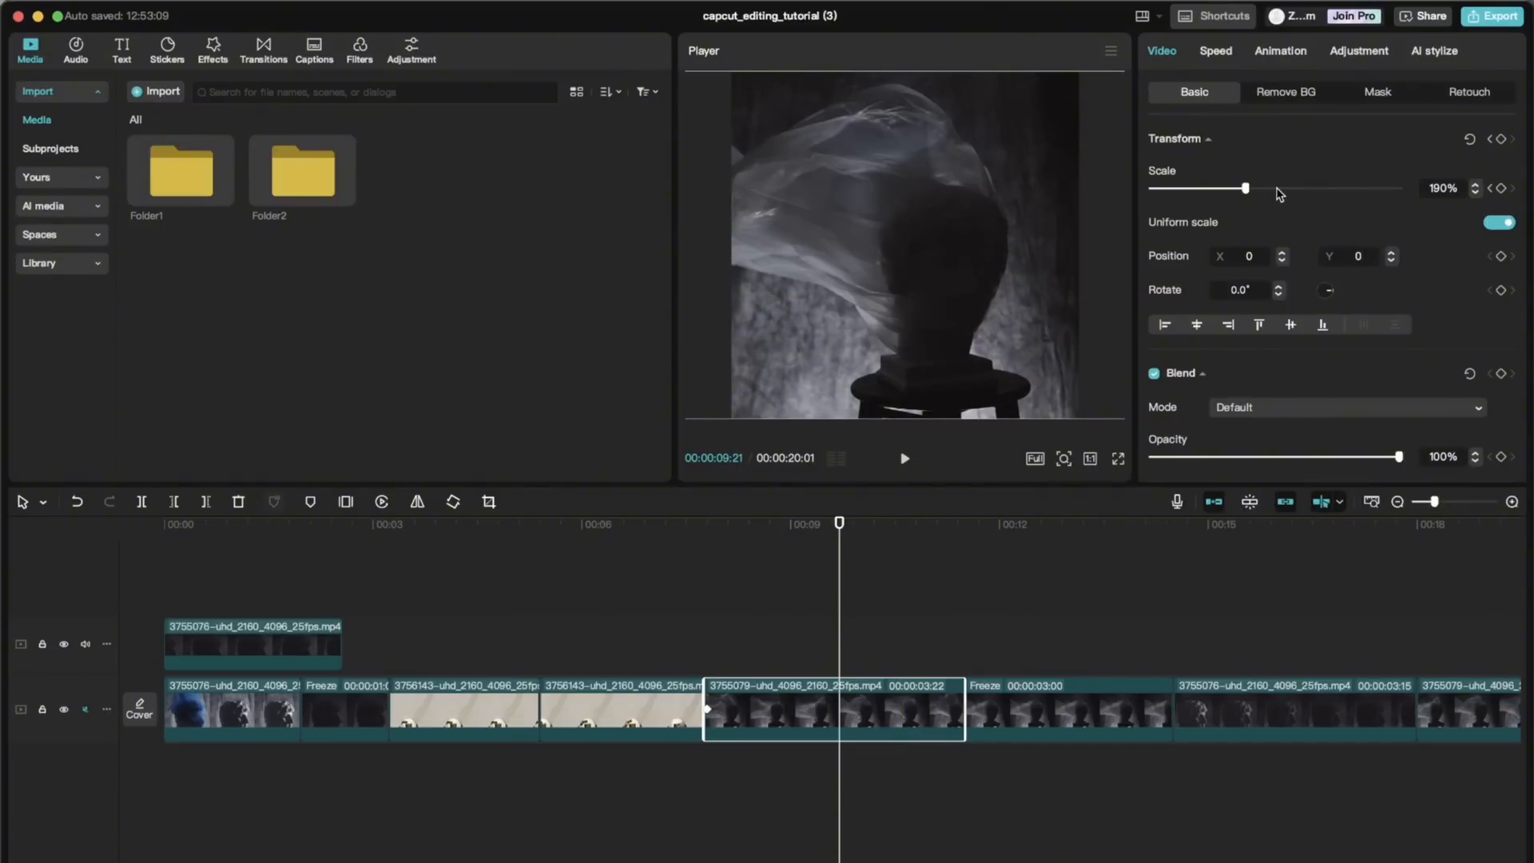
left_click_drag(1215, 191, 1201, 192)
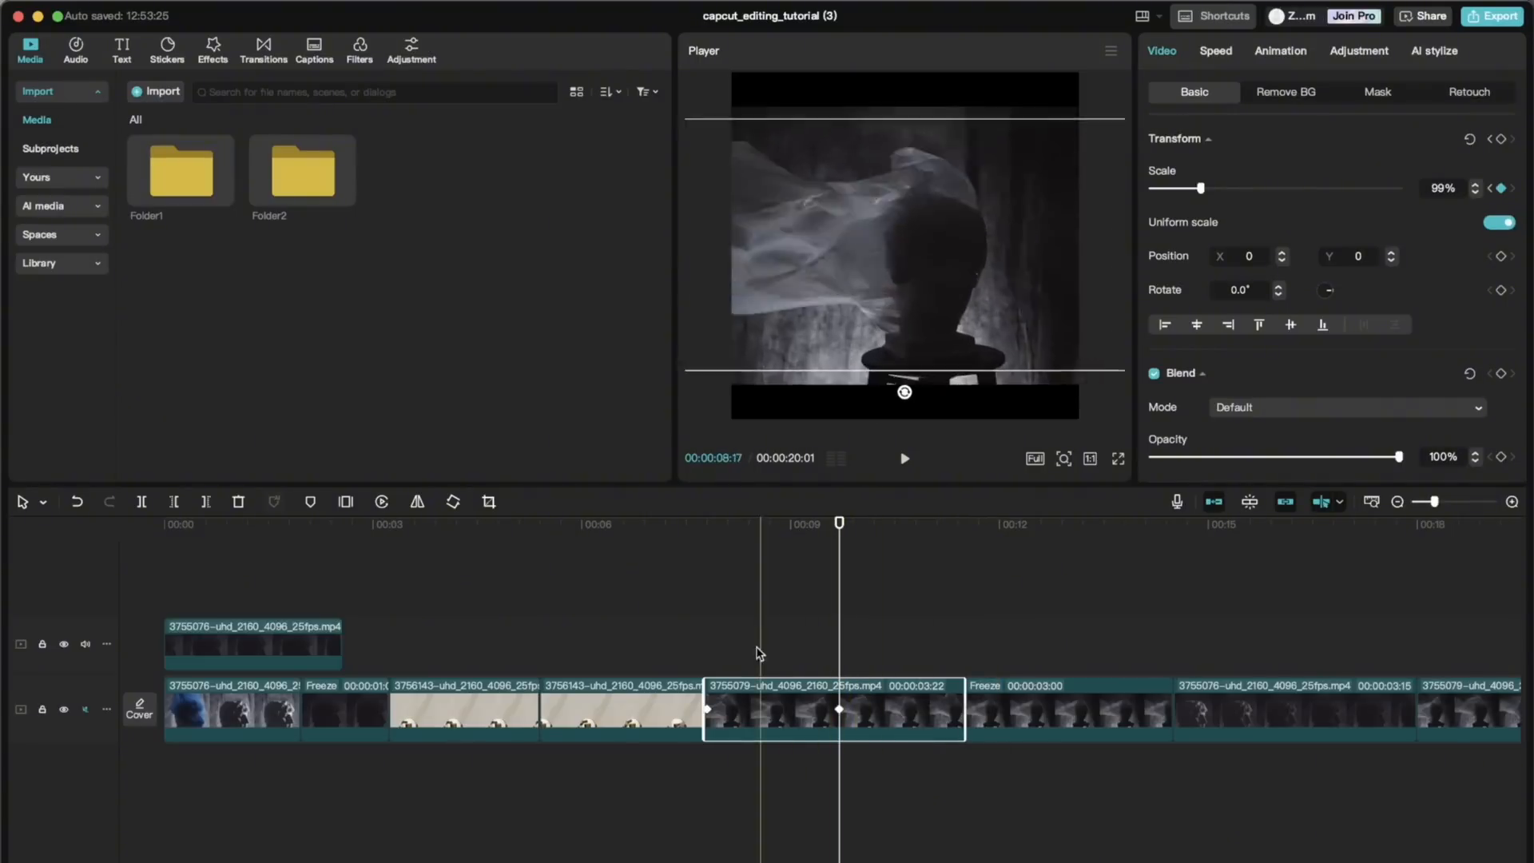
left_click(701, 611)
key("space")
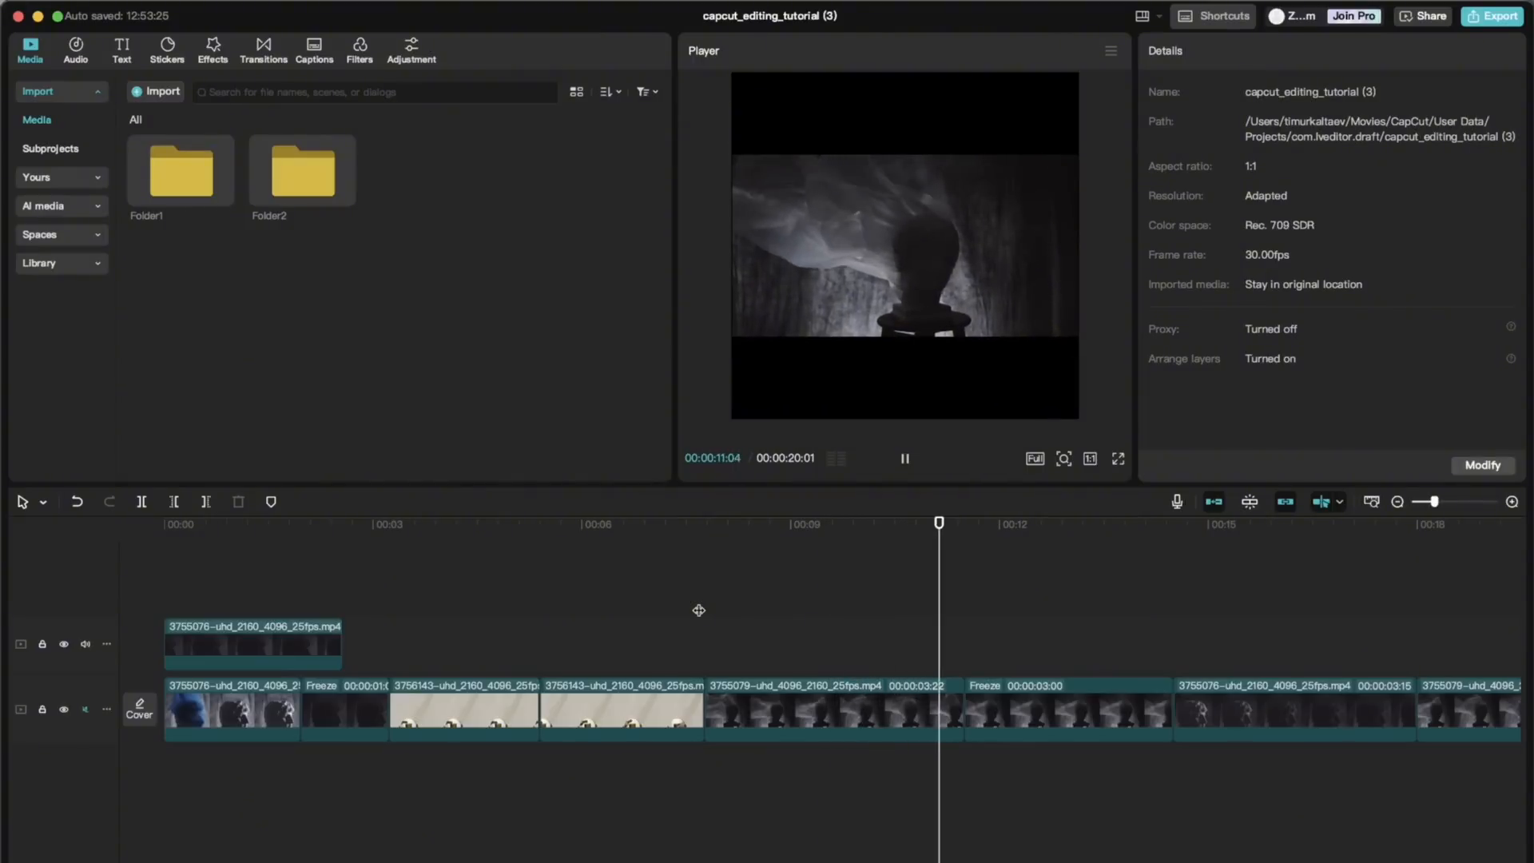
key("space")
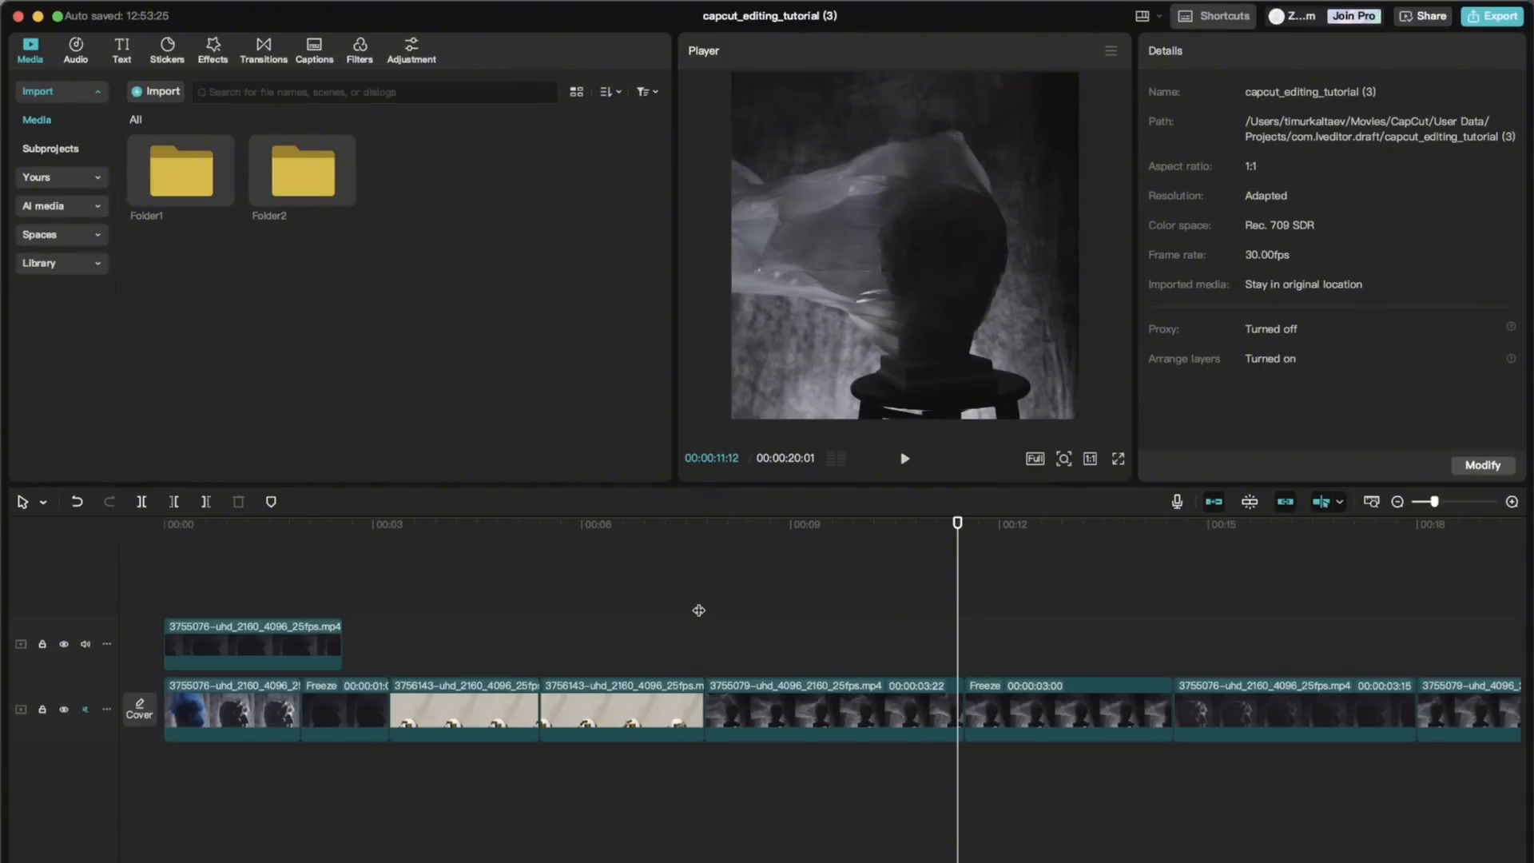
Add a third scale keyframe of 190% at 00:00:11:15, the end of the clip, and play back the zoom animation
left_click(772, 689)
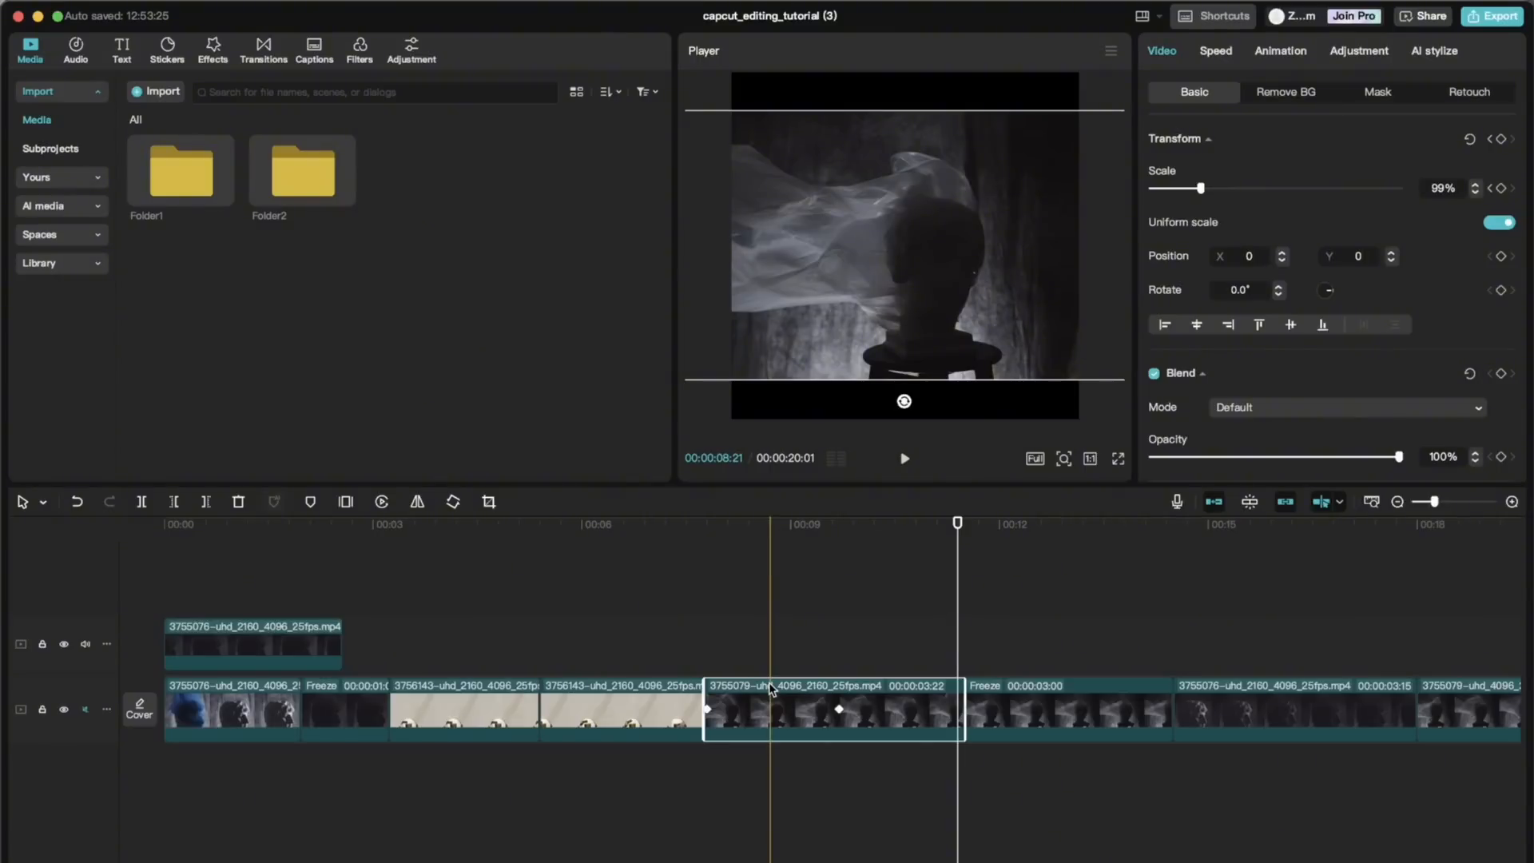
left_click(840, 650)
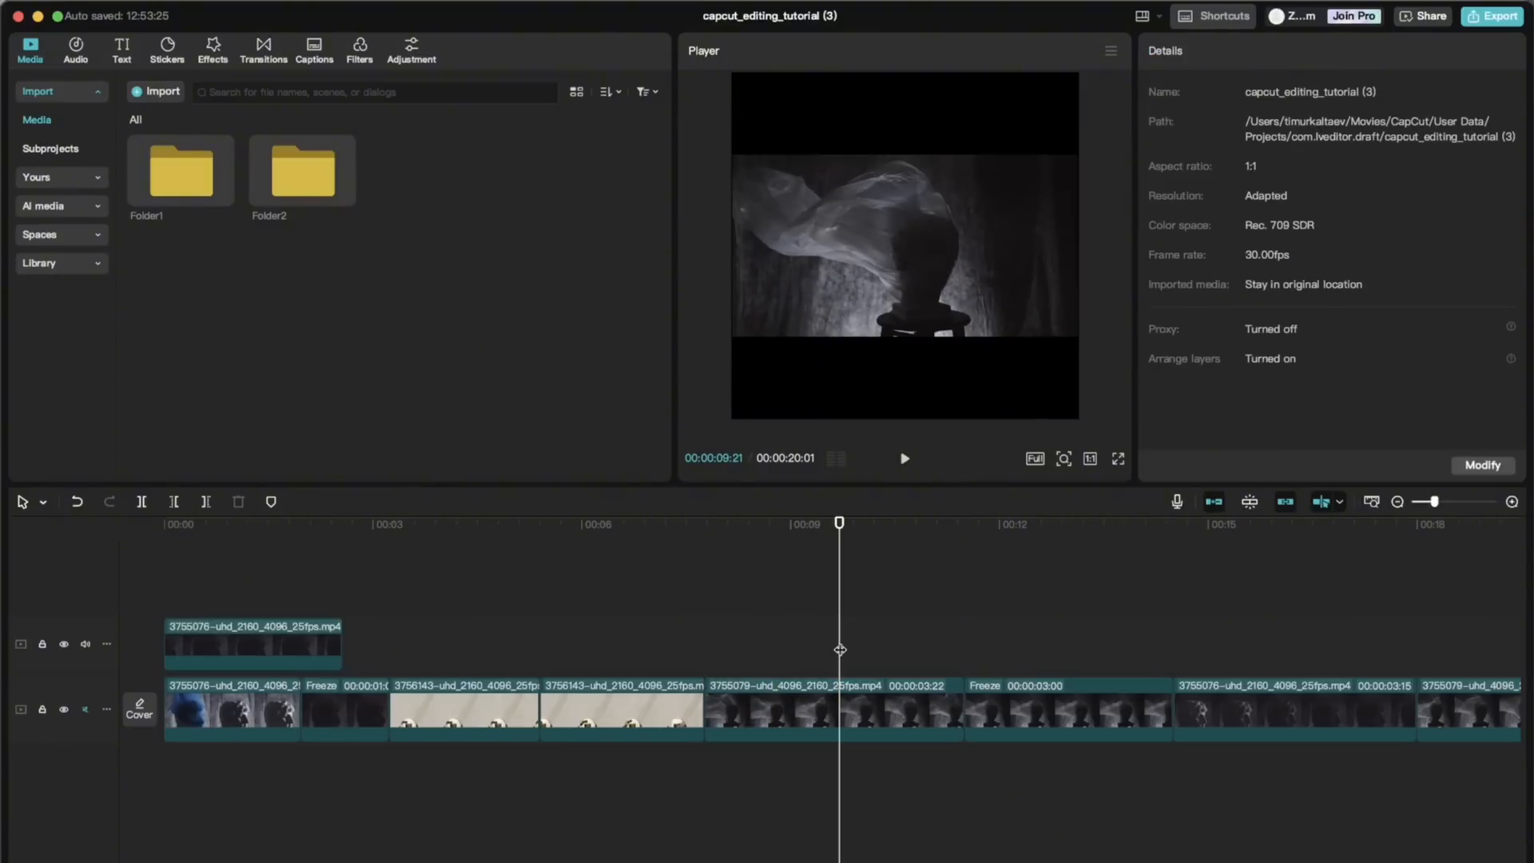
left_click(840, 688)
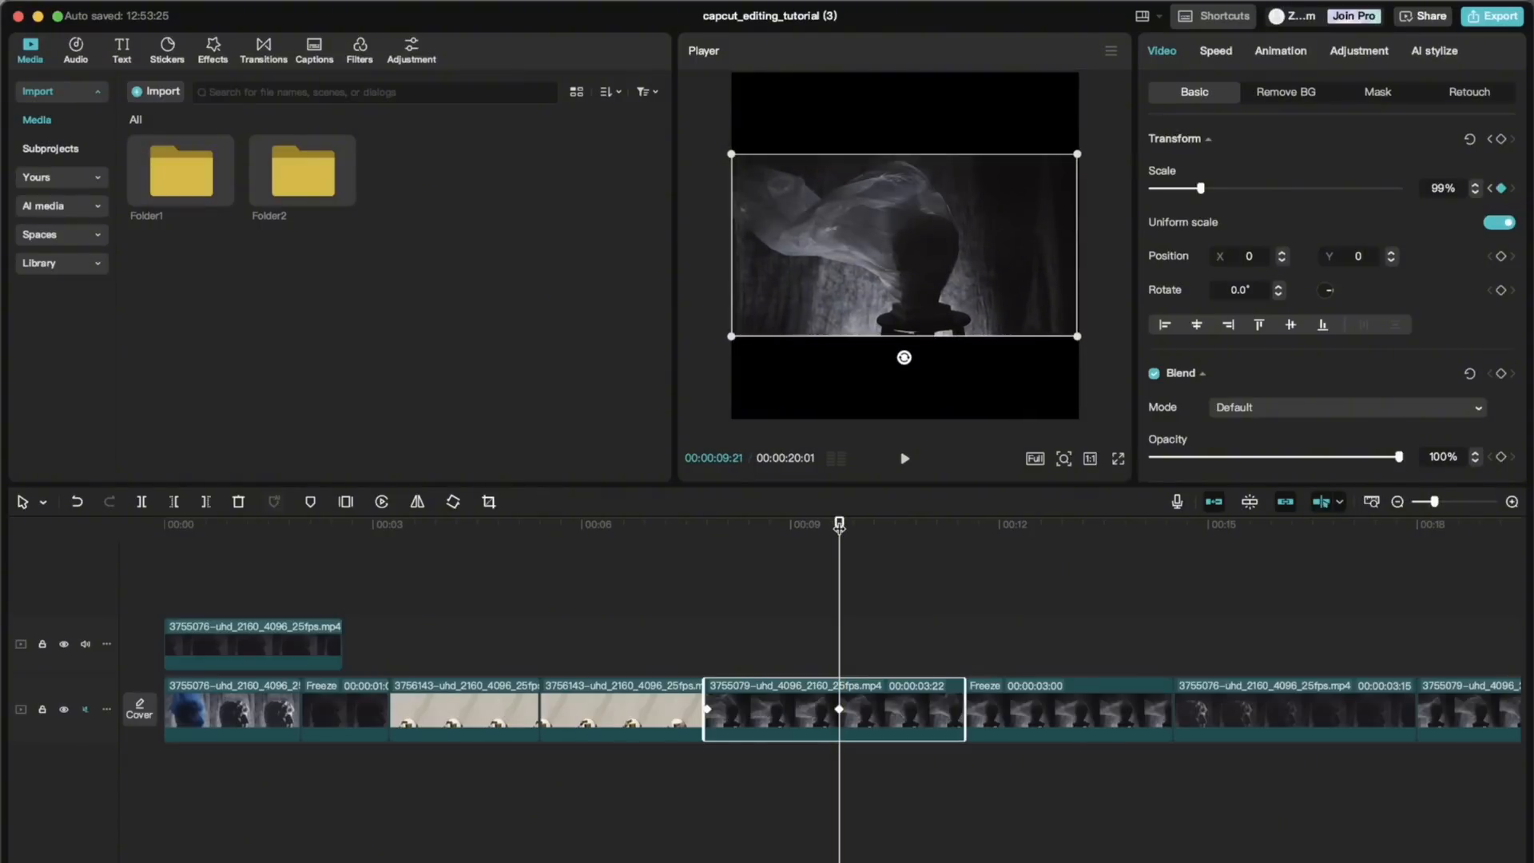
left_click_drag(840, 524, 964, 527)
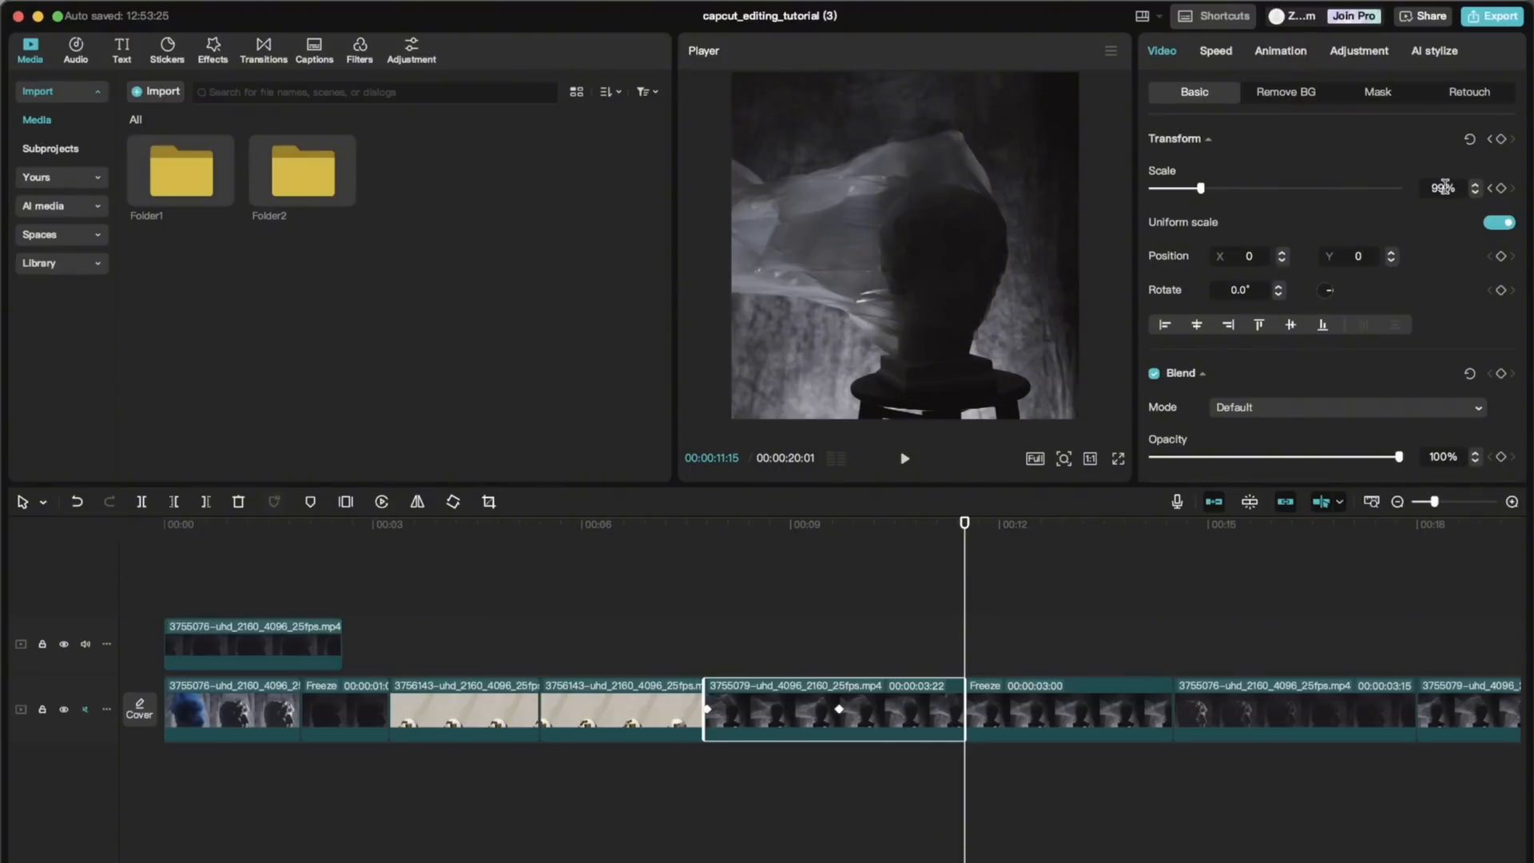
double_click(1444, 188)
type("190")
key("Return")
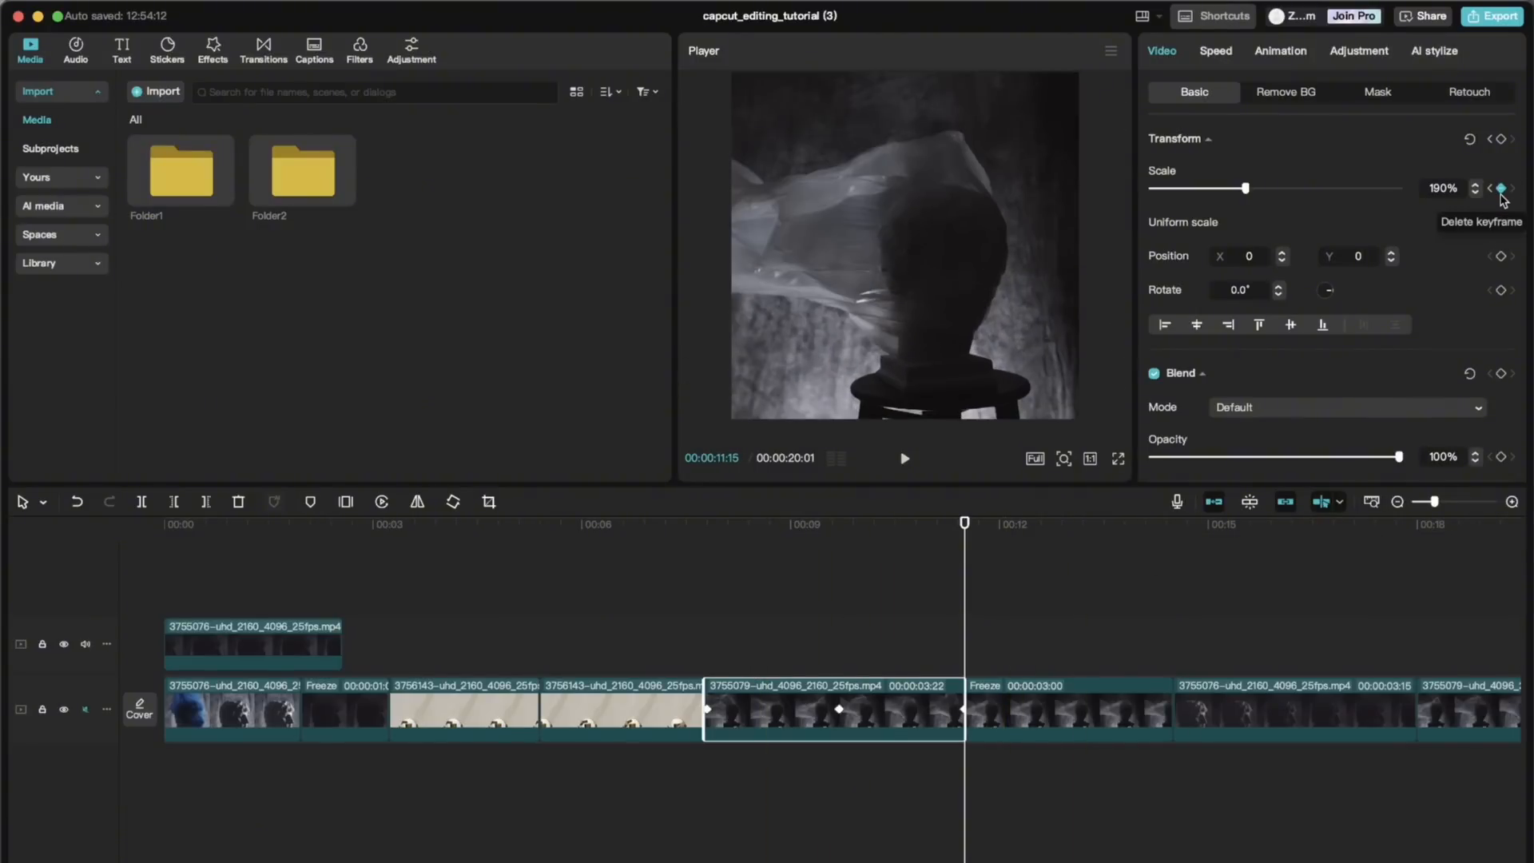
left_click(695, 663)
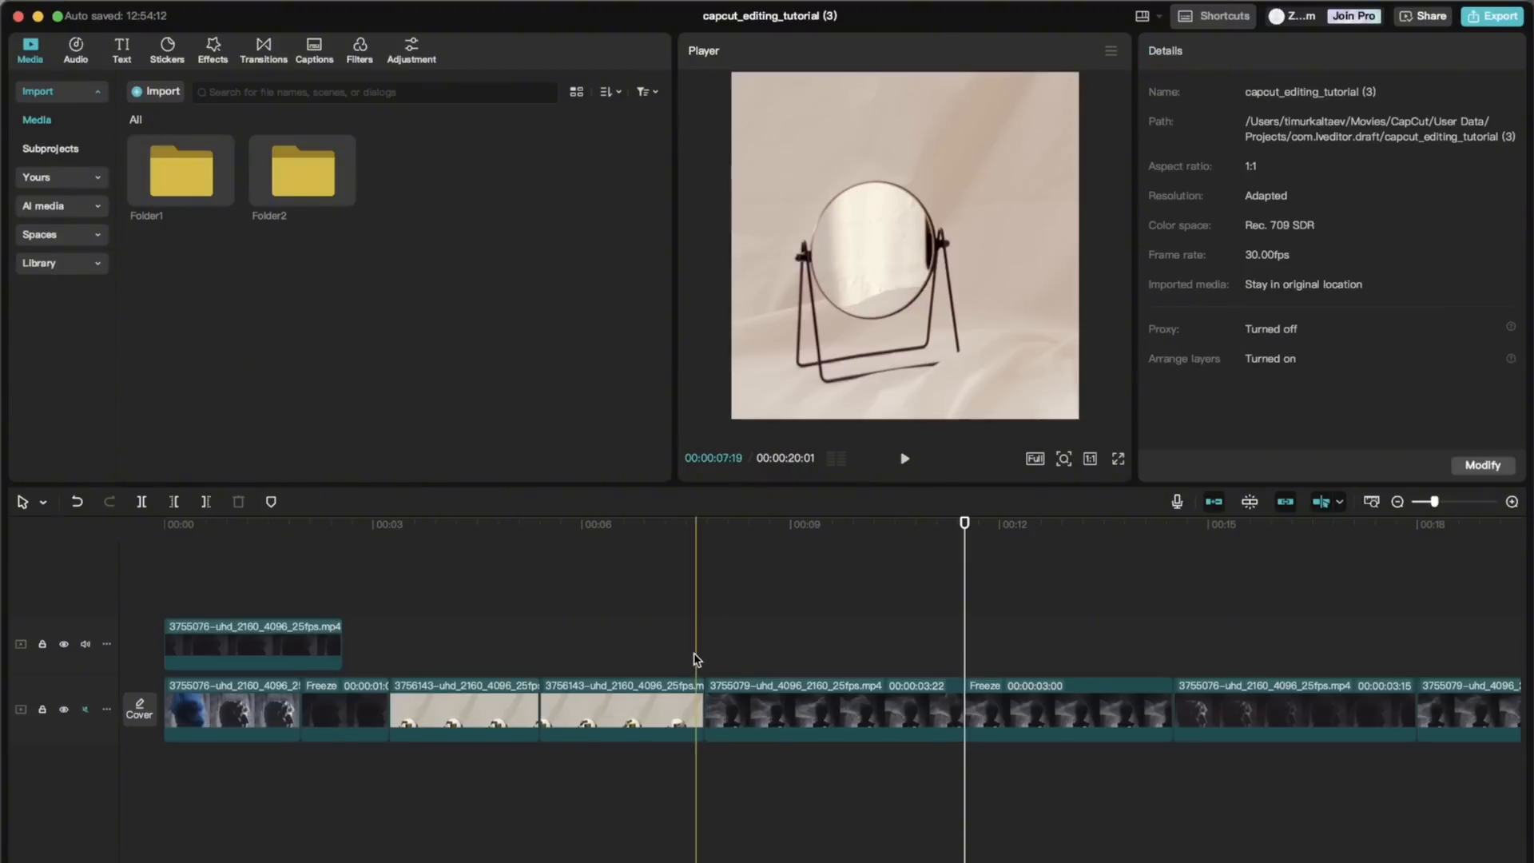
key("space")
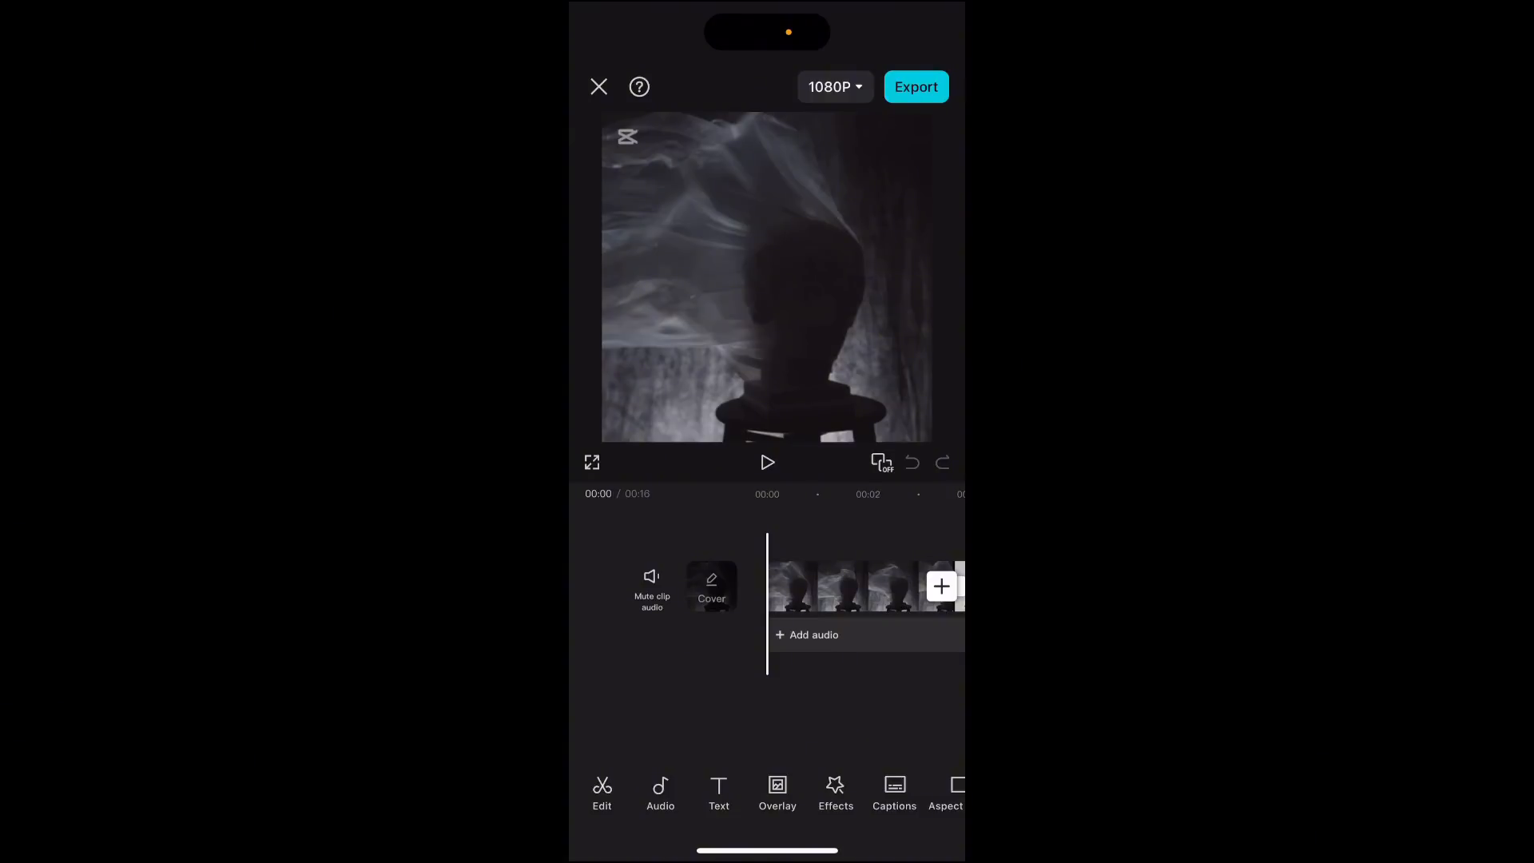
Switch to the CapCut mobile app, select the first clip, and look through its editing tools and speed options
left_click(847, 587)
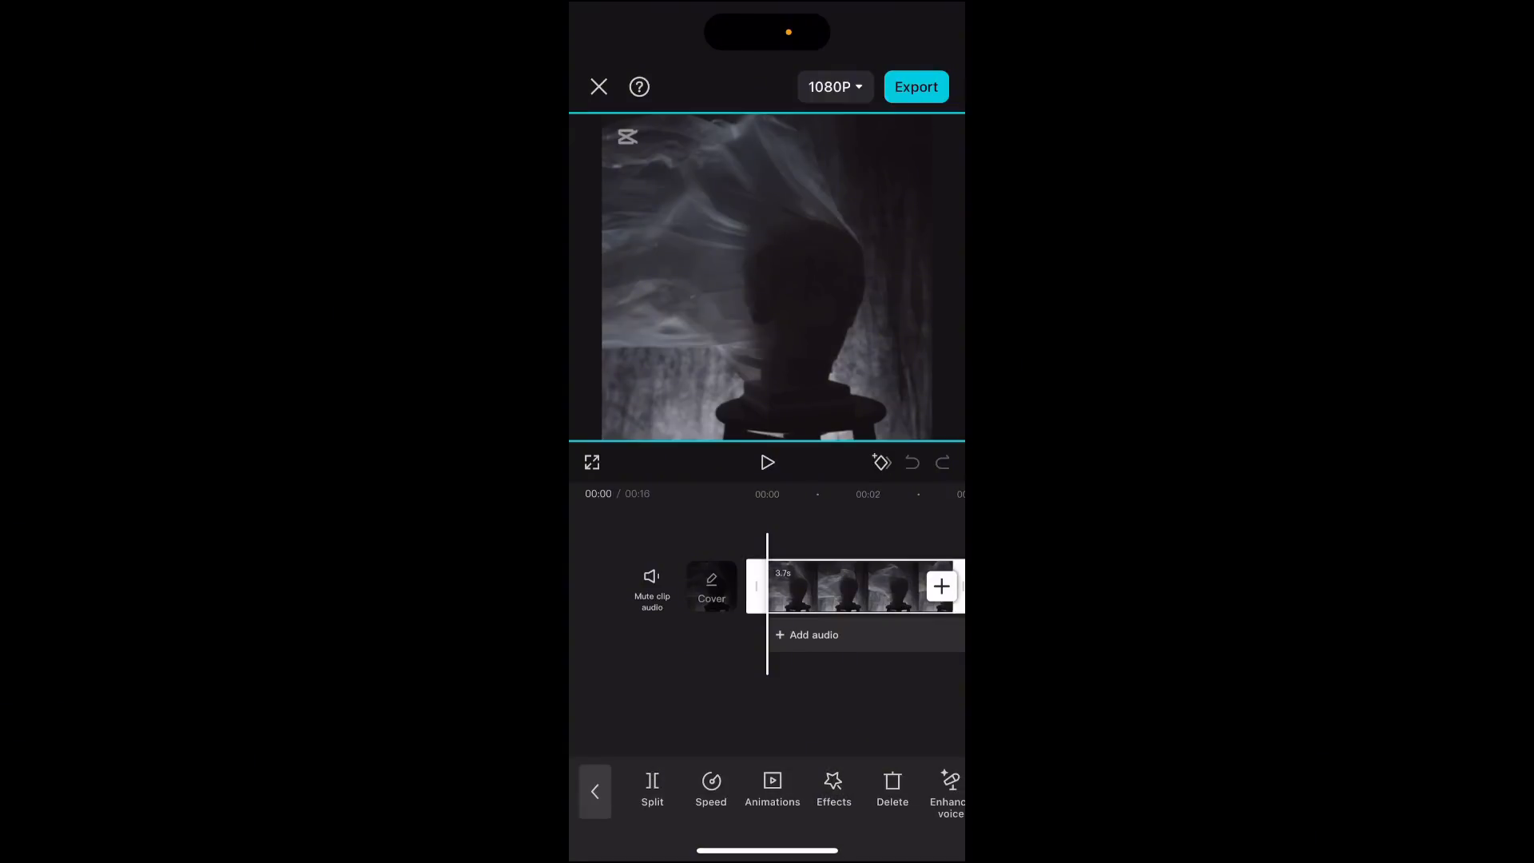
scroll(767, 791, "right", 10)
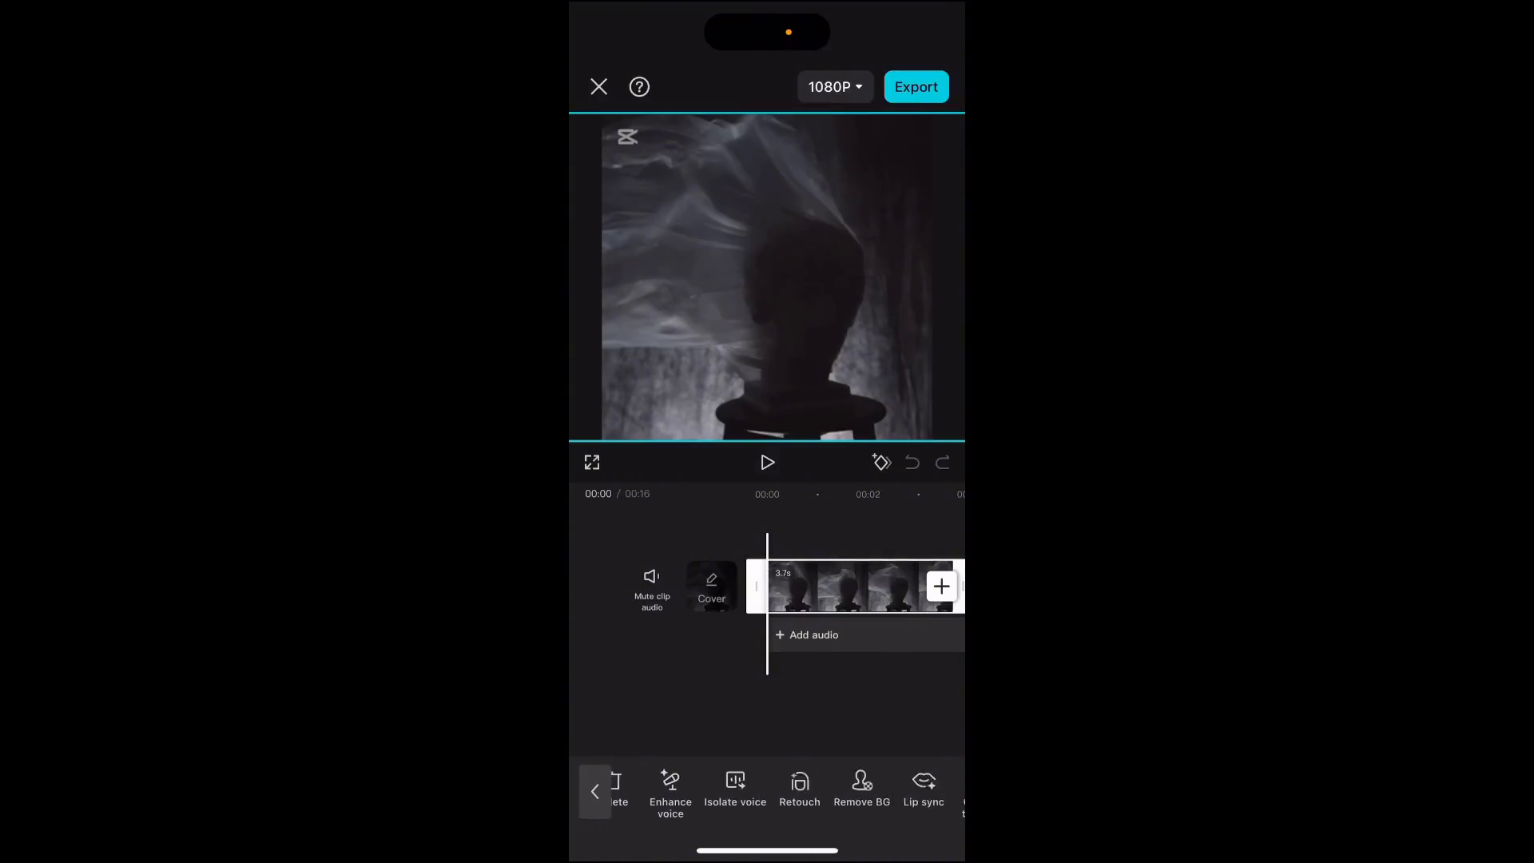
scroll(767, 791, "left", 10)
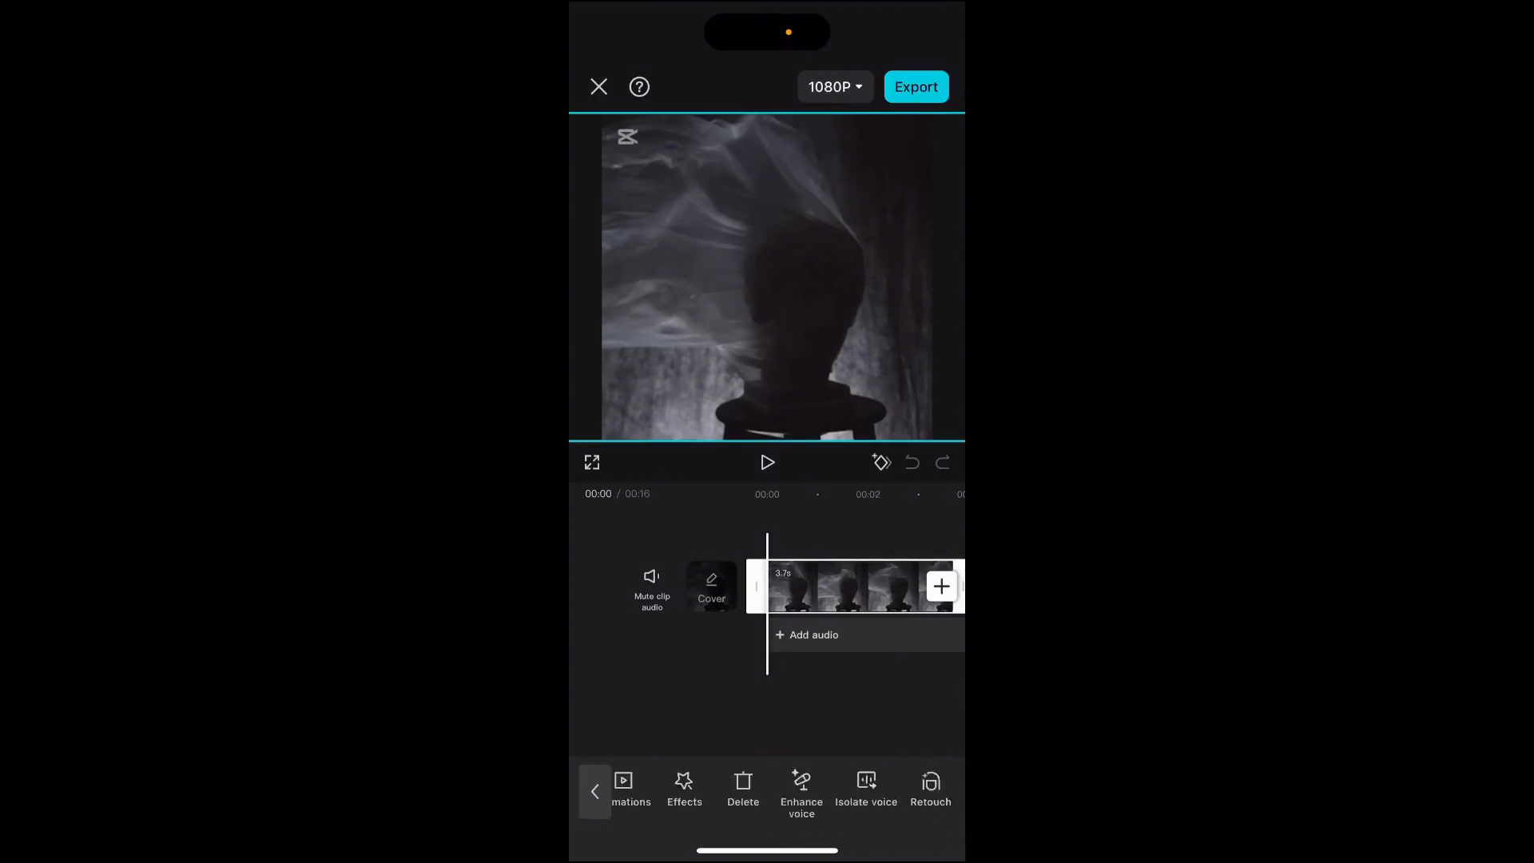
left_click(711, 787)
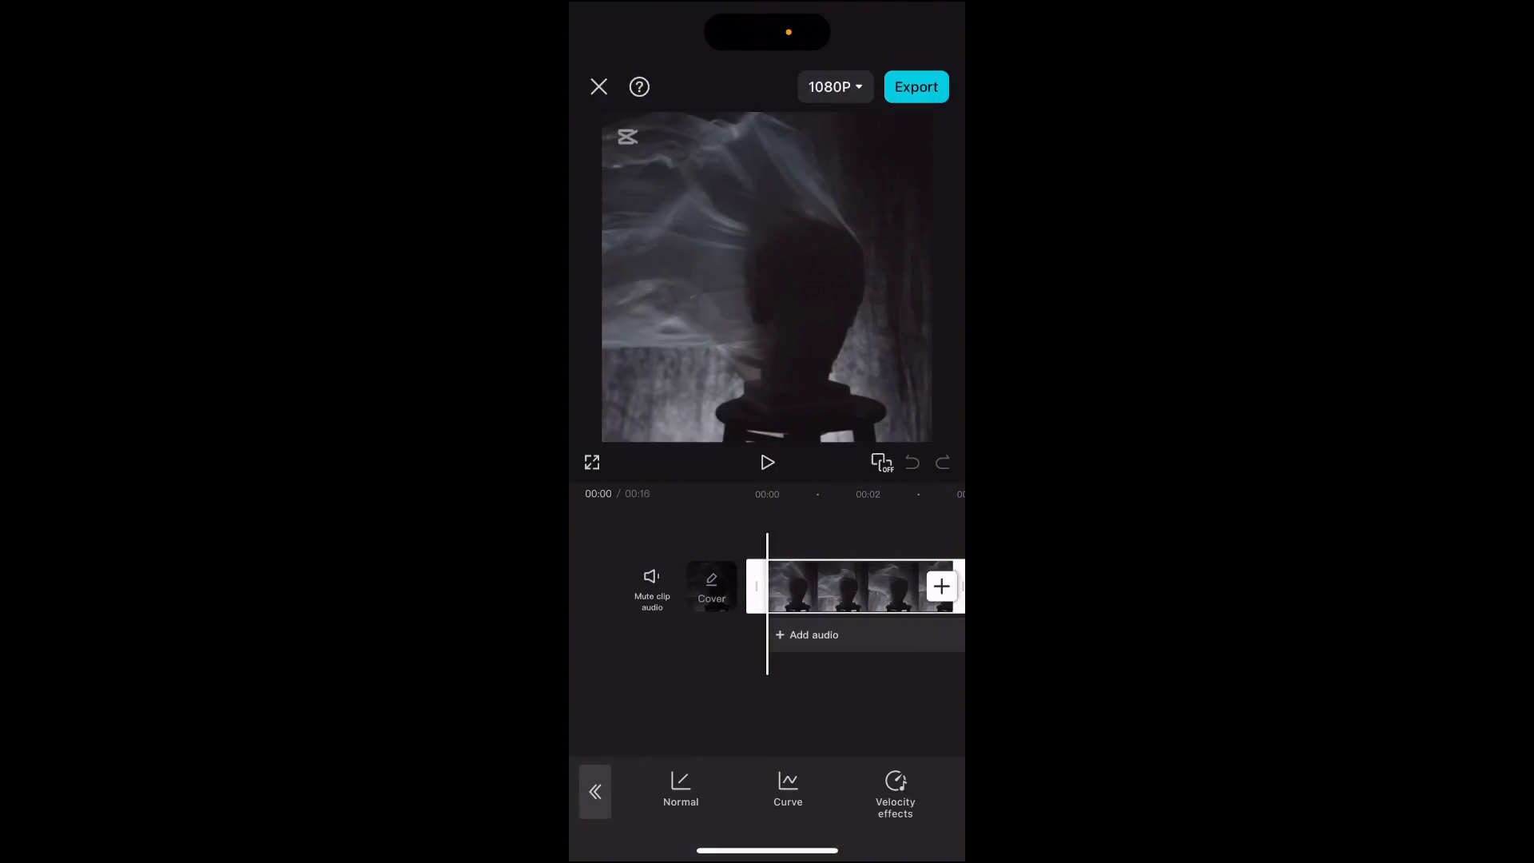
left_click(595, 791)
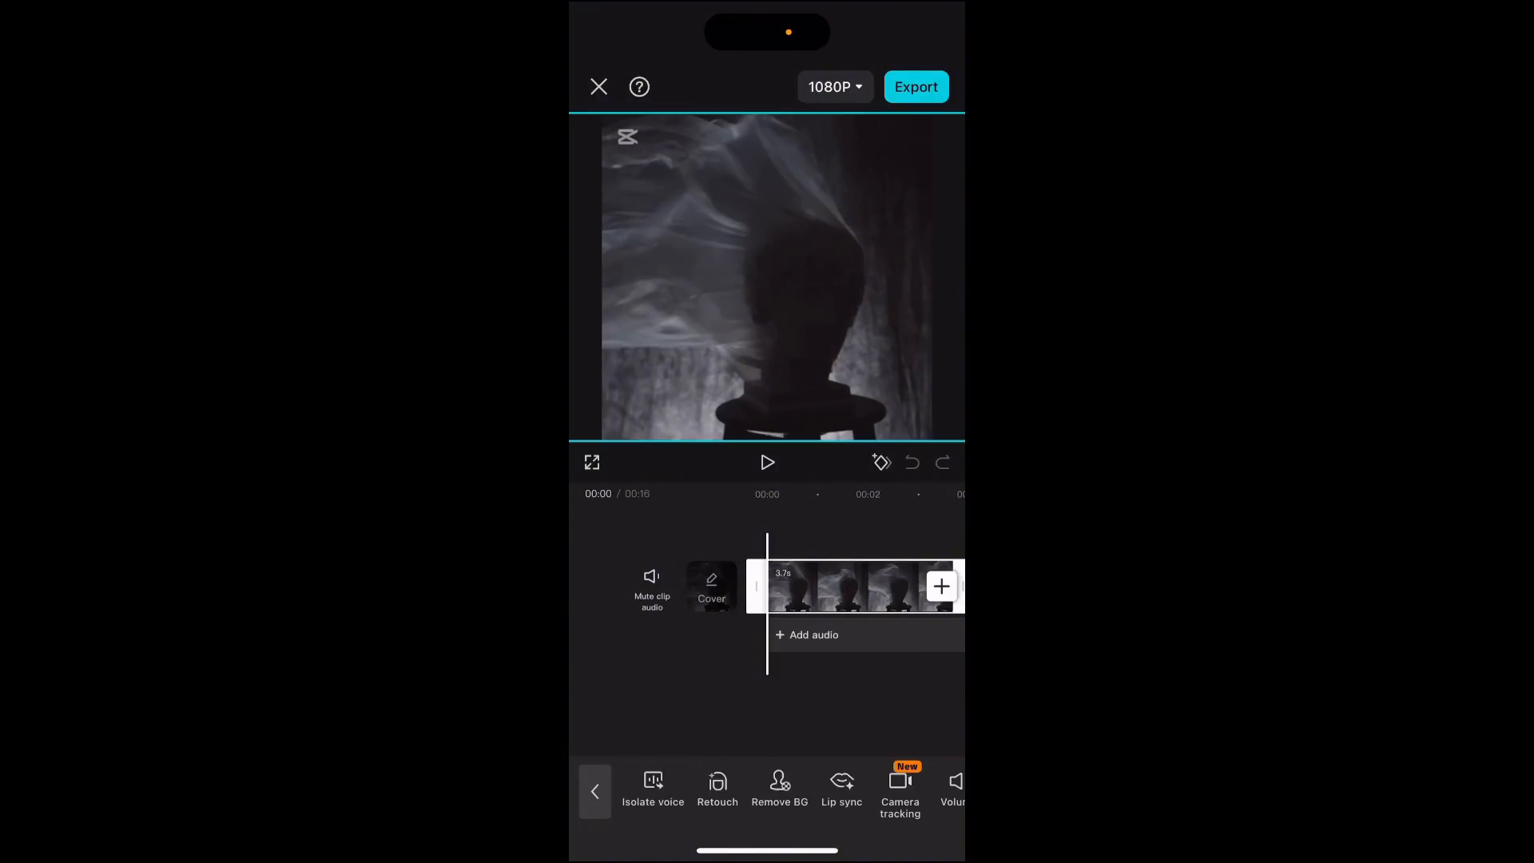
Open the clip's Retouch options, decline facial and body recognition, and return to the clip tools
left_click(898, 791)
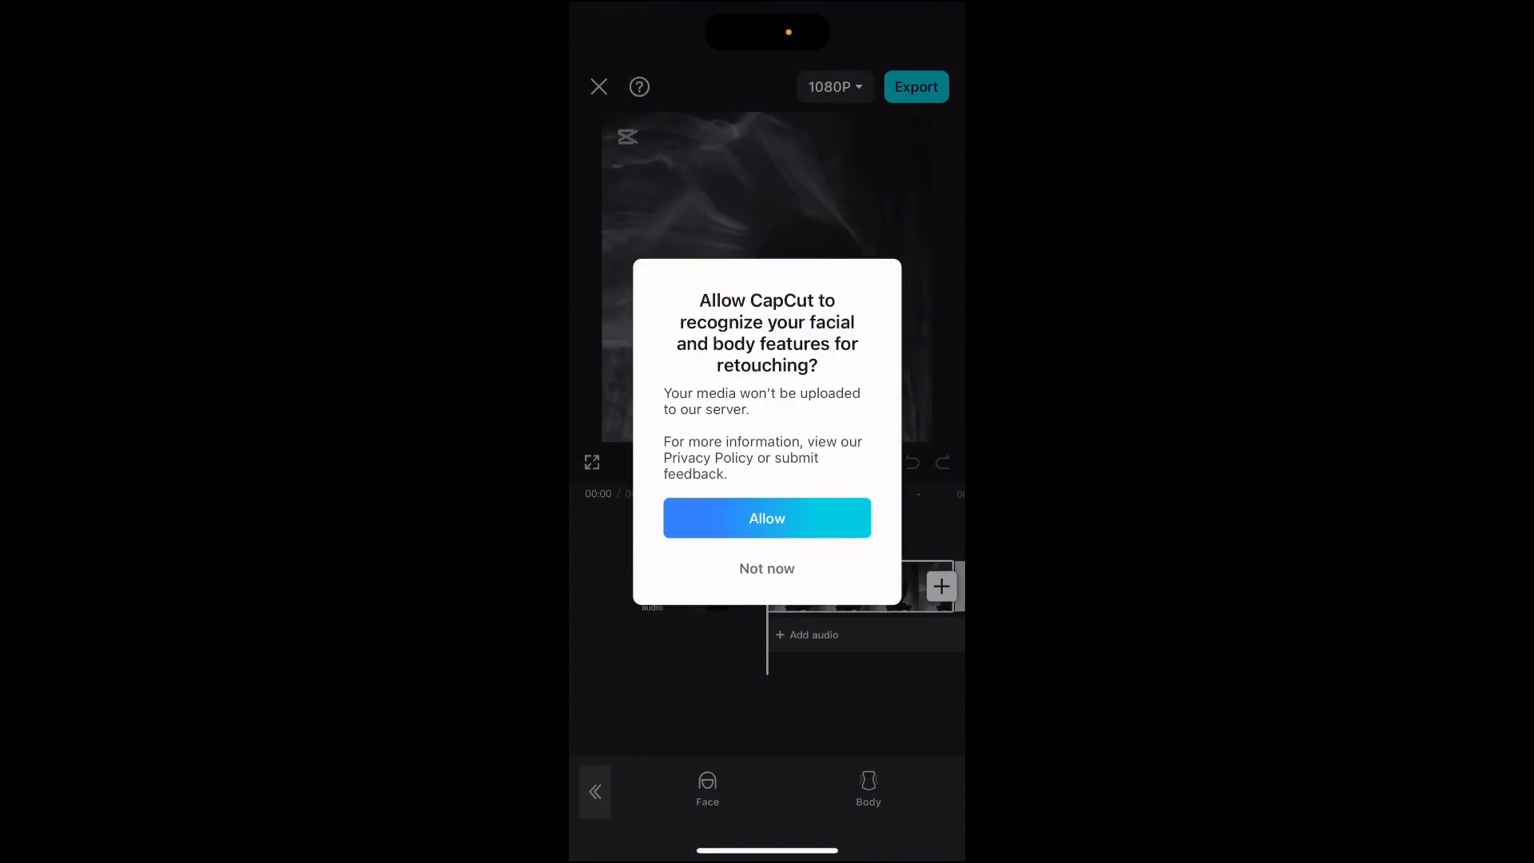
left_click(768, 569)
scroll(767, 791, "right", 5)
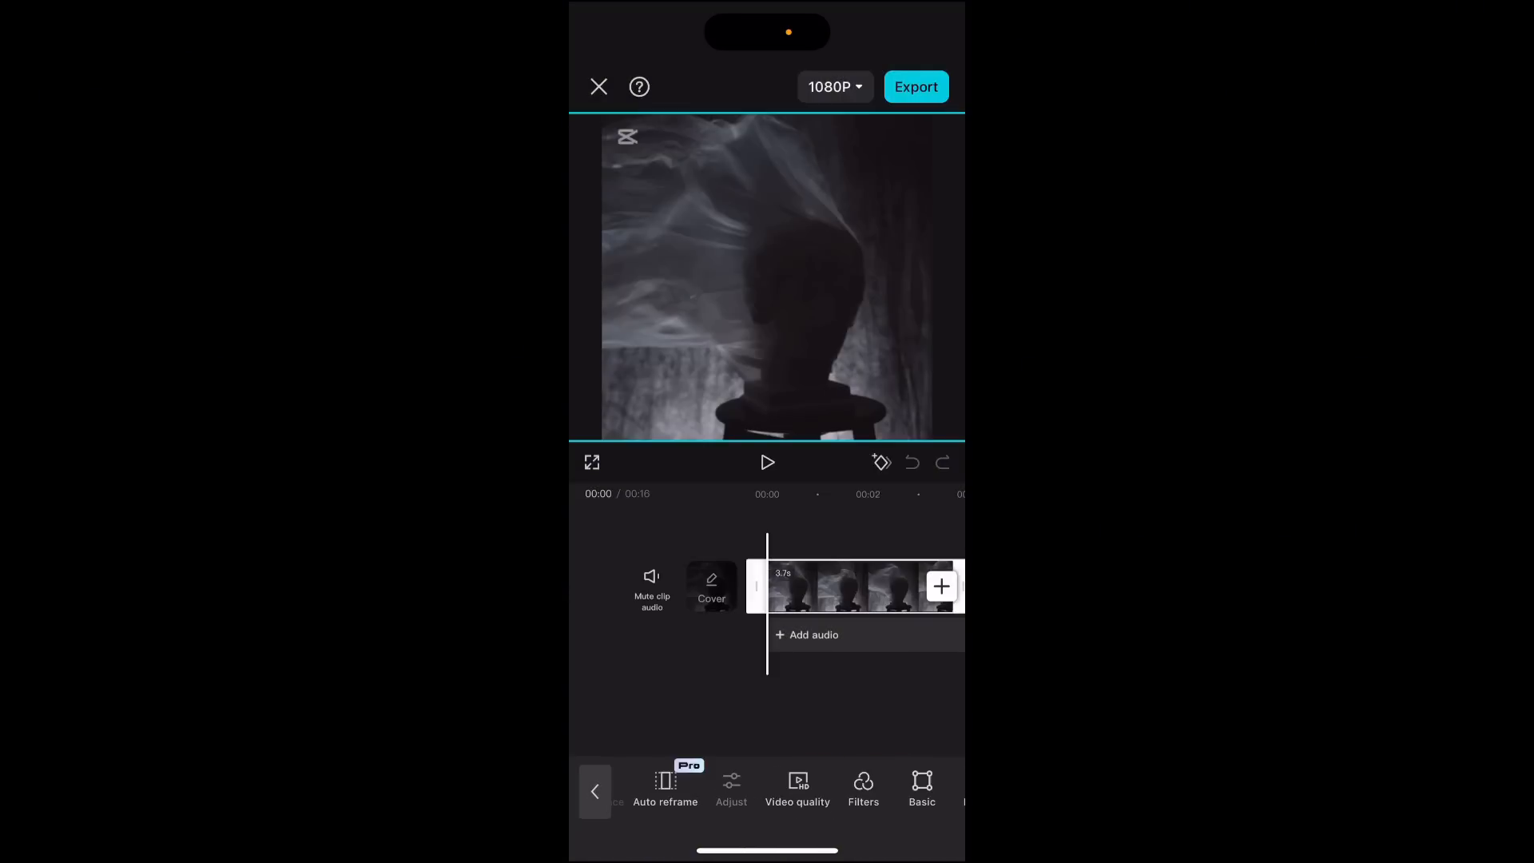
Examine the clip's Adjust, Filters and Video quality options, including the Hue control, and leave them without changing a value
left_click(731, 787)
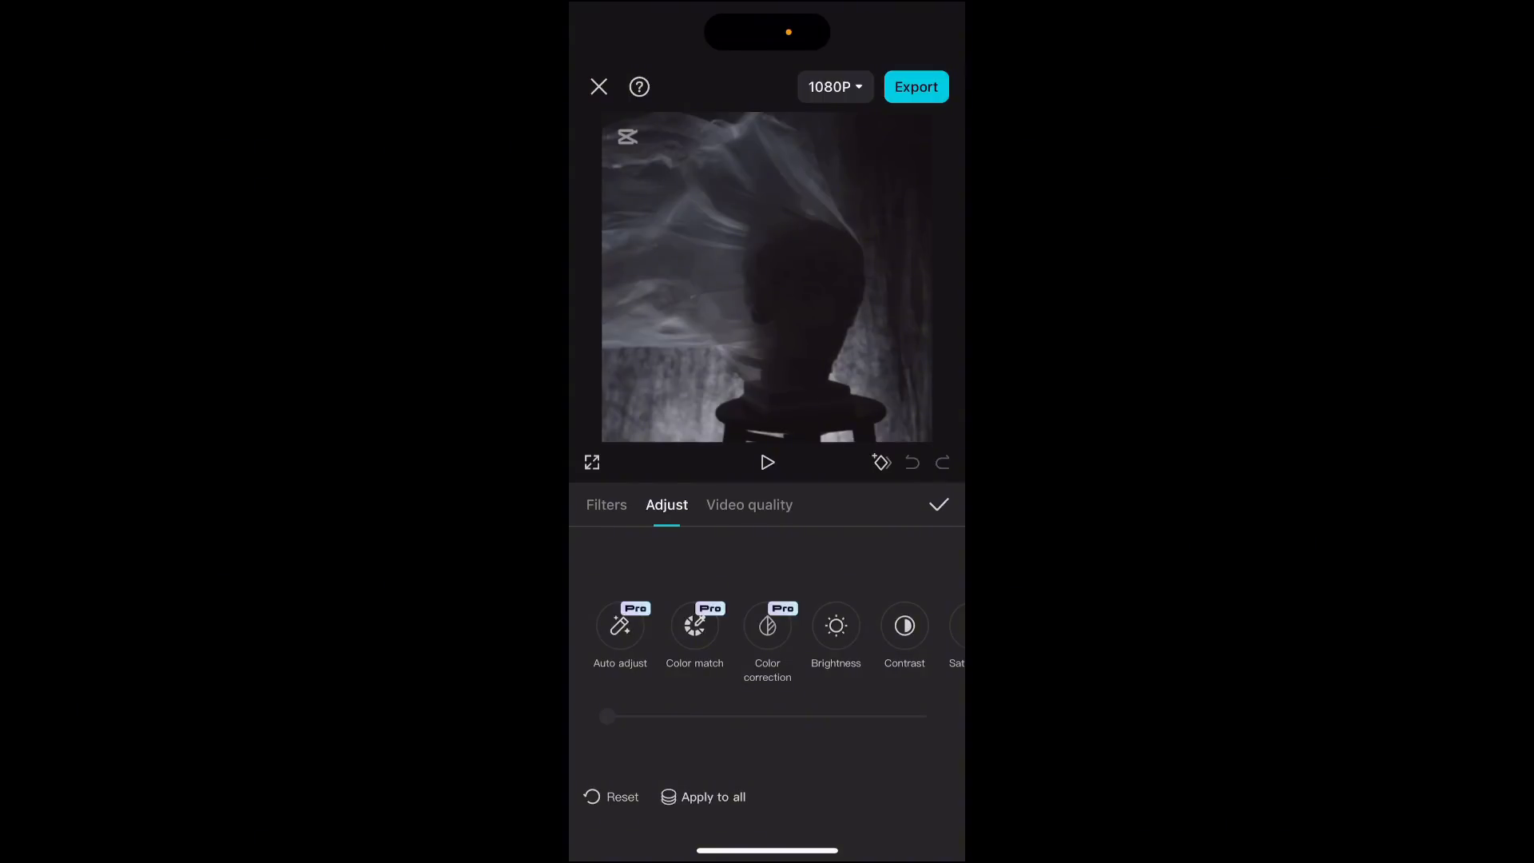
scroll(767, 635, "right", 3)
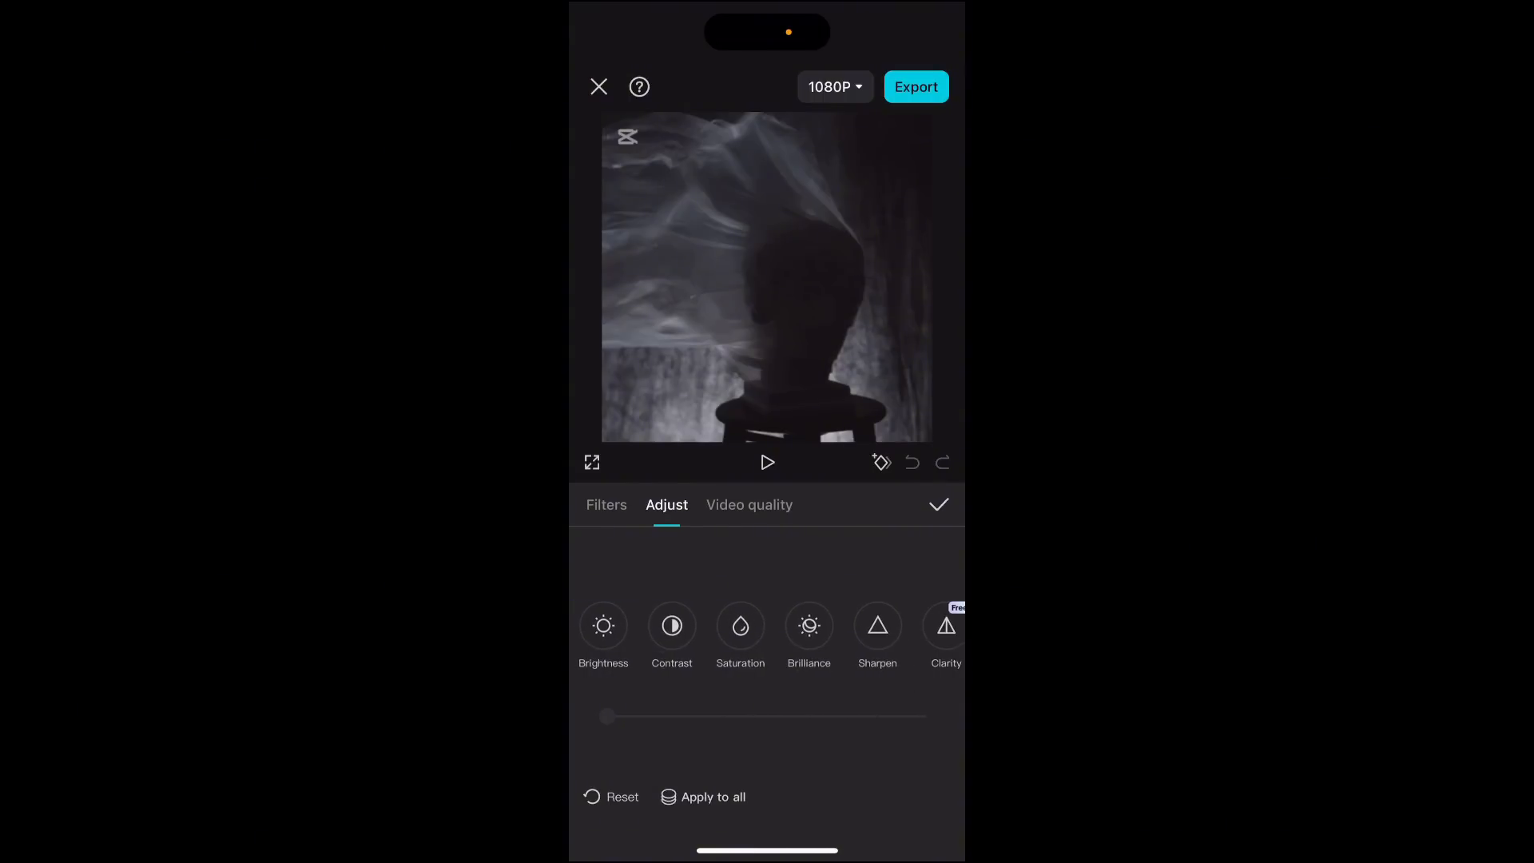
scroll(767, 635, "right", 4)
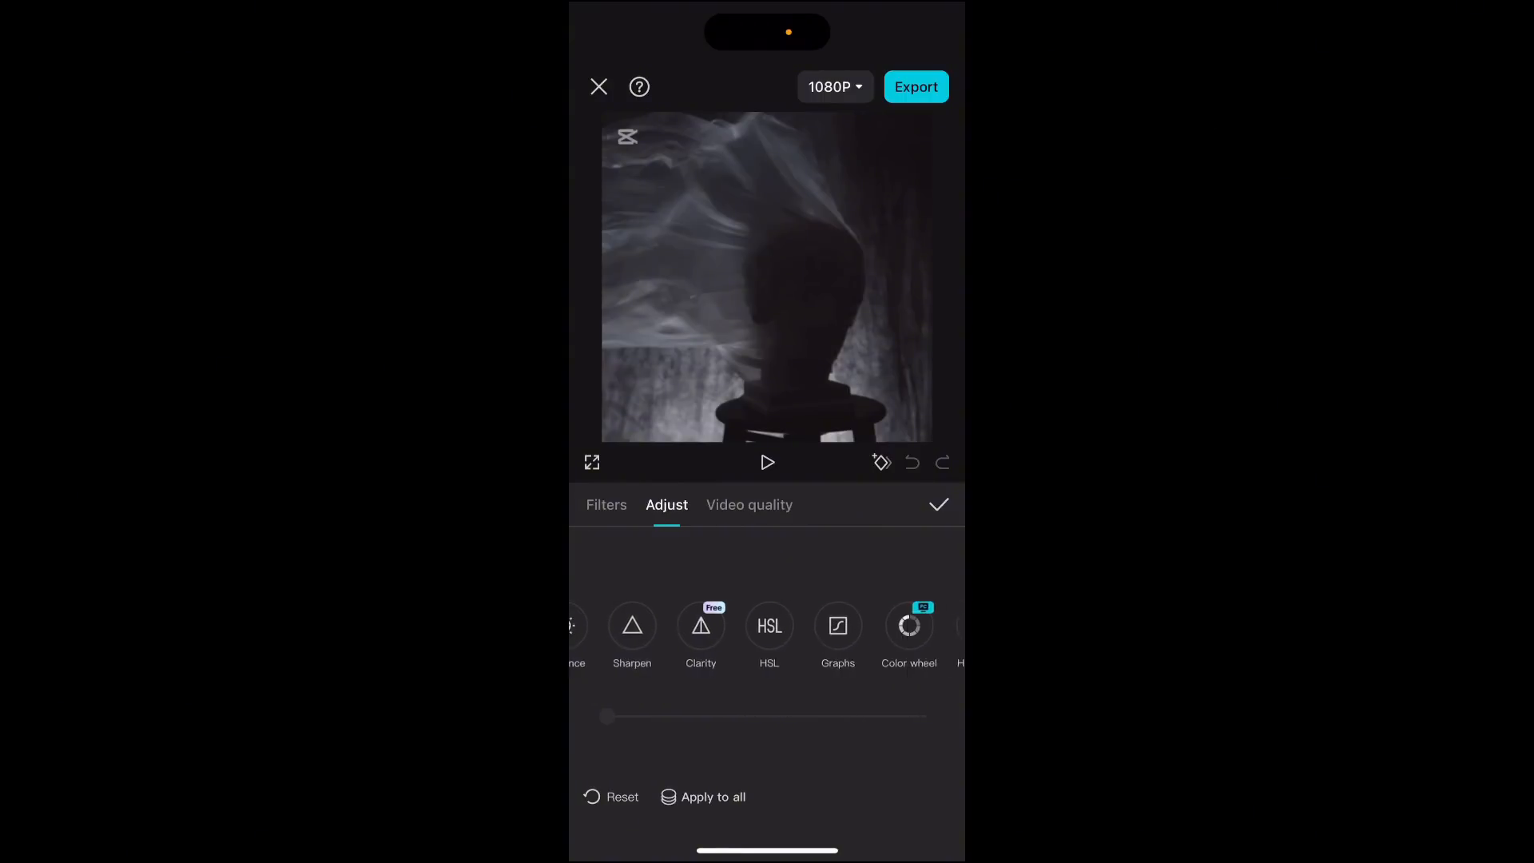
scroll(767, 636, "left", 5)
left_click(607, 504)
left_click(749, 505)
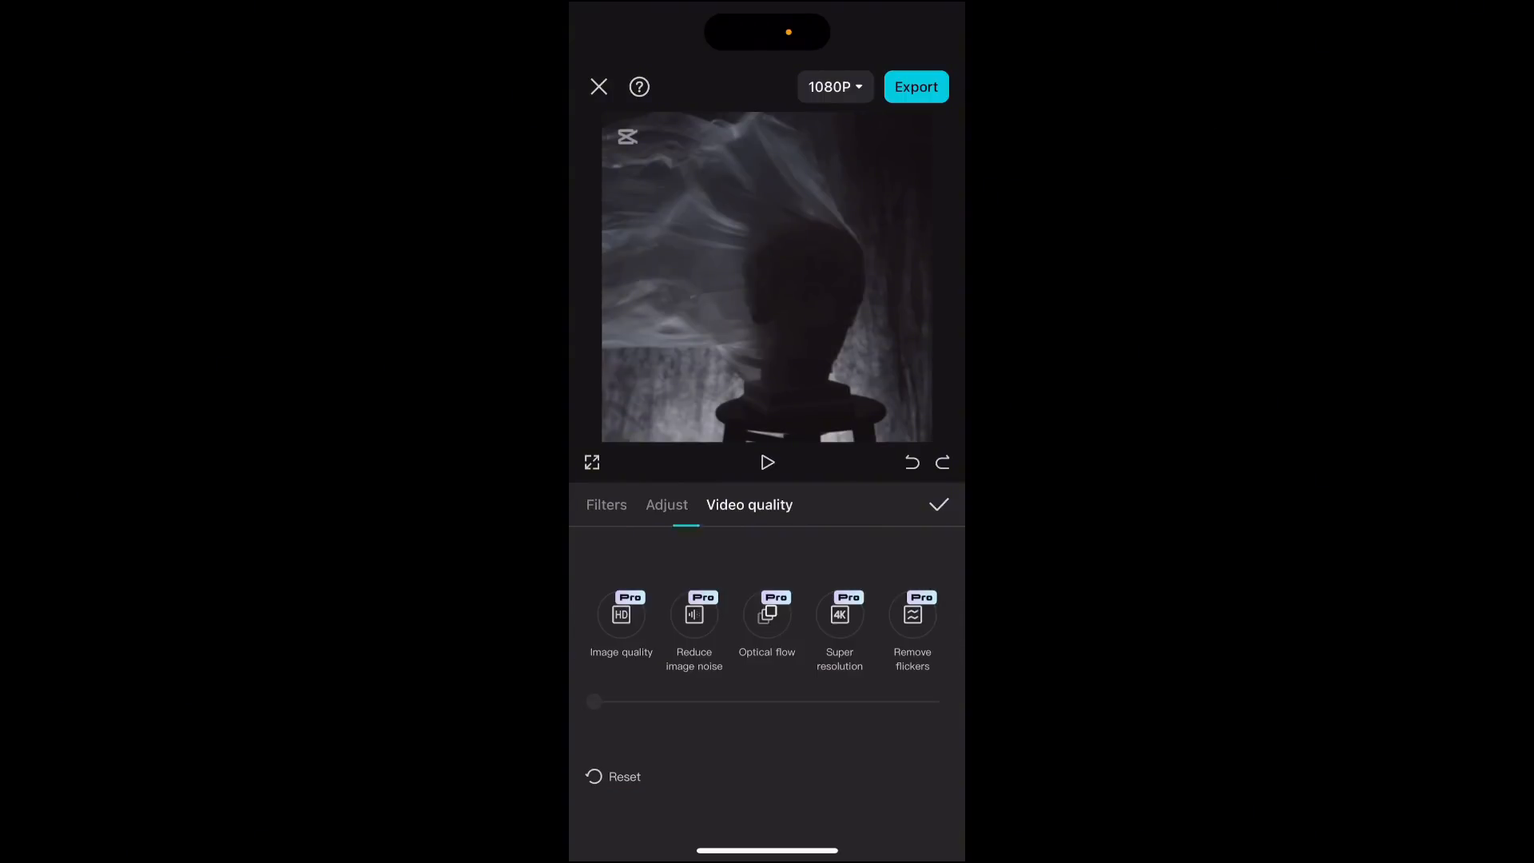
left_click(667, 504)
scroll(767, 631, "right", 6)
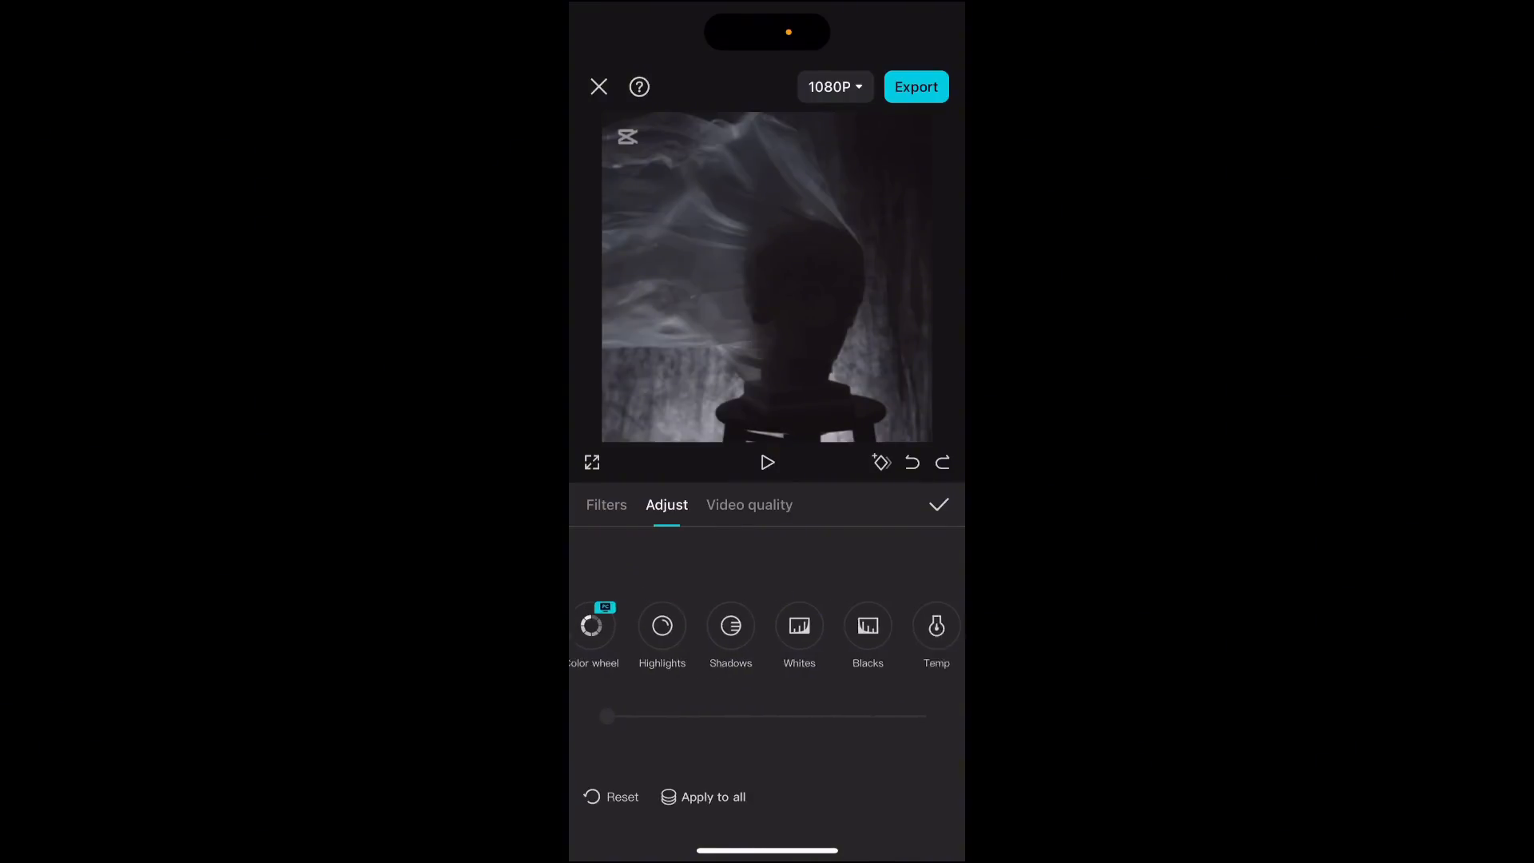
scroll(767, 625, "left", 1)
left_click(760, 625)
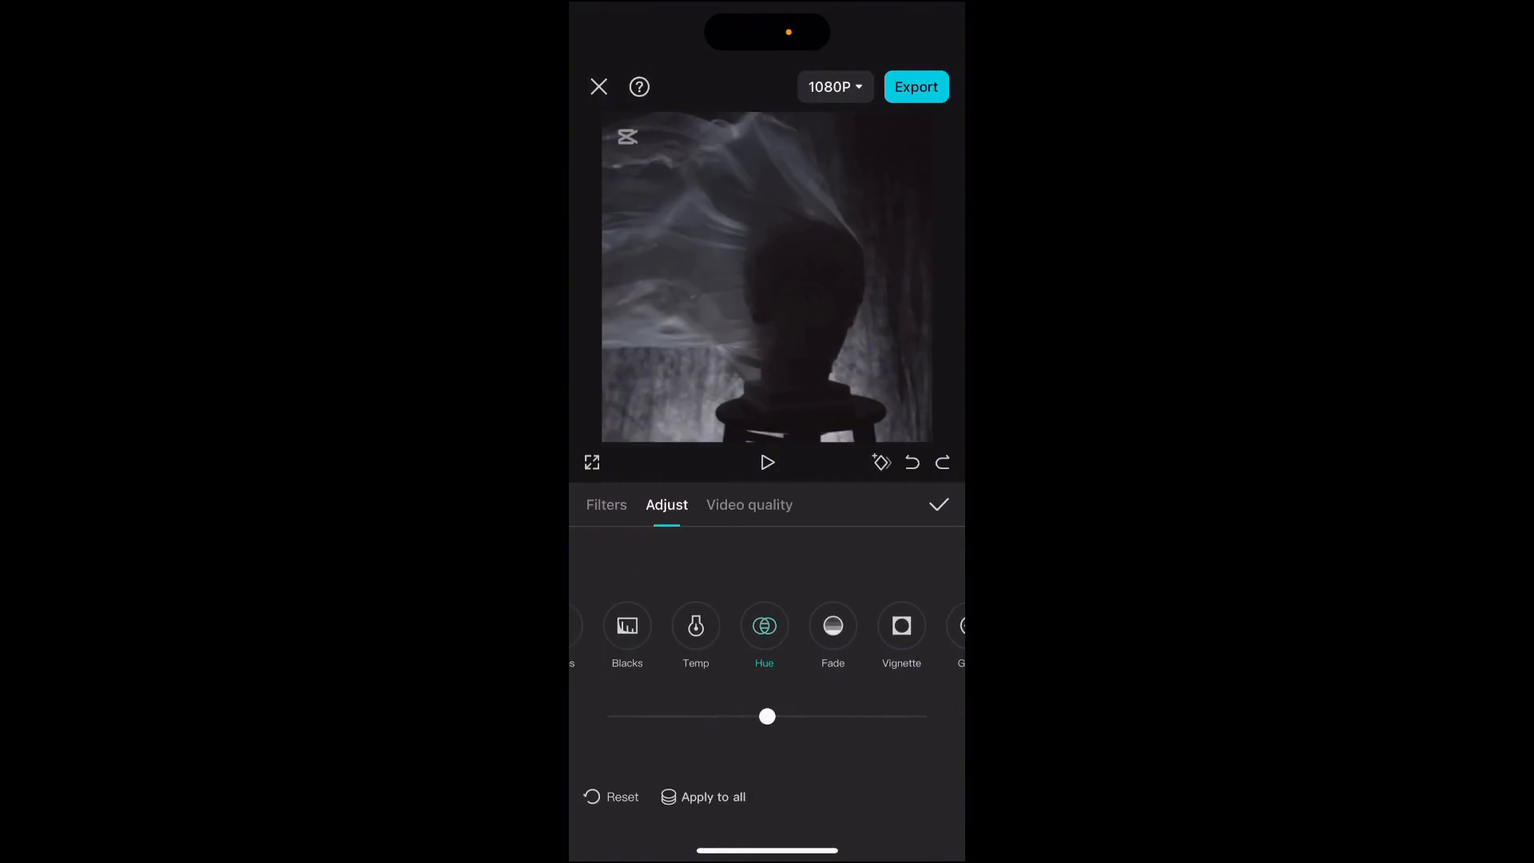
left_click(939, 504)
Look through the clip's remaining editing tools, from Basic and Relight to Mask, Duplicate and Replace
scroll(767, 789, "right", 1)
scroll(767, 789, "right", 2)
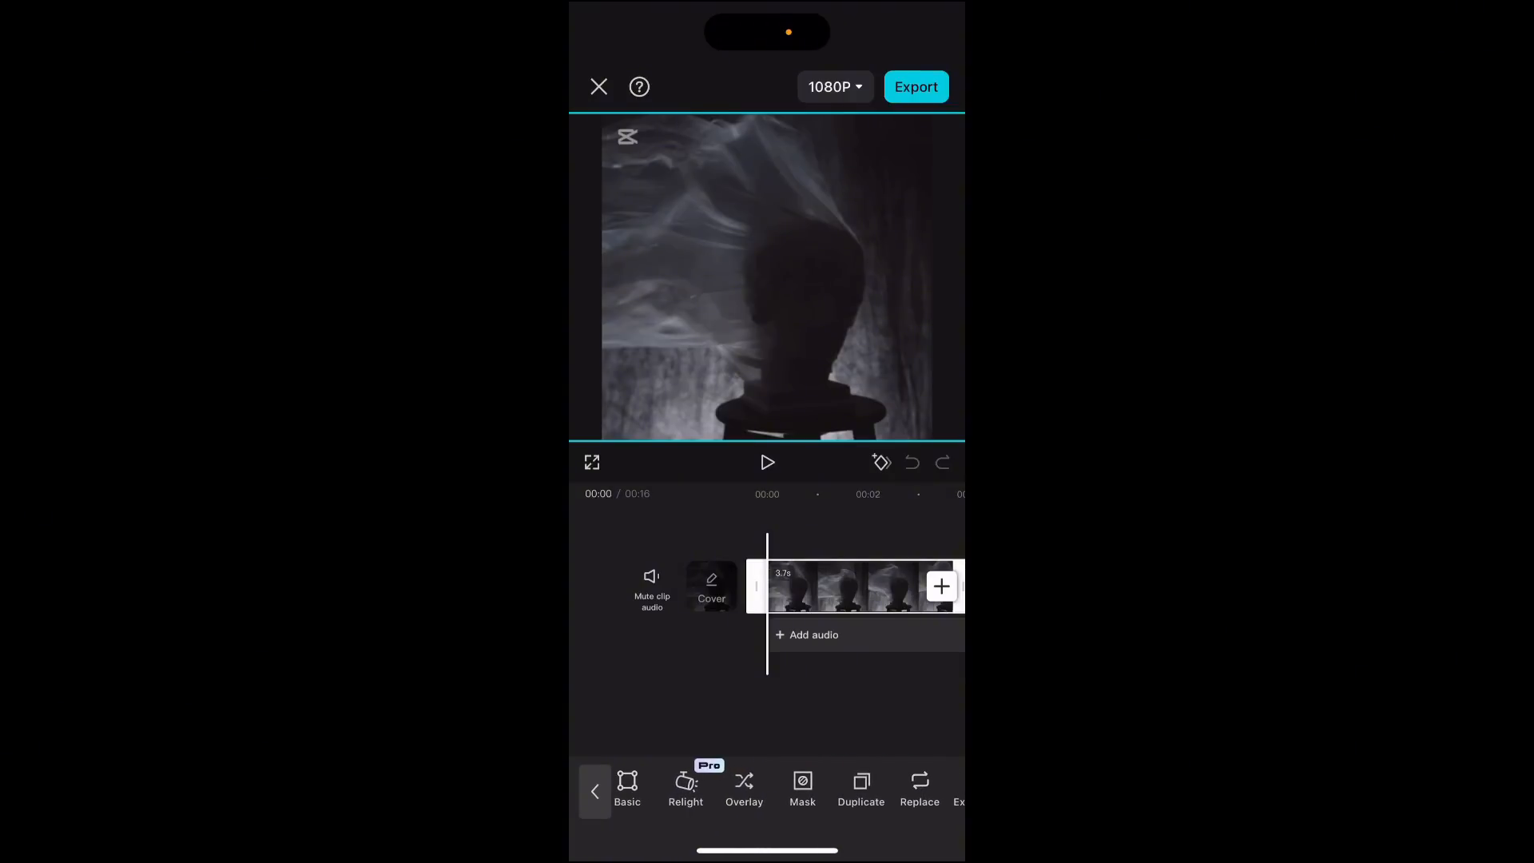
scroll(767, 789, "left", 2)
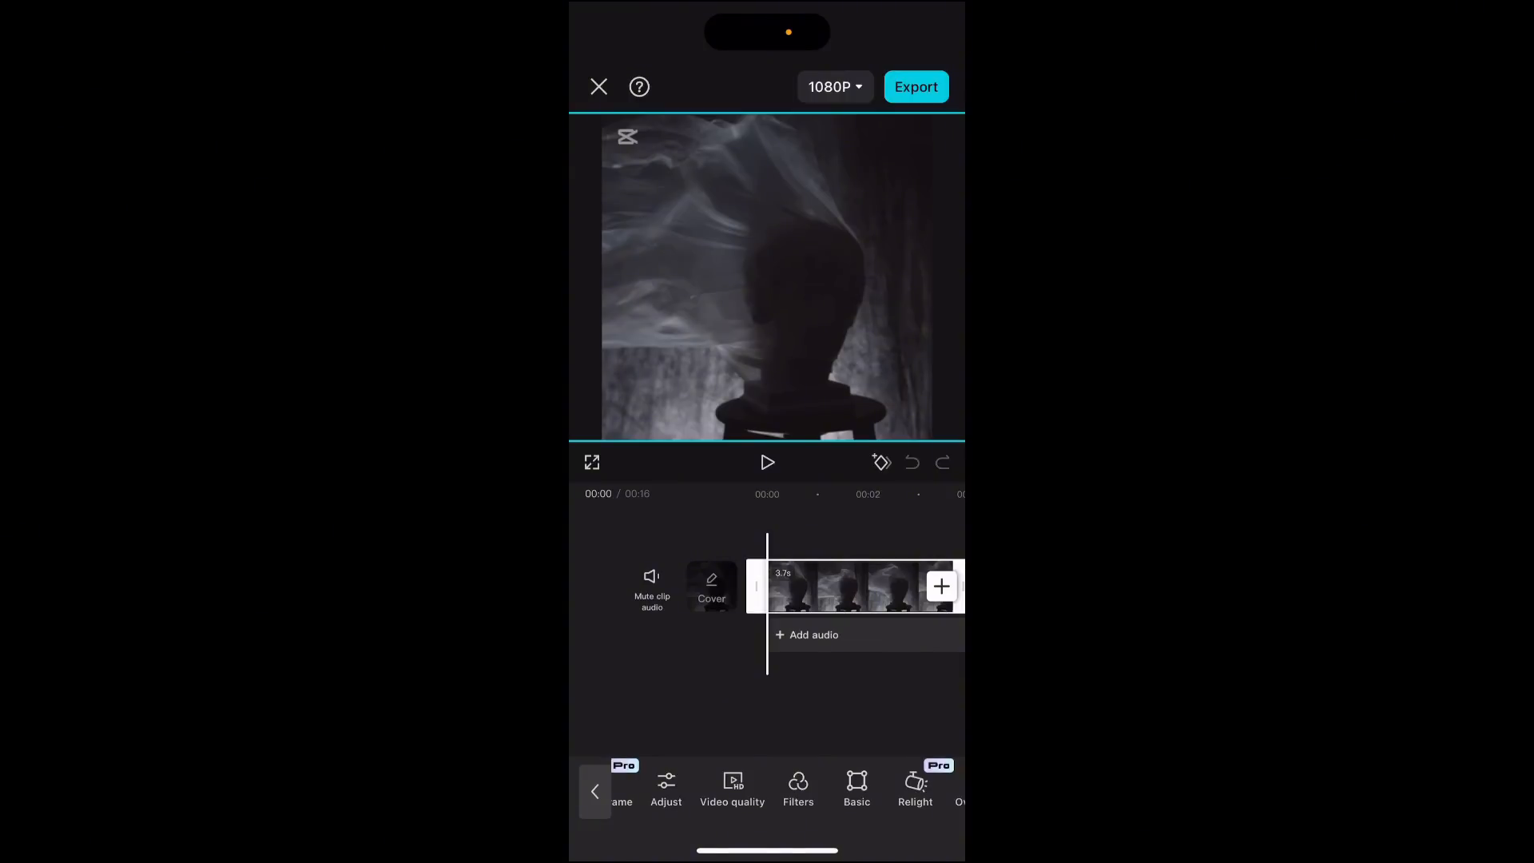
Open the first clip's Opacity control and return to the clip tools without changing the value
scroll(768, 788, "right", 3)
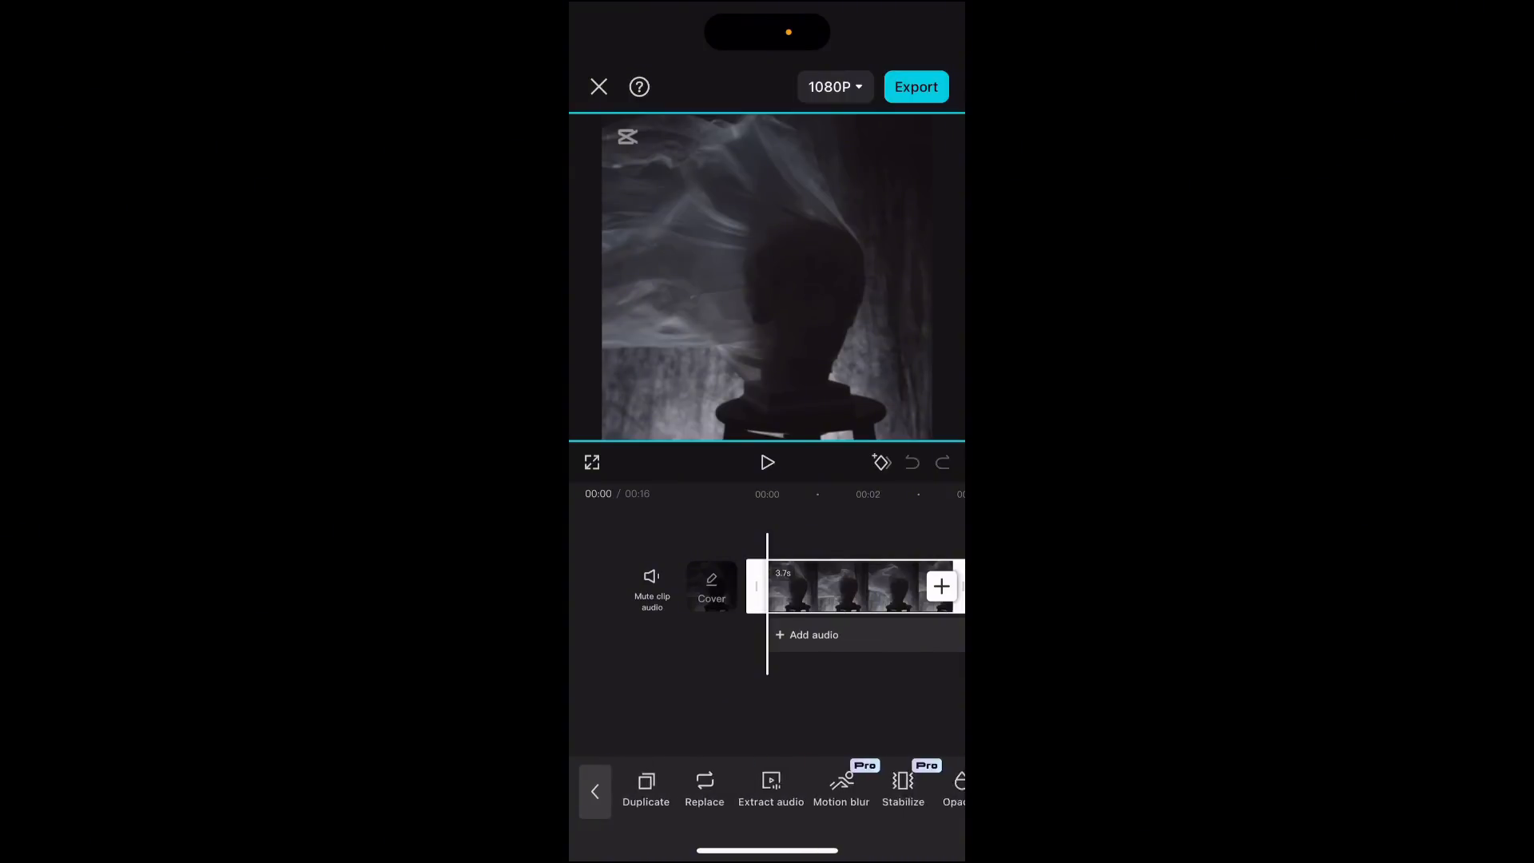
scroll(767, 788, "right", 2)
left_click(812, 788)
mouse_move(893, 723)
left_mouse_down()
mouse_move(685, 723)
mouse_move(893, 723)
left_mouse_up()
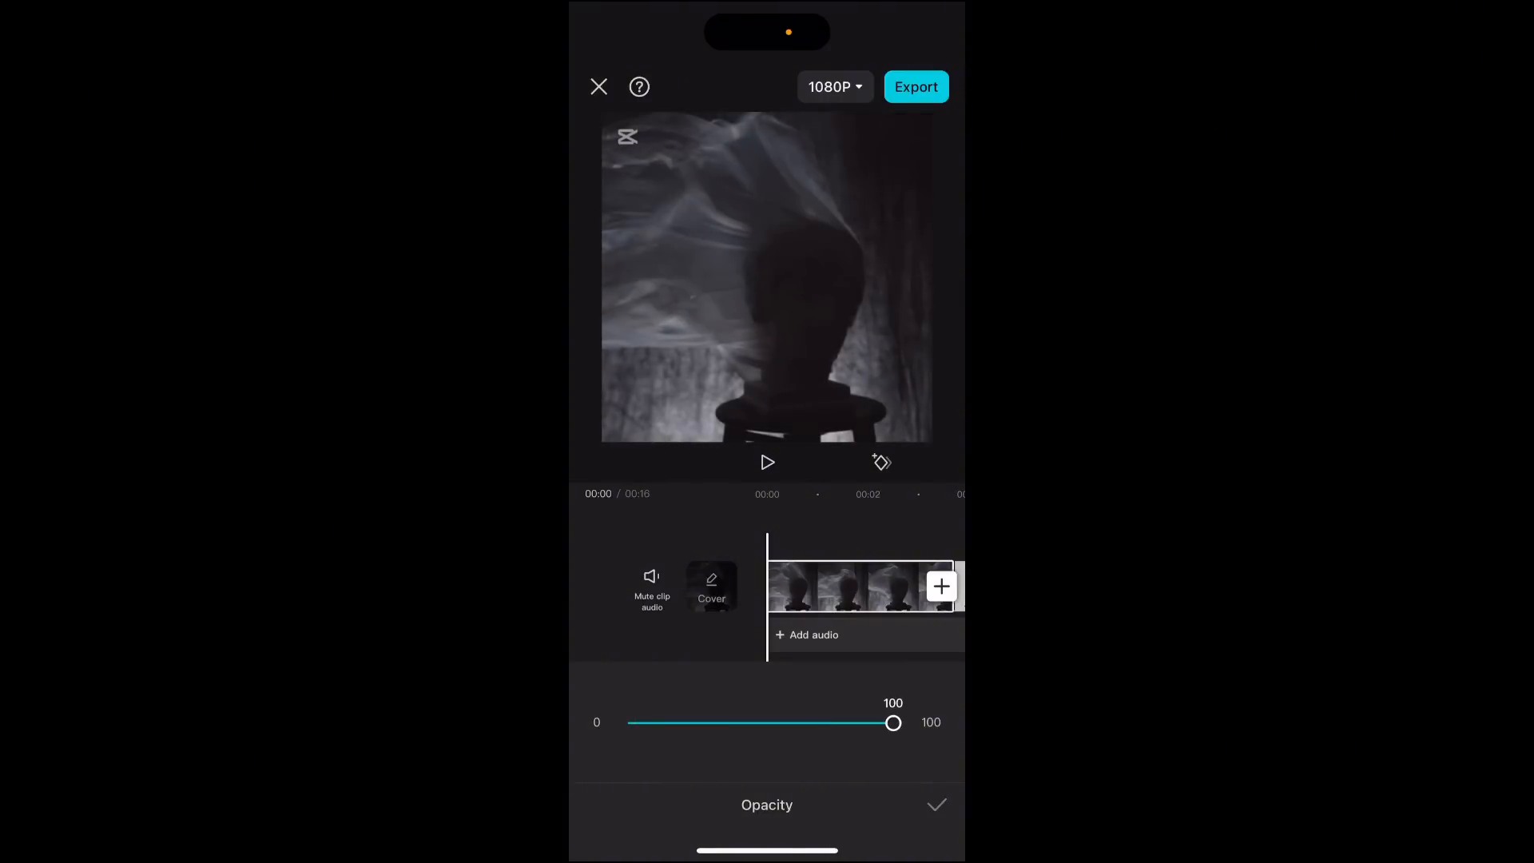
left_click(936, 805)
Reverse the first clip and play it back to check the reversed motion
scroll(767, 789, "left", 3)
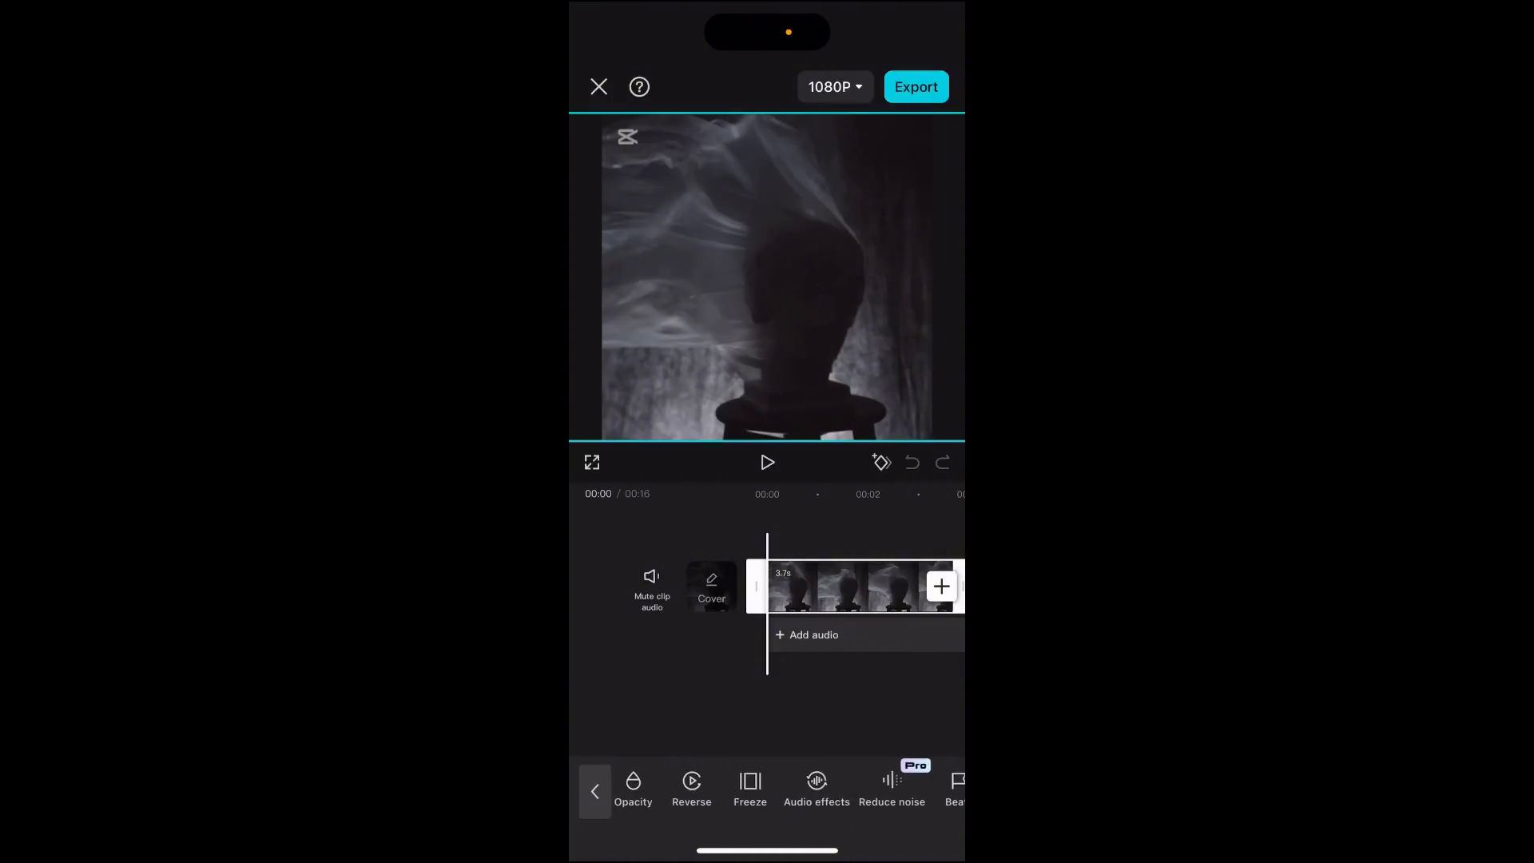
left_click(692, 789)
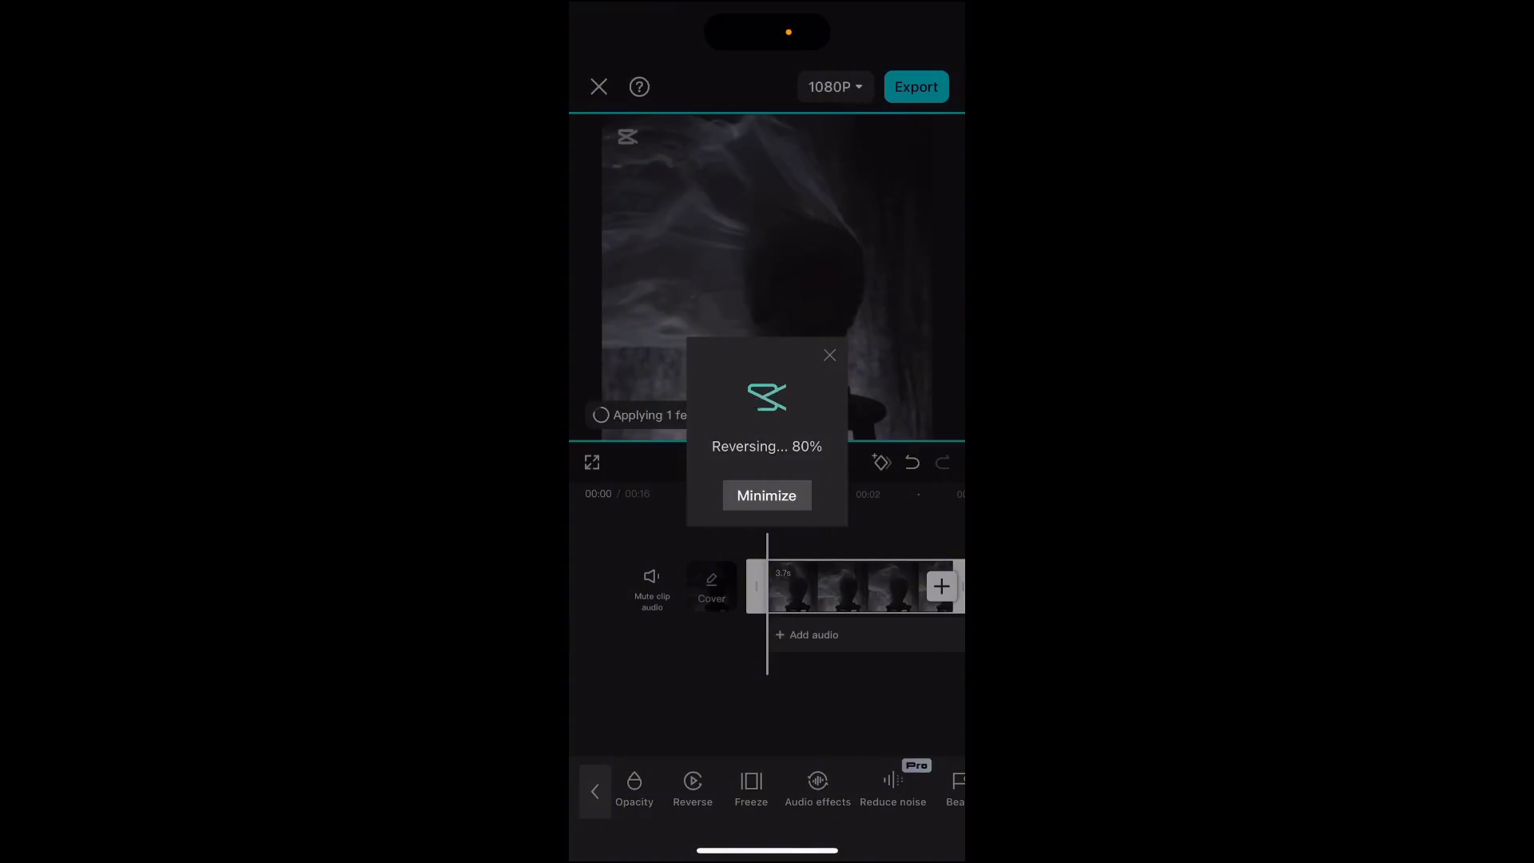
mouse_move(847, 586)
left_mouse_down()
mouse_move(760, 587)
mouse_move(871, 587)
left_mouse_up()
left_click(767, 463)
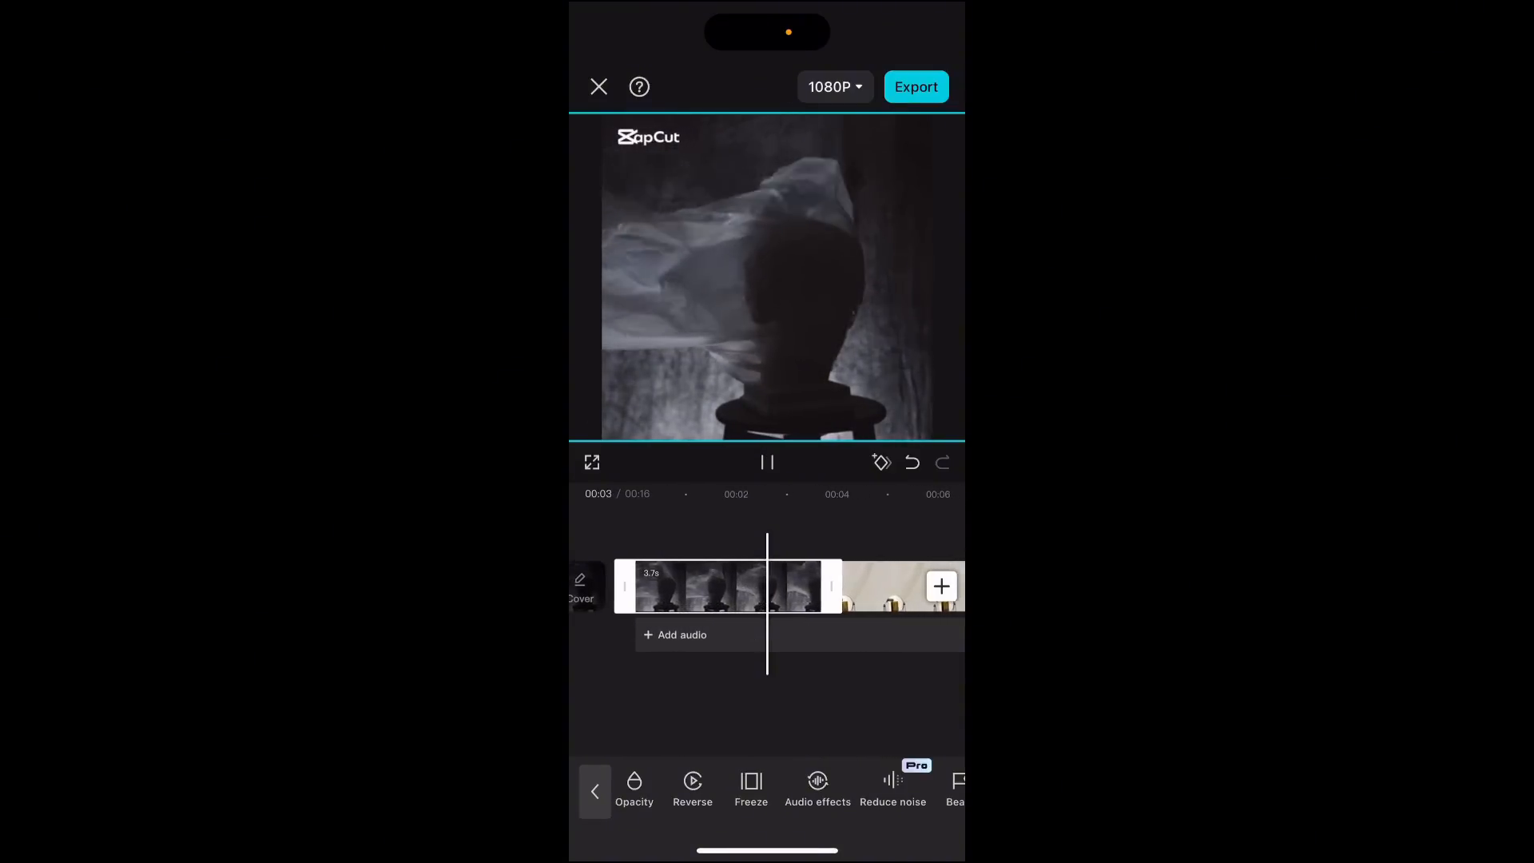
Look through the first clip's remaining tools, such as Freeze, Audio effects, Reduce noise and Beats, and leave the clip tools
scroll(767, 586, "left", 1)
scroll(767, 789, "right", 1)
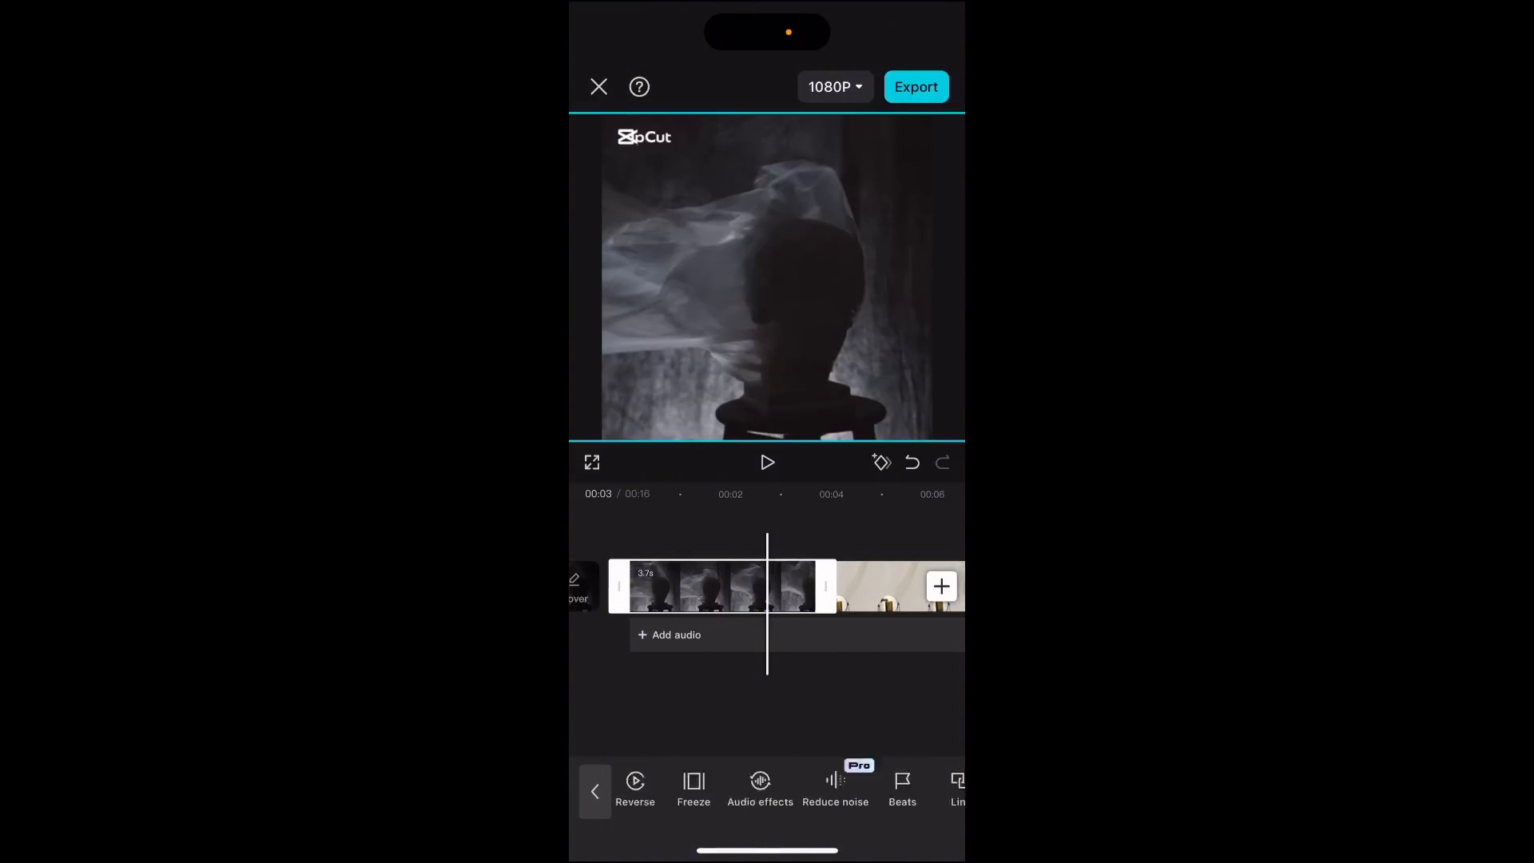
scroll(767, 789, "left", 3)
left_click(595, 791)
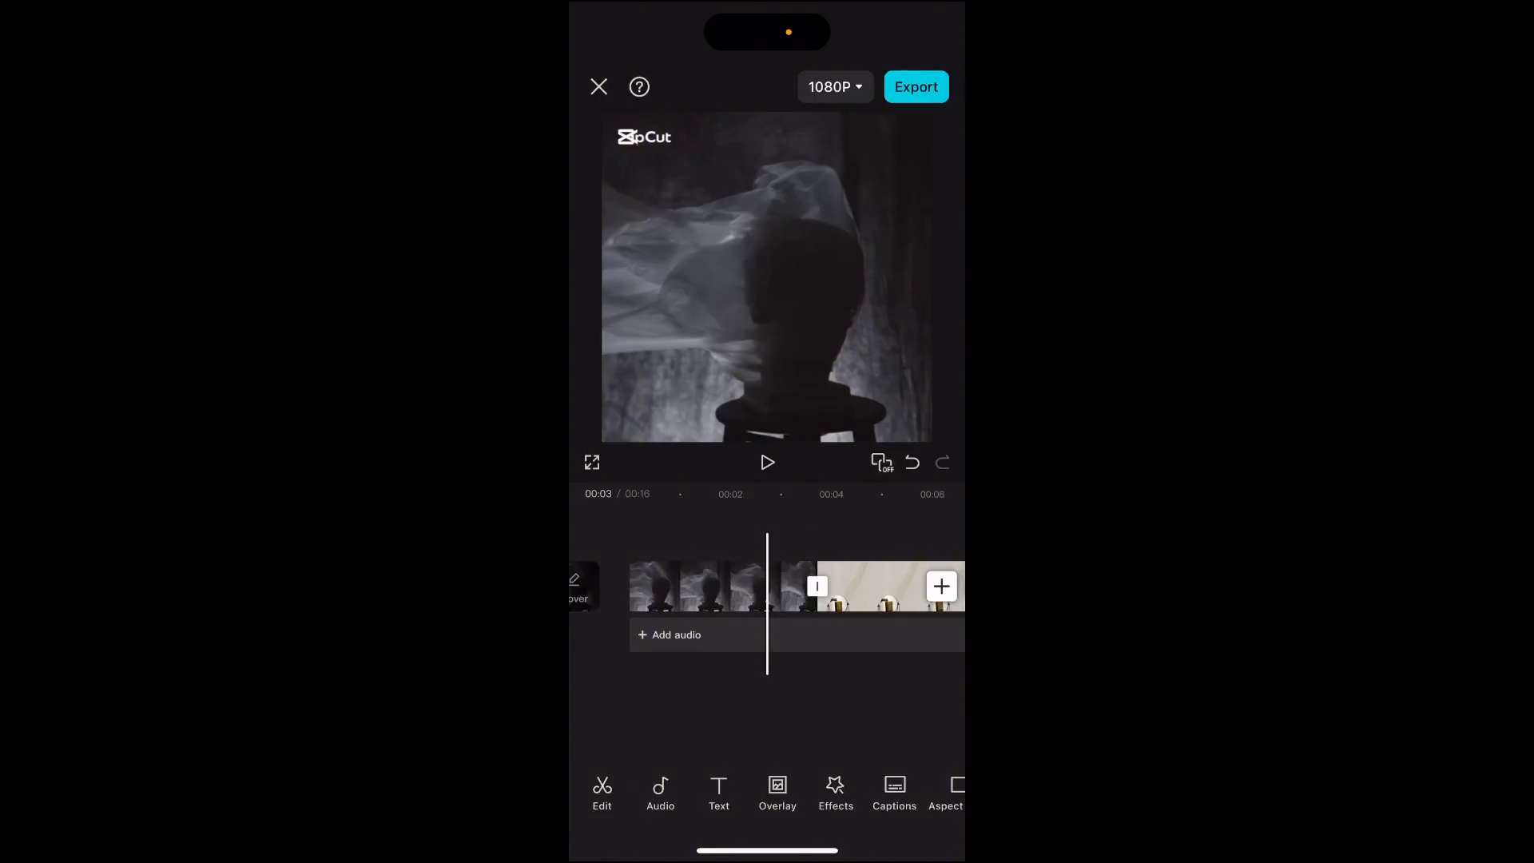
Add a keyframe to the first clip at 00:02 and shrink its picture to the frame's width at 00:03
left_click_drag(712, 586, 799, 587)
left_click(799, 586)
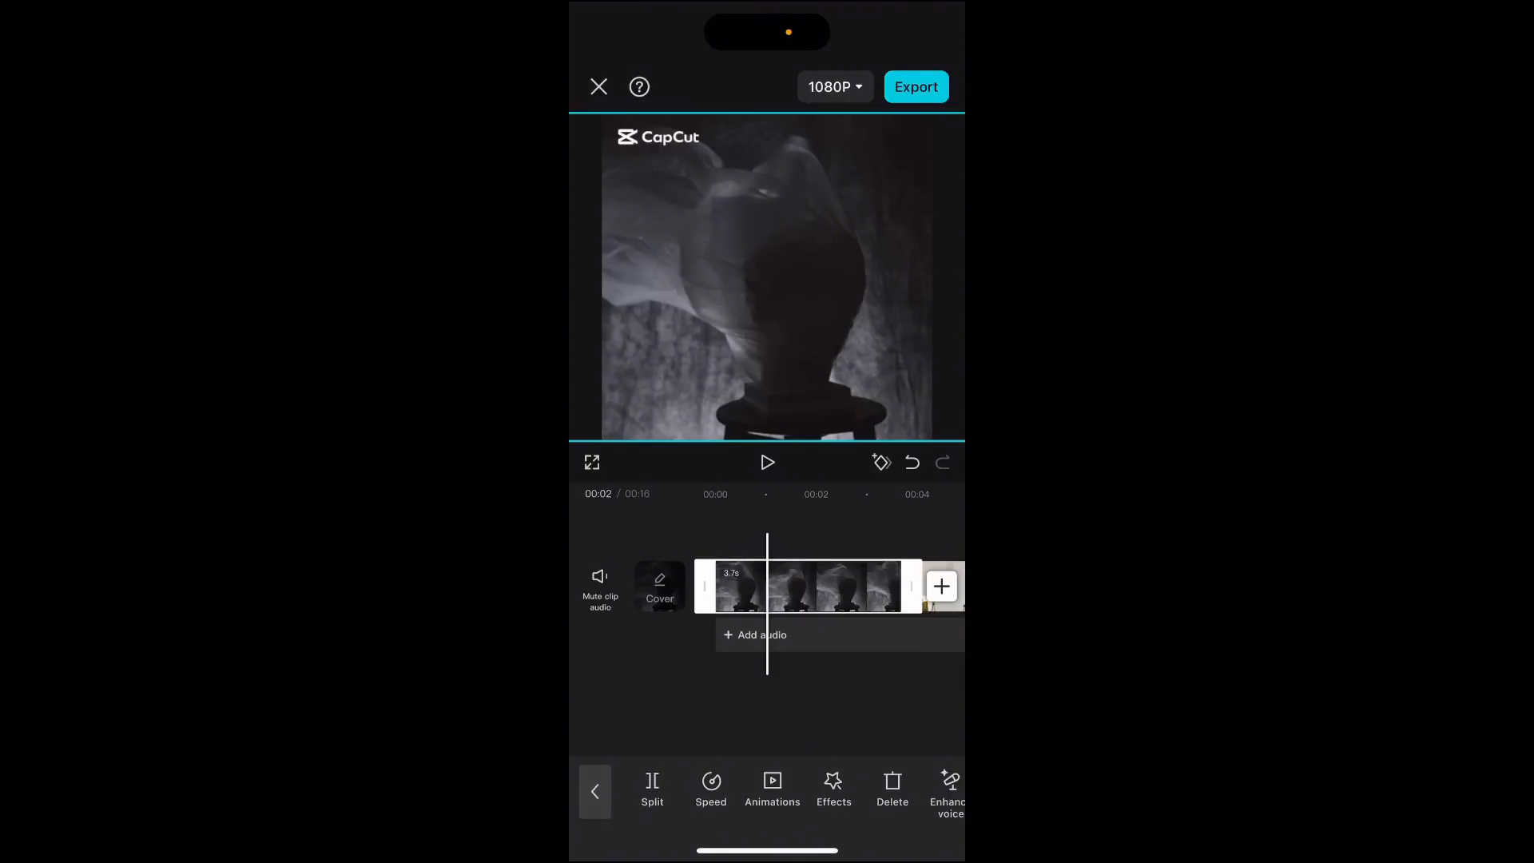
left_click(882, 462)
left_click_drag(767, 703, 670, 703)
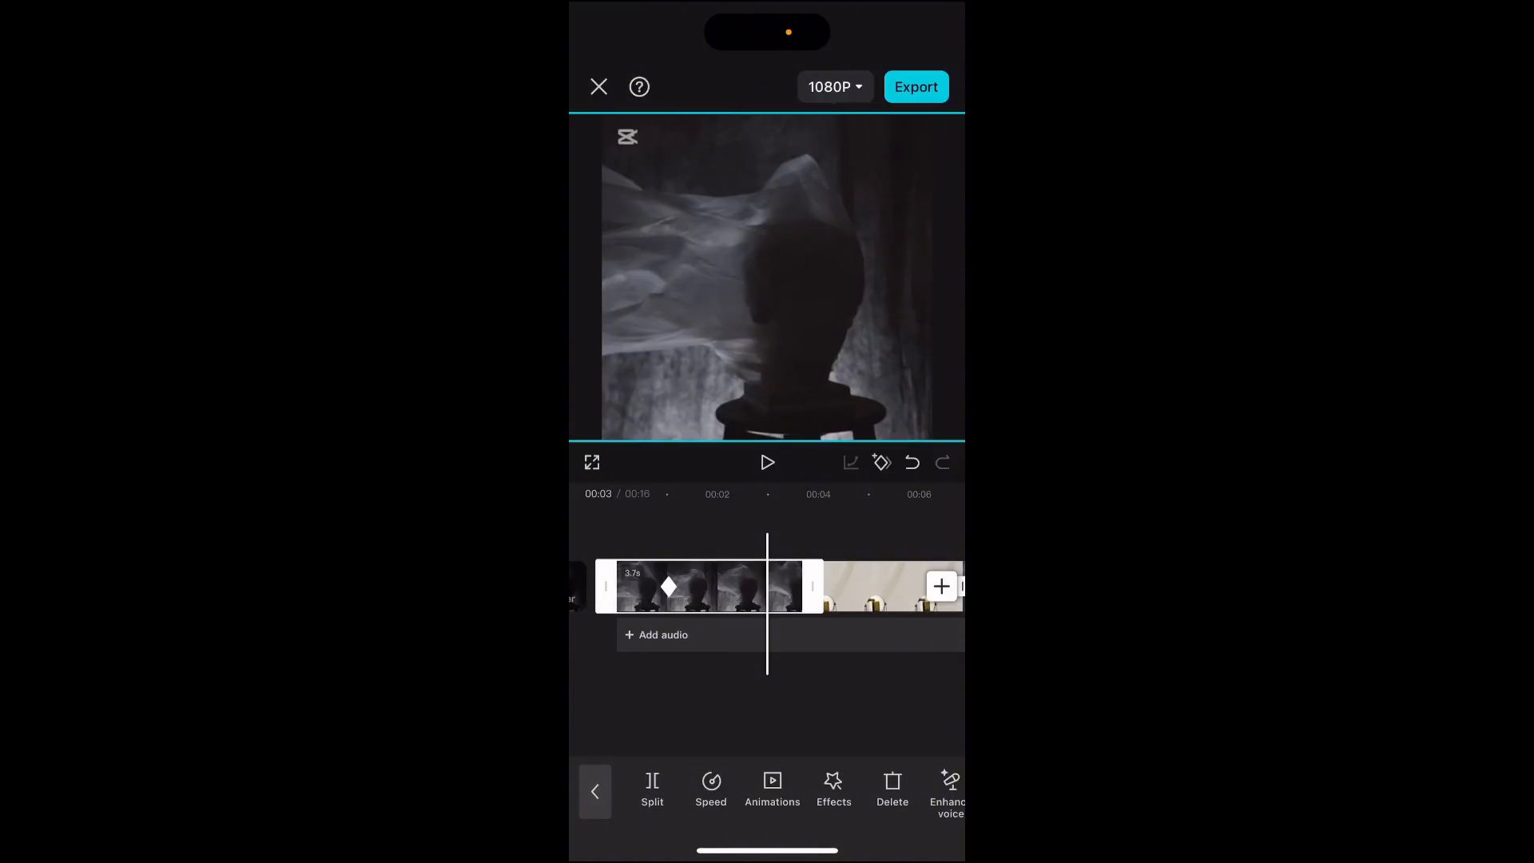
left_click_drag(887, 157, 830, 213)
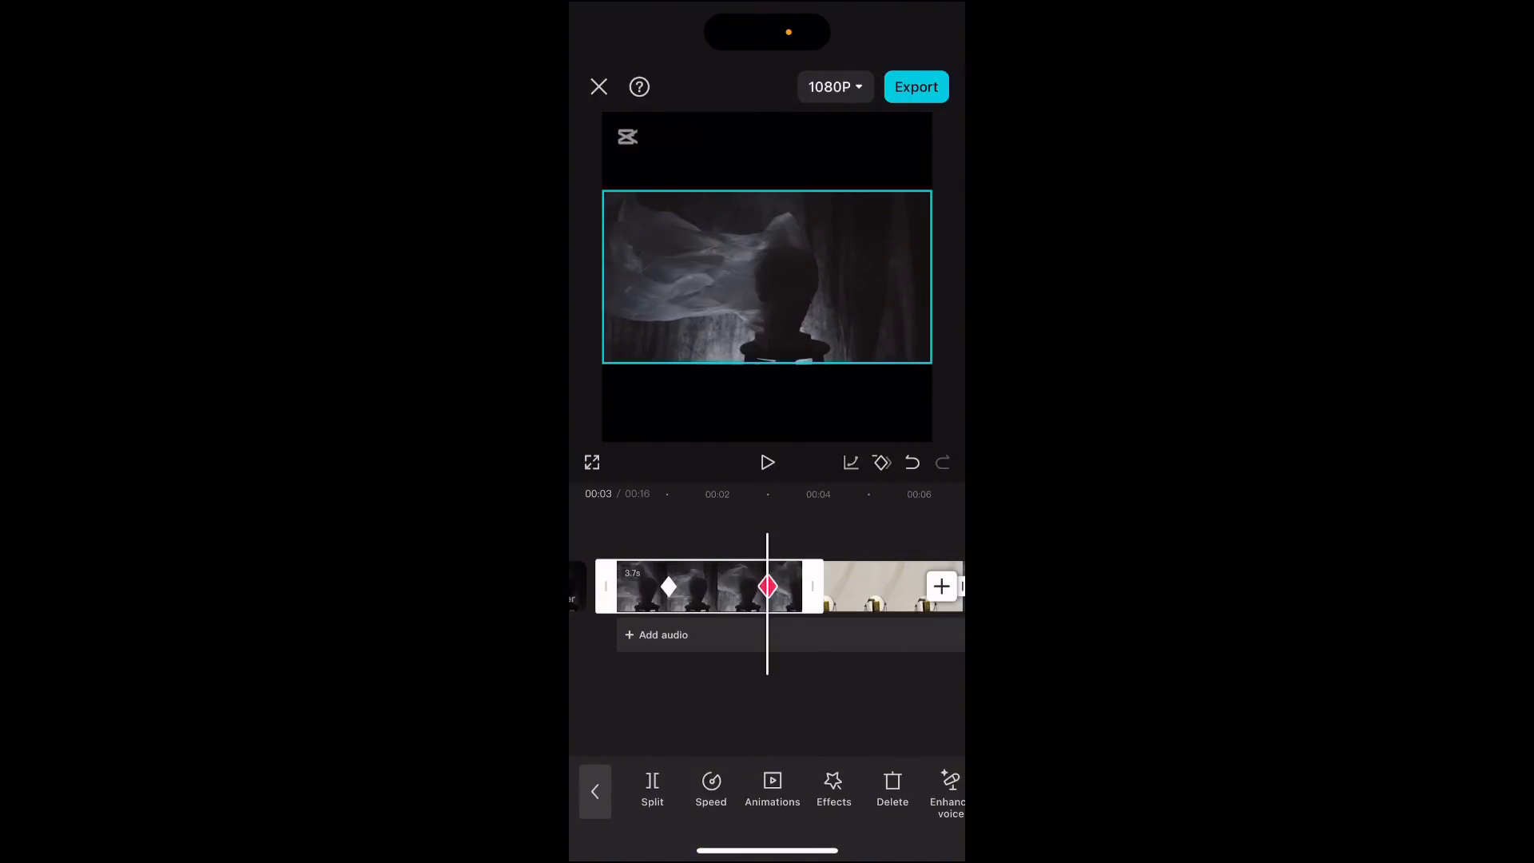
Play back the first clip from 00:01 to check the zoom-out animation, and pause in the second clip
scroll(767, 587, "left", 5)
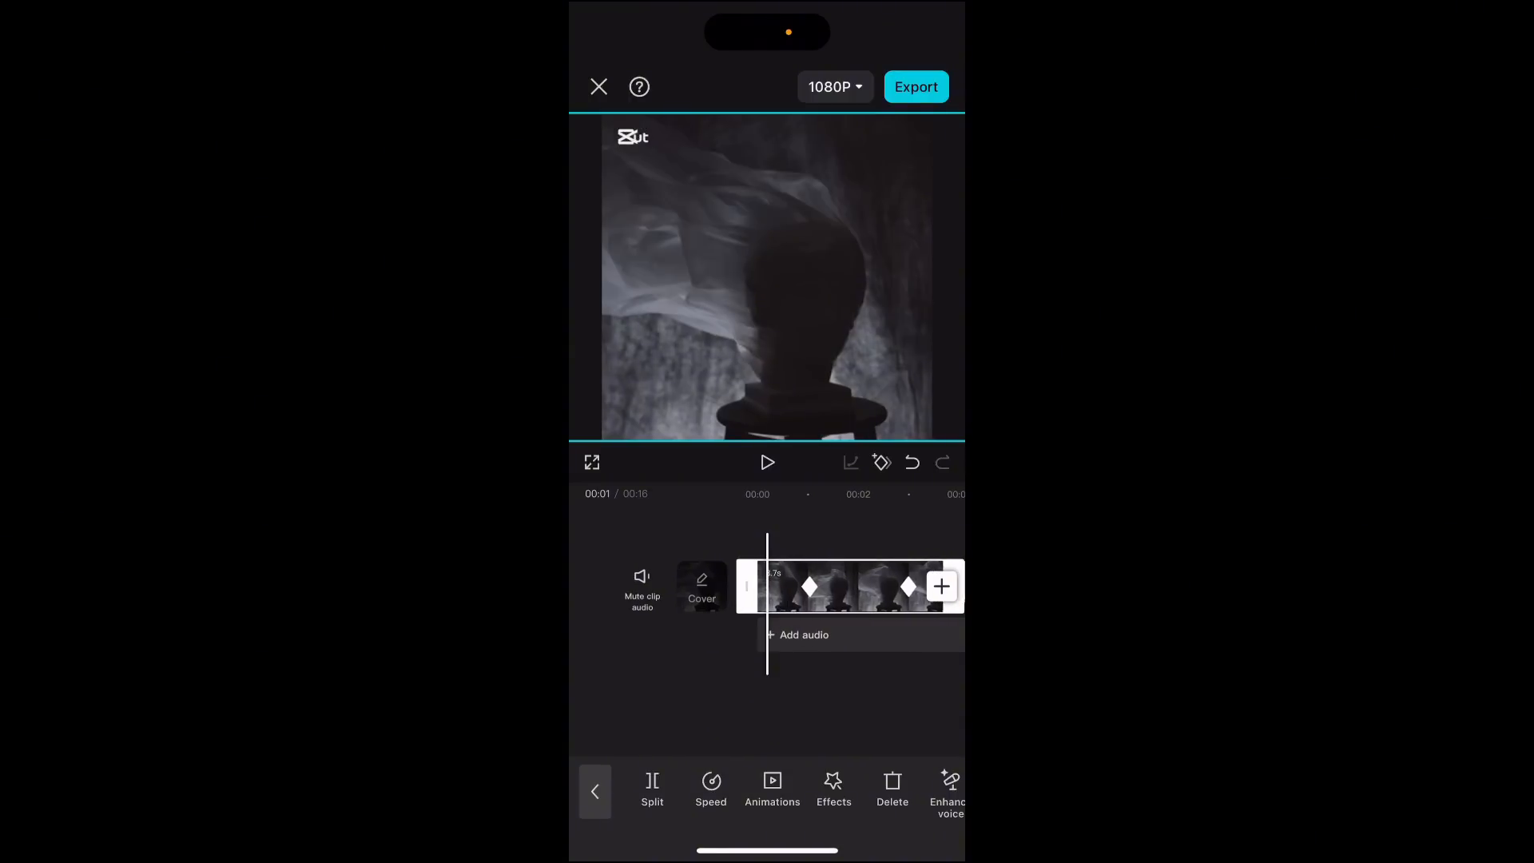
left_click(767, 461)
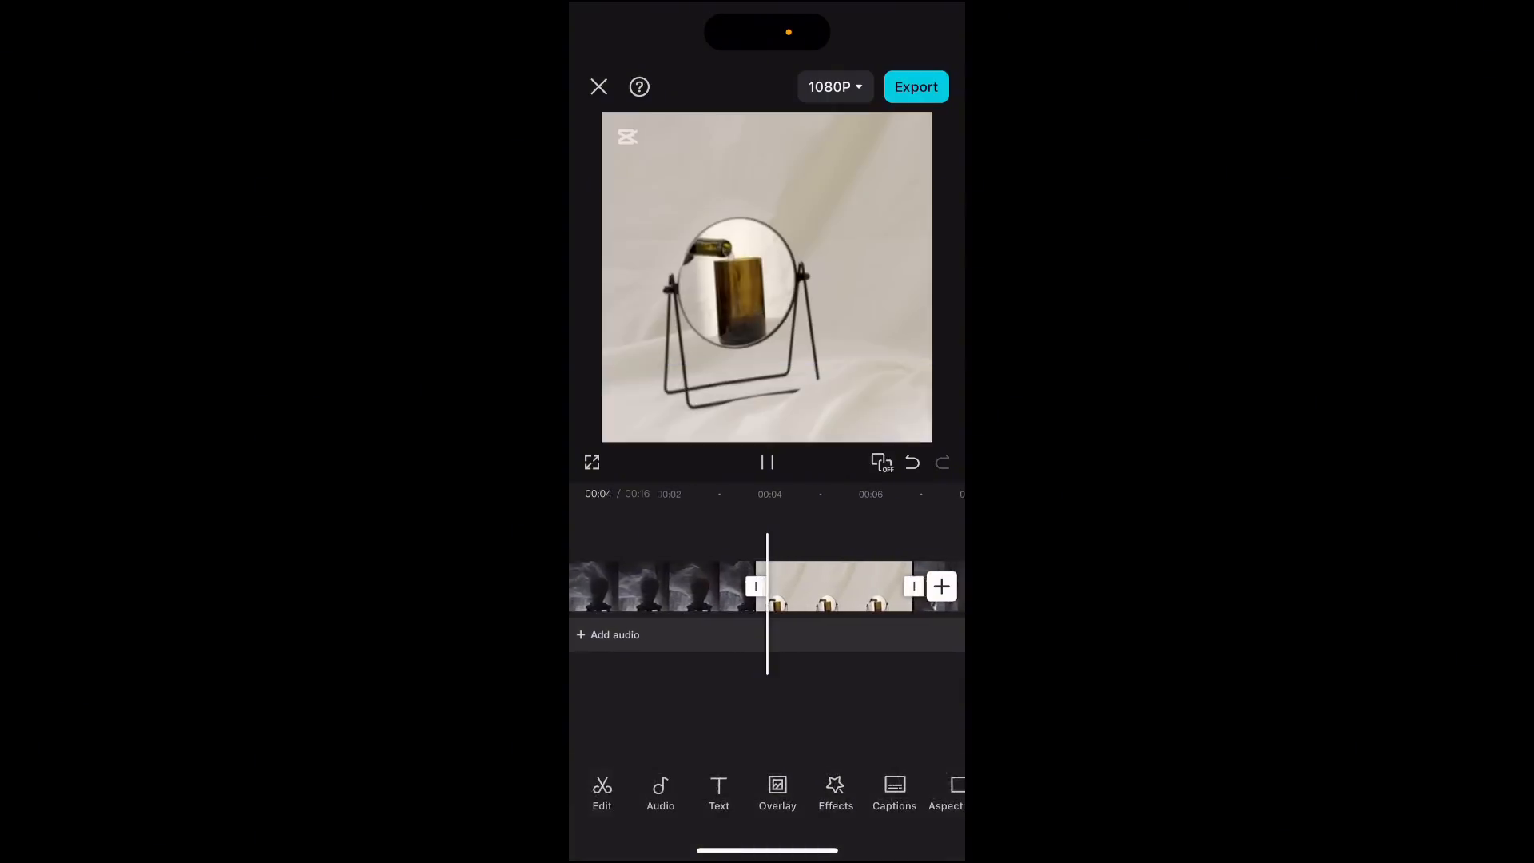
left_click(767, 462)
Animate the second clip's scale with keyframes from 00:05, enlarging the picture so the round mirror fills more of the frame
left_click(817, 587)
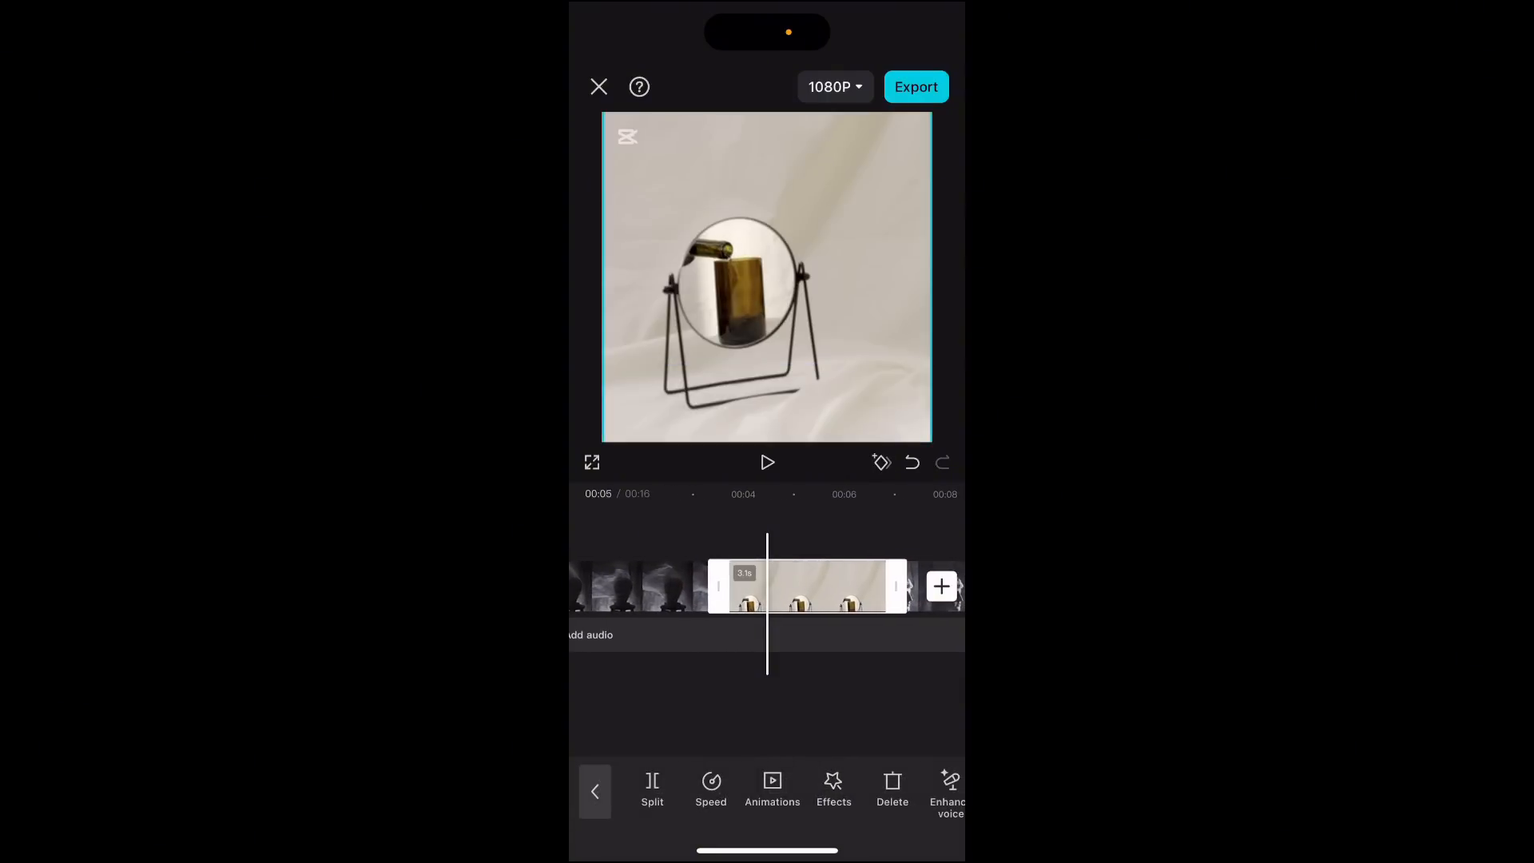
left_click_drag(767, 695, 681, 695)
left_click(882, 462)
left_click_drag(728, 319, 755, 265)
Rewind and play back the second clip to check the zoom-in animation, pausing in the third clip at 00:08
left_click_drag(695, 695, 865, 696)
left_click(767, 462)
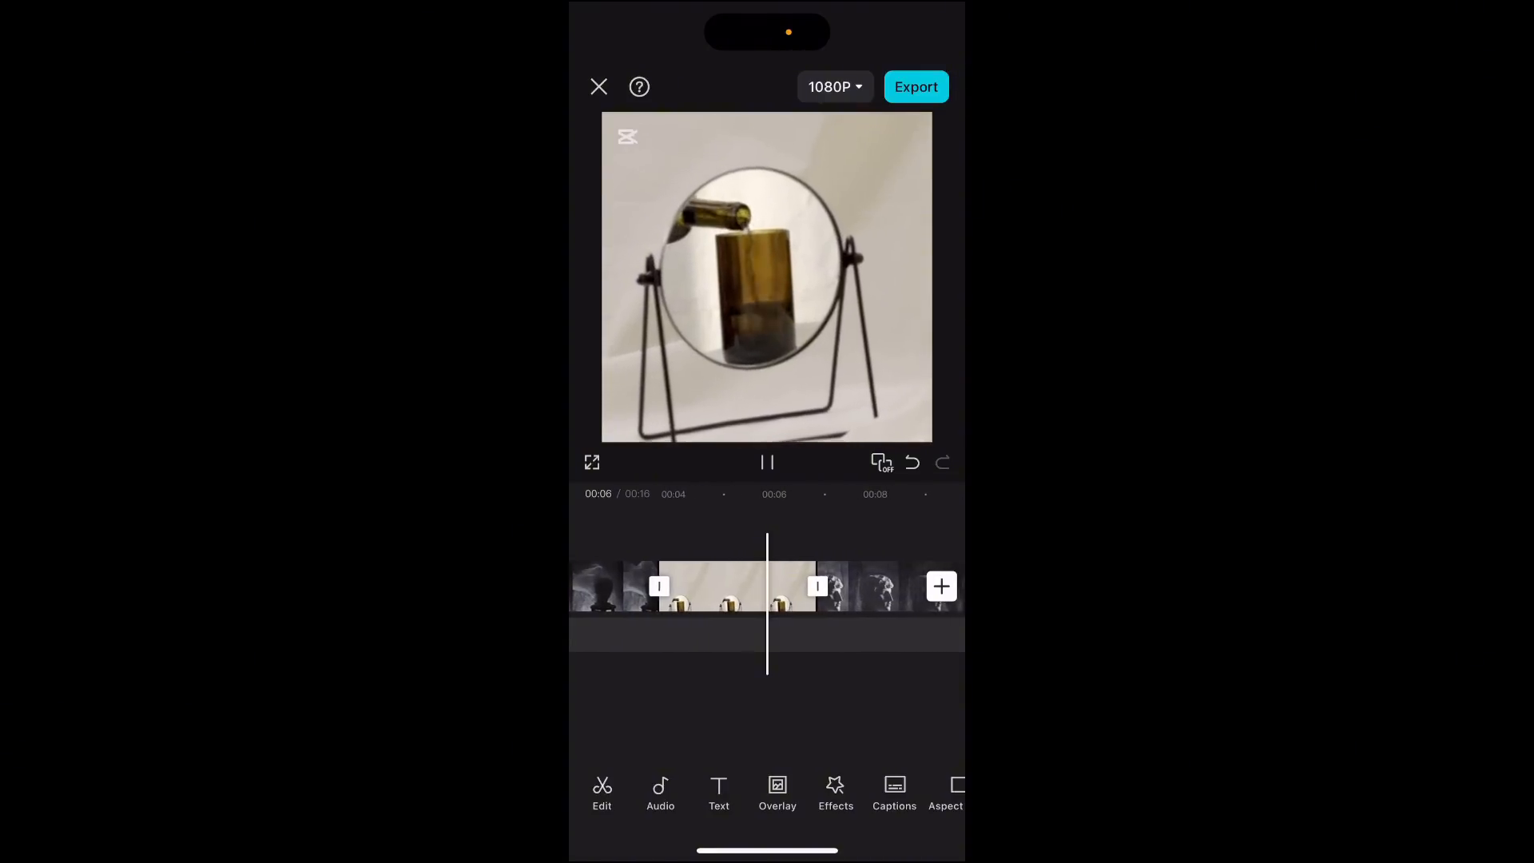
left_click(767, 462)
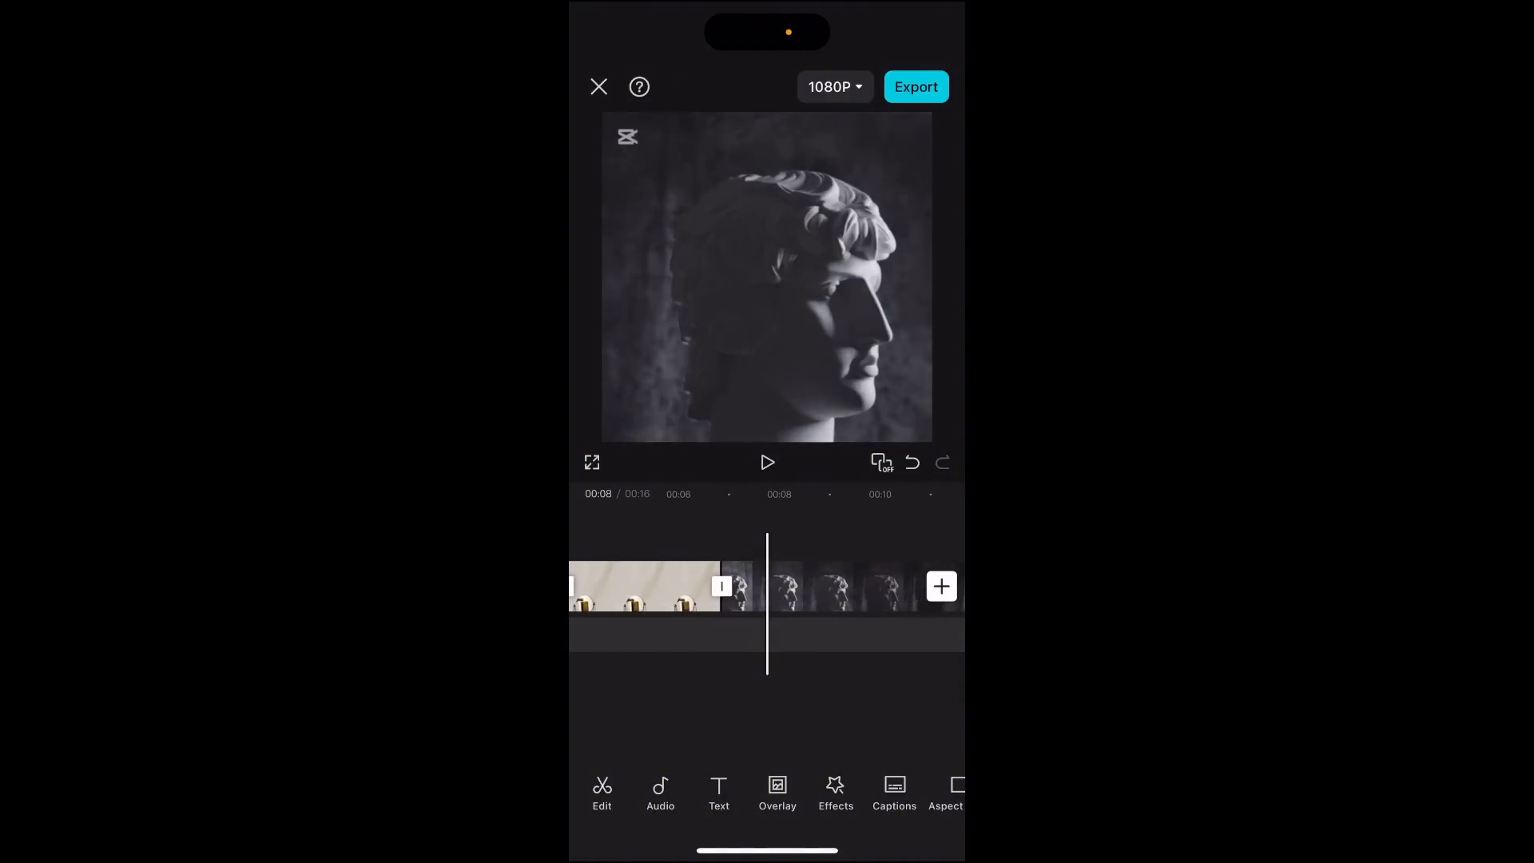